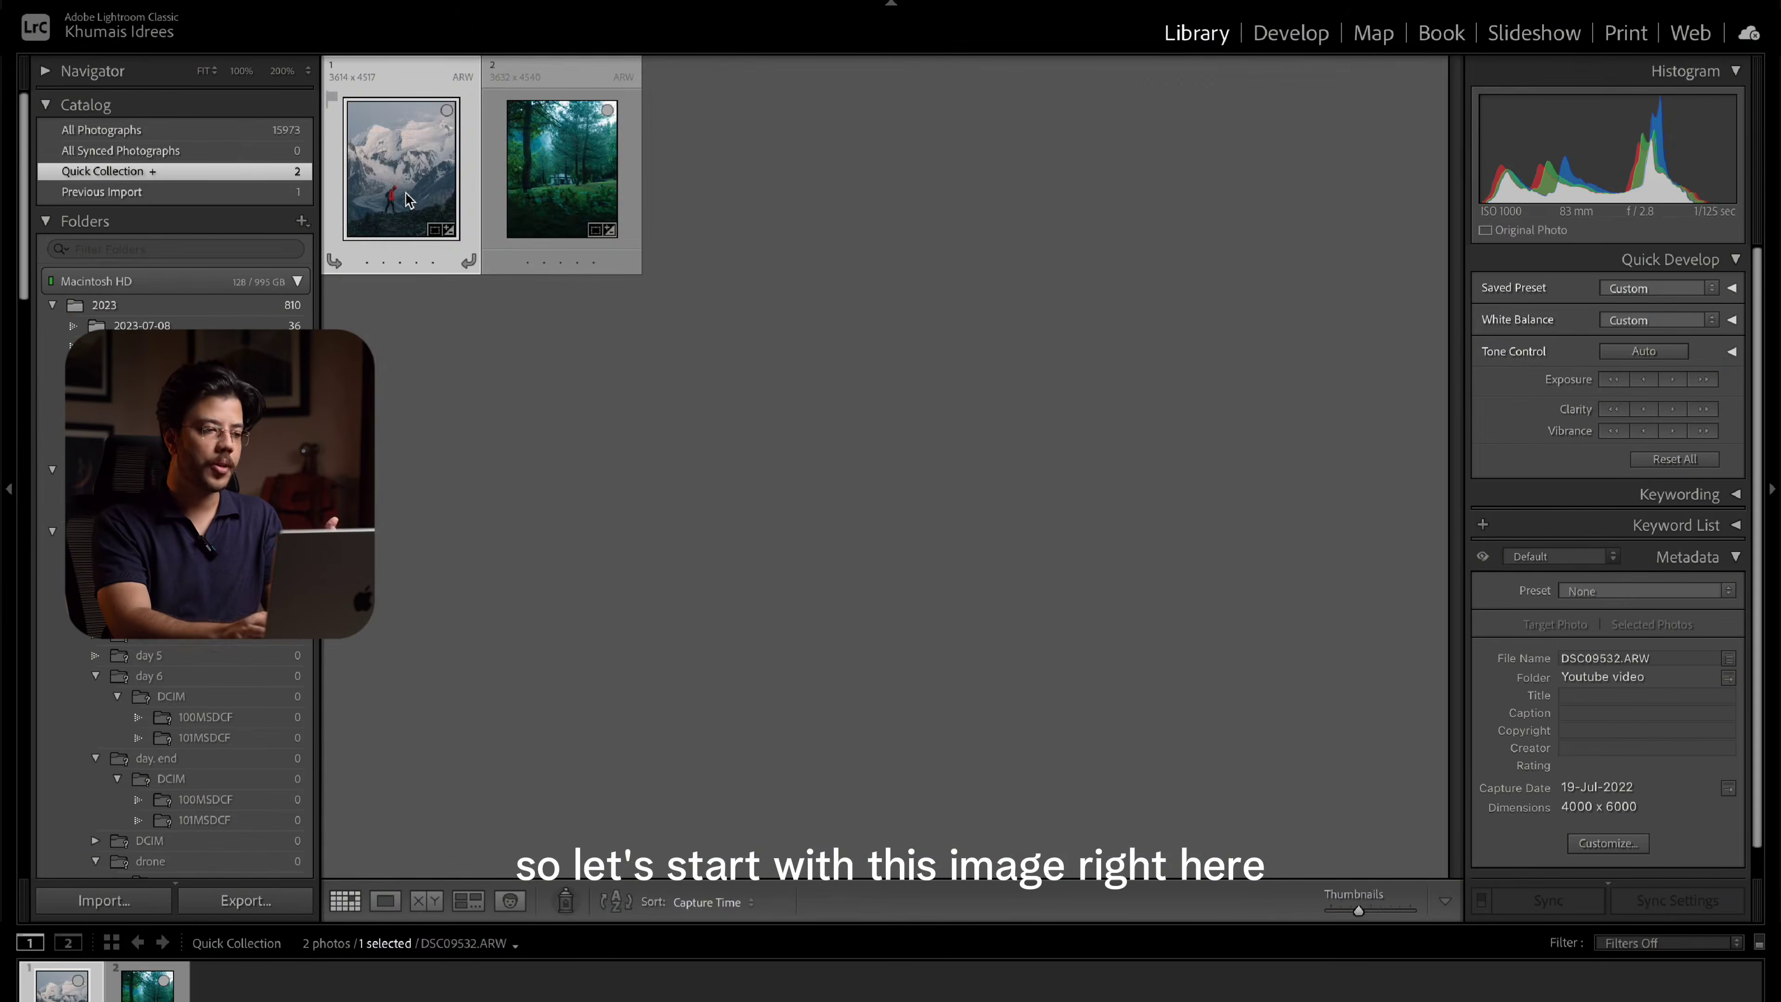
Open the hiker photo for developing and darken its rocky foreground with a linear gradient mask using lower exposure
double_click(409, 200)
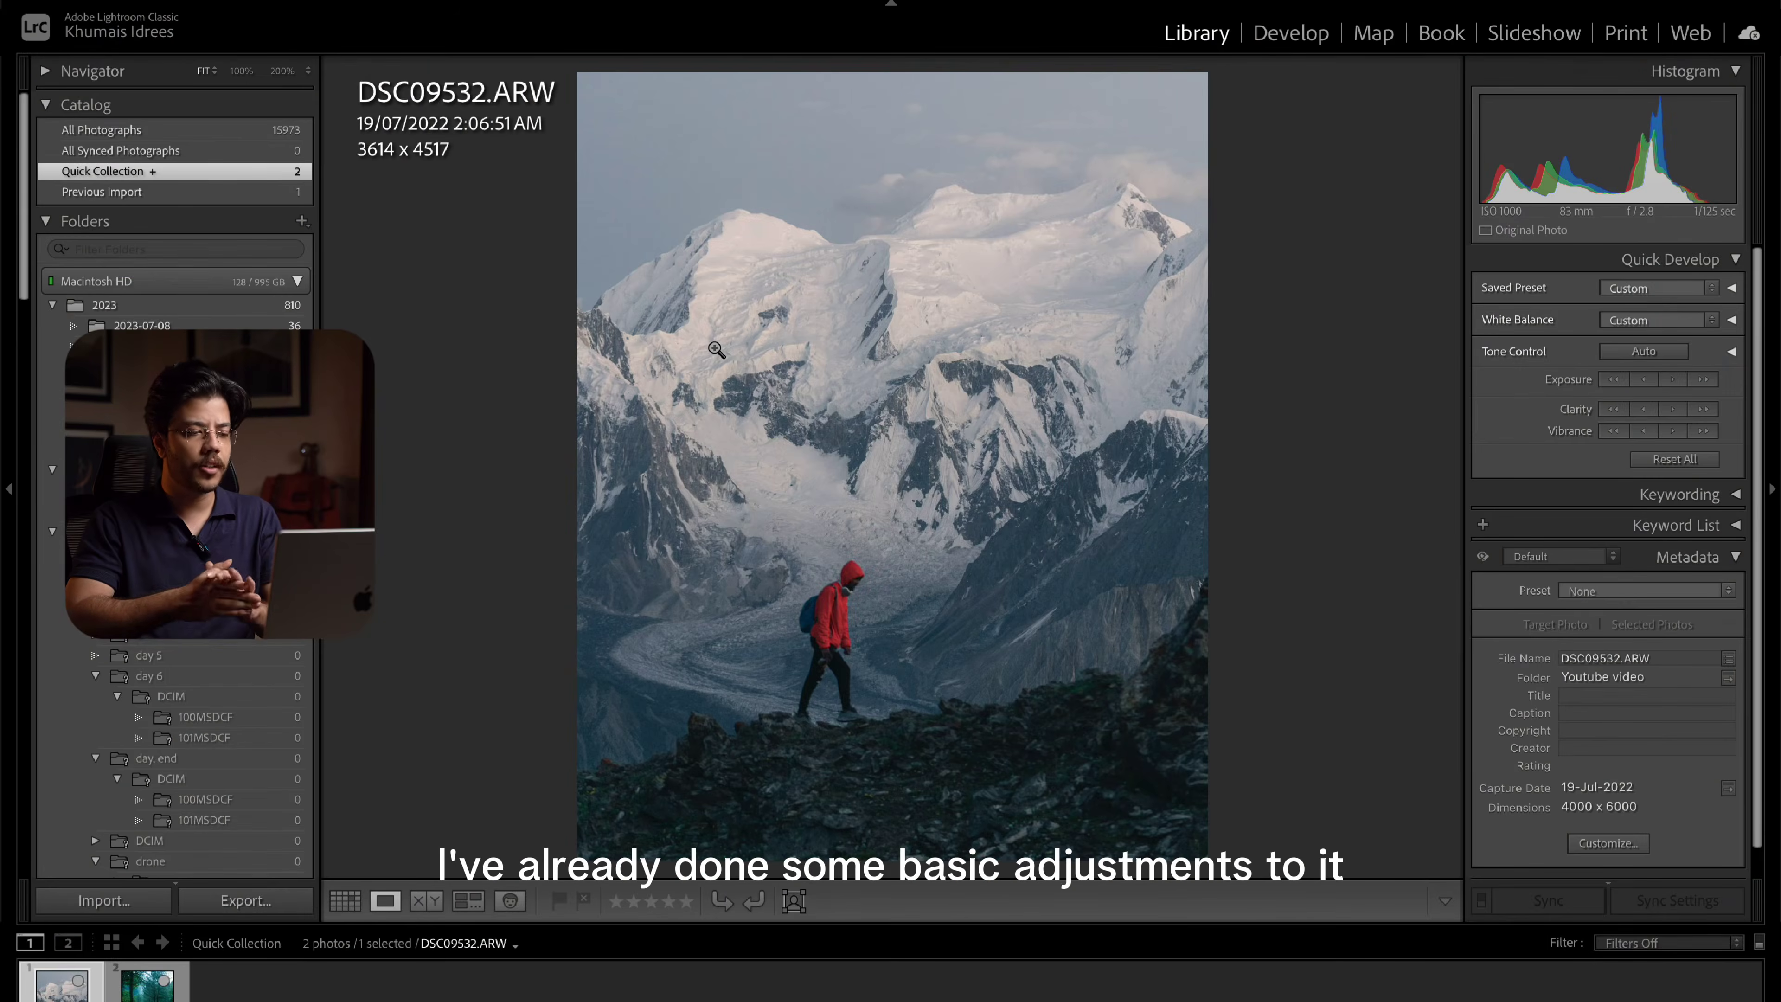
click(1309, 33)
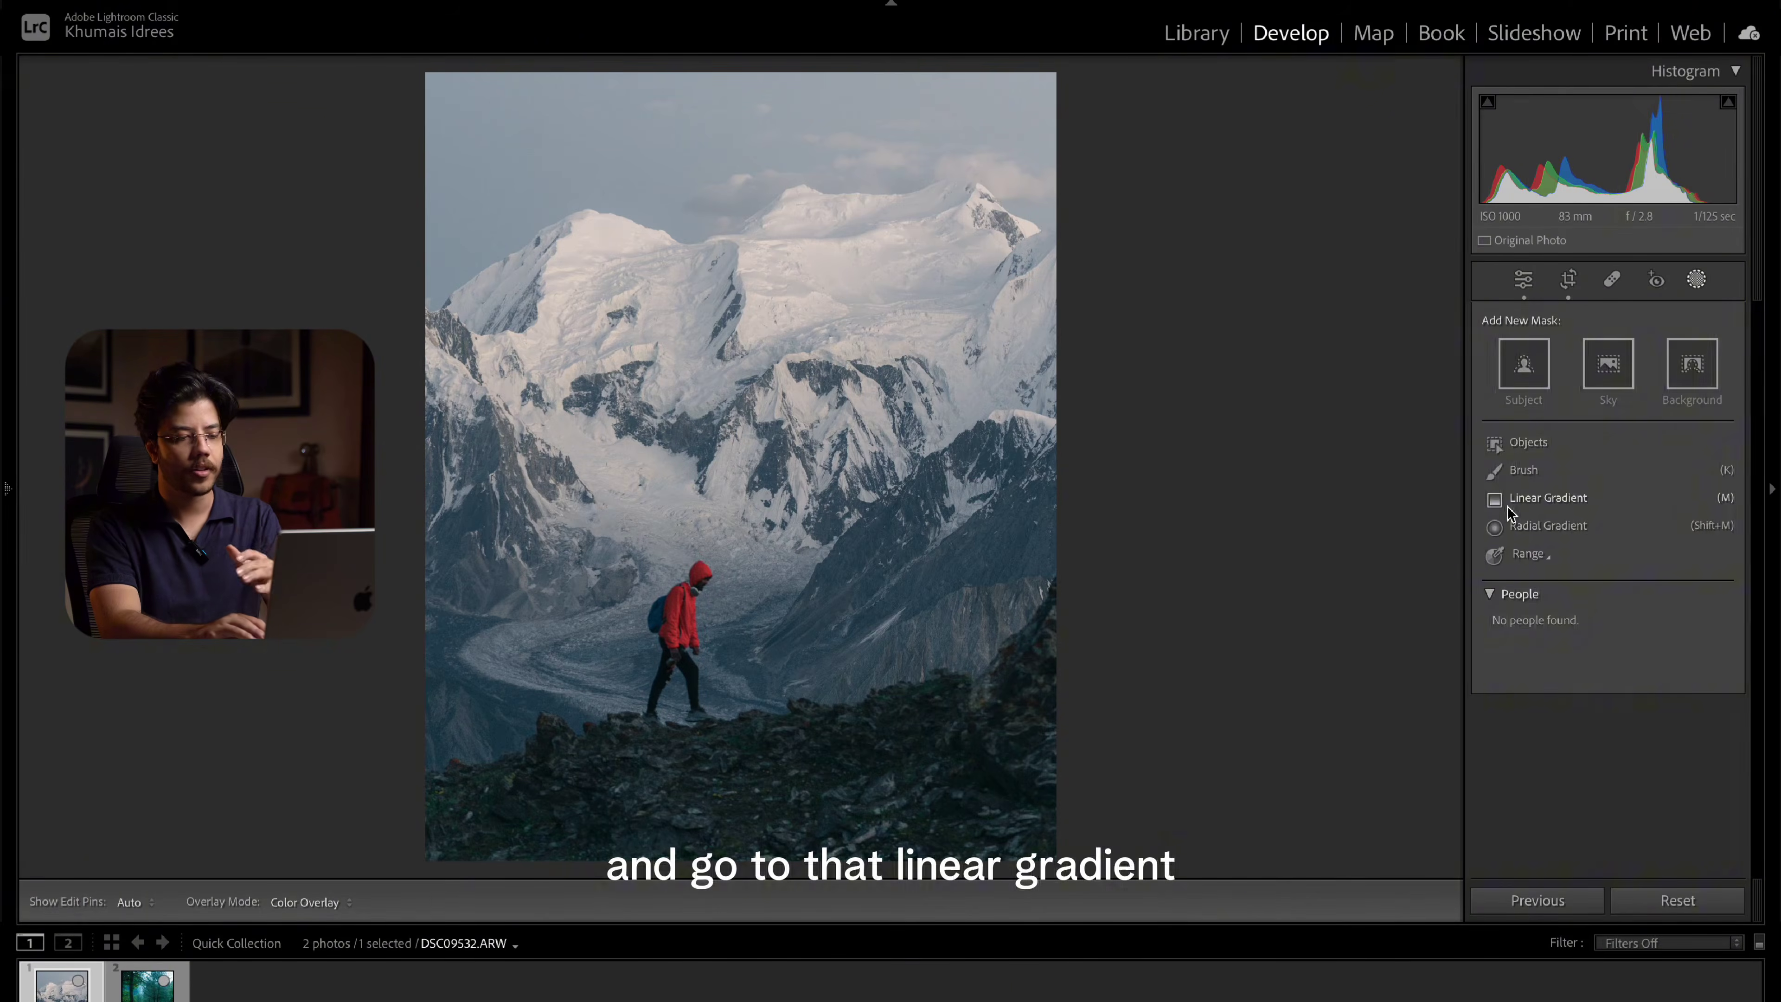
click(1535, 499)
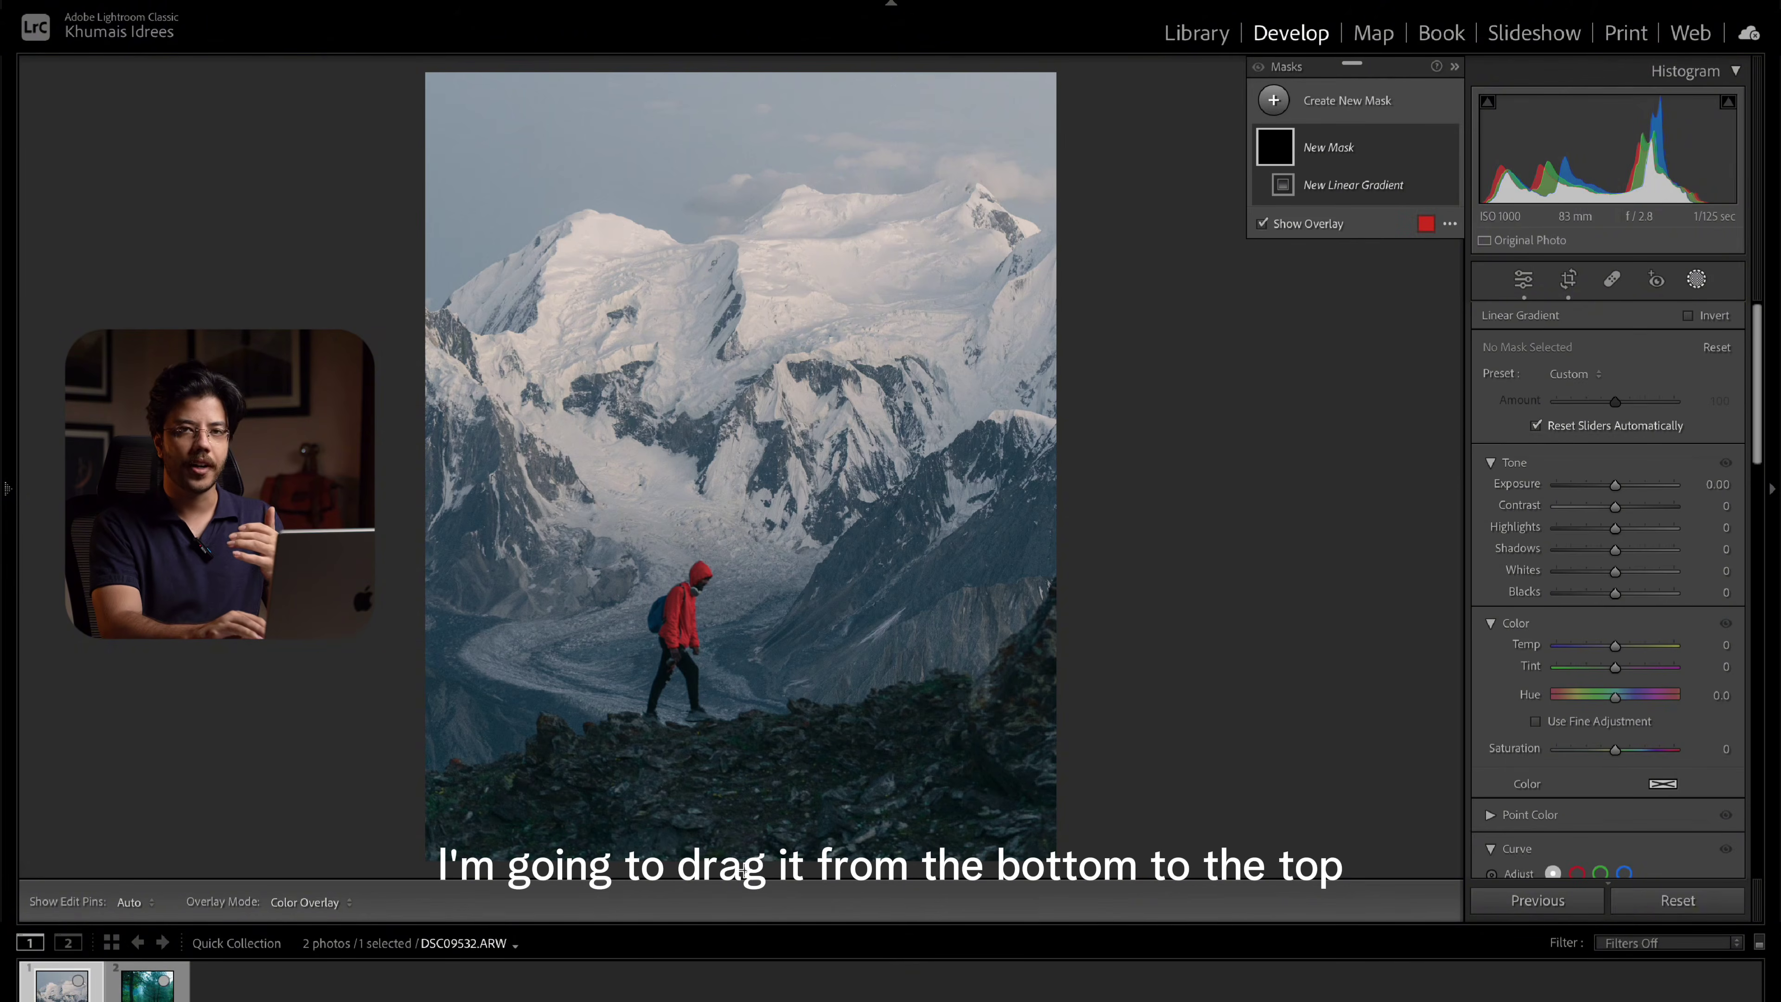
drag(741, 868, 716, 691)
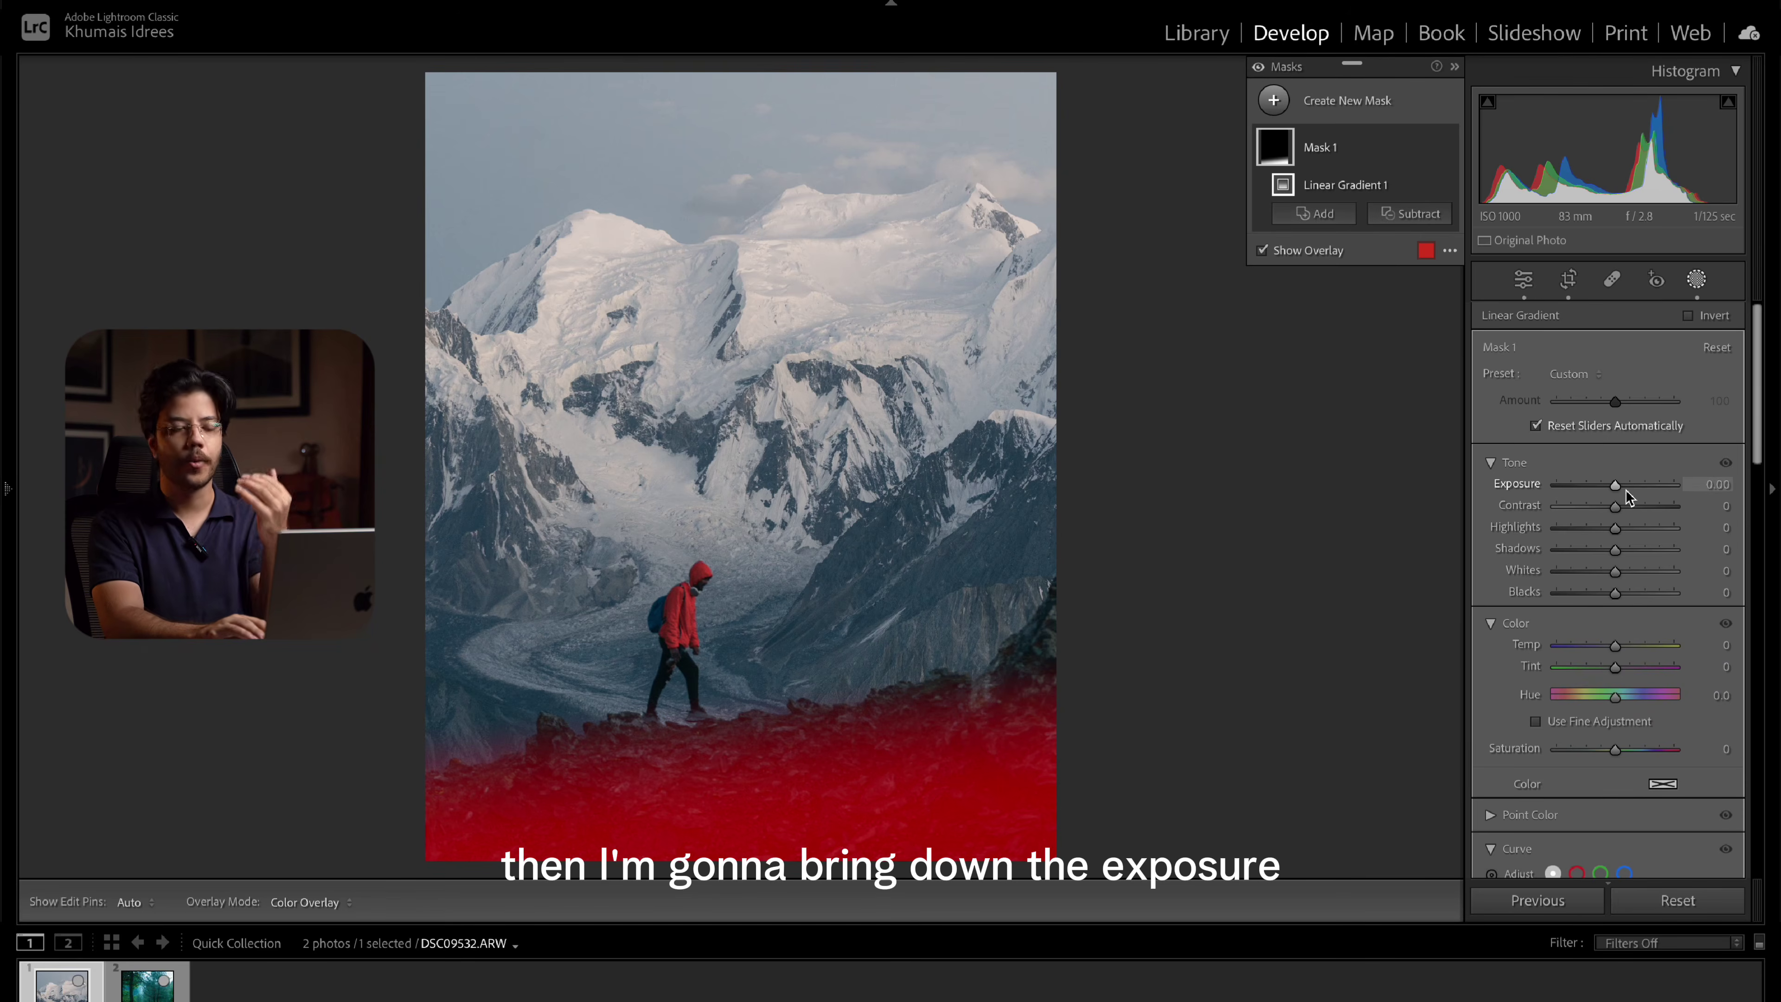
drag(1617, 486, 1593, 482)
drag(1594, 482, 1594, 482)
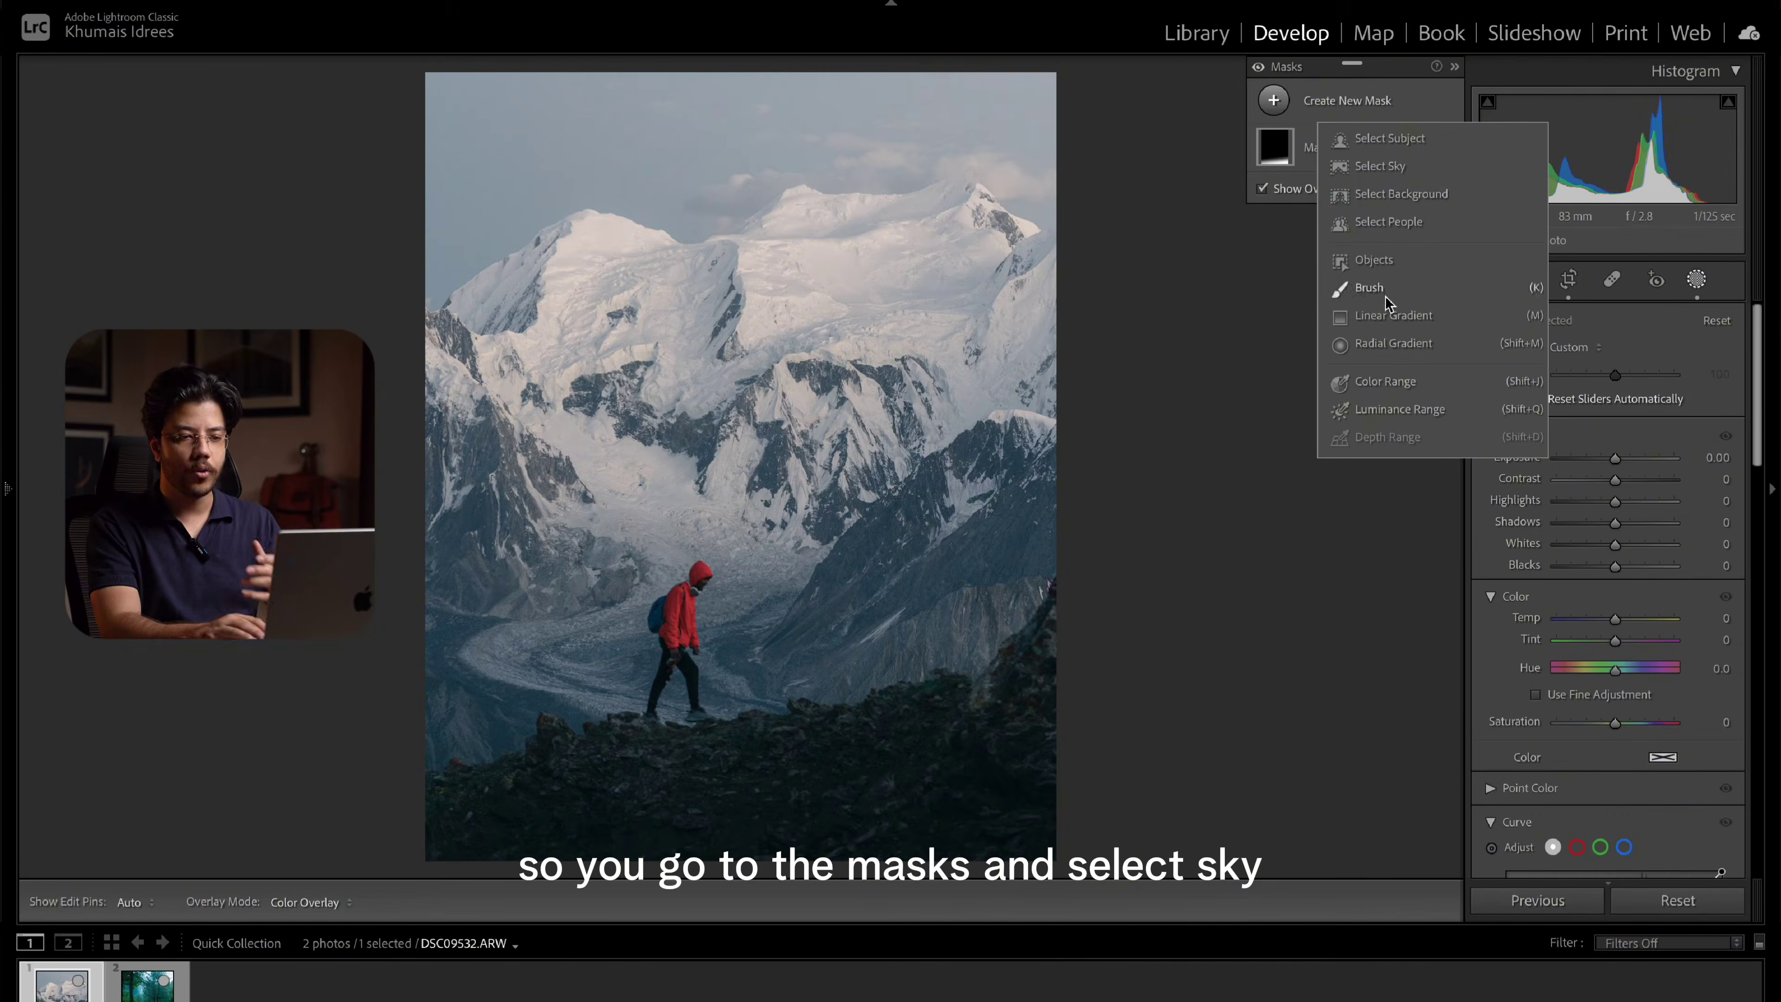
Create a sky mask and set its exposure to -1.11 and dehaze to 15
click(1372, 166)
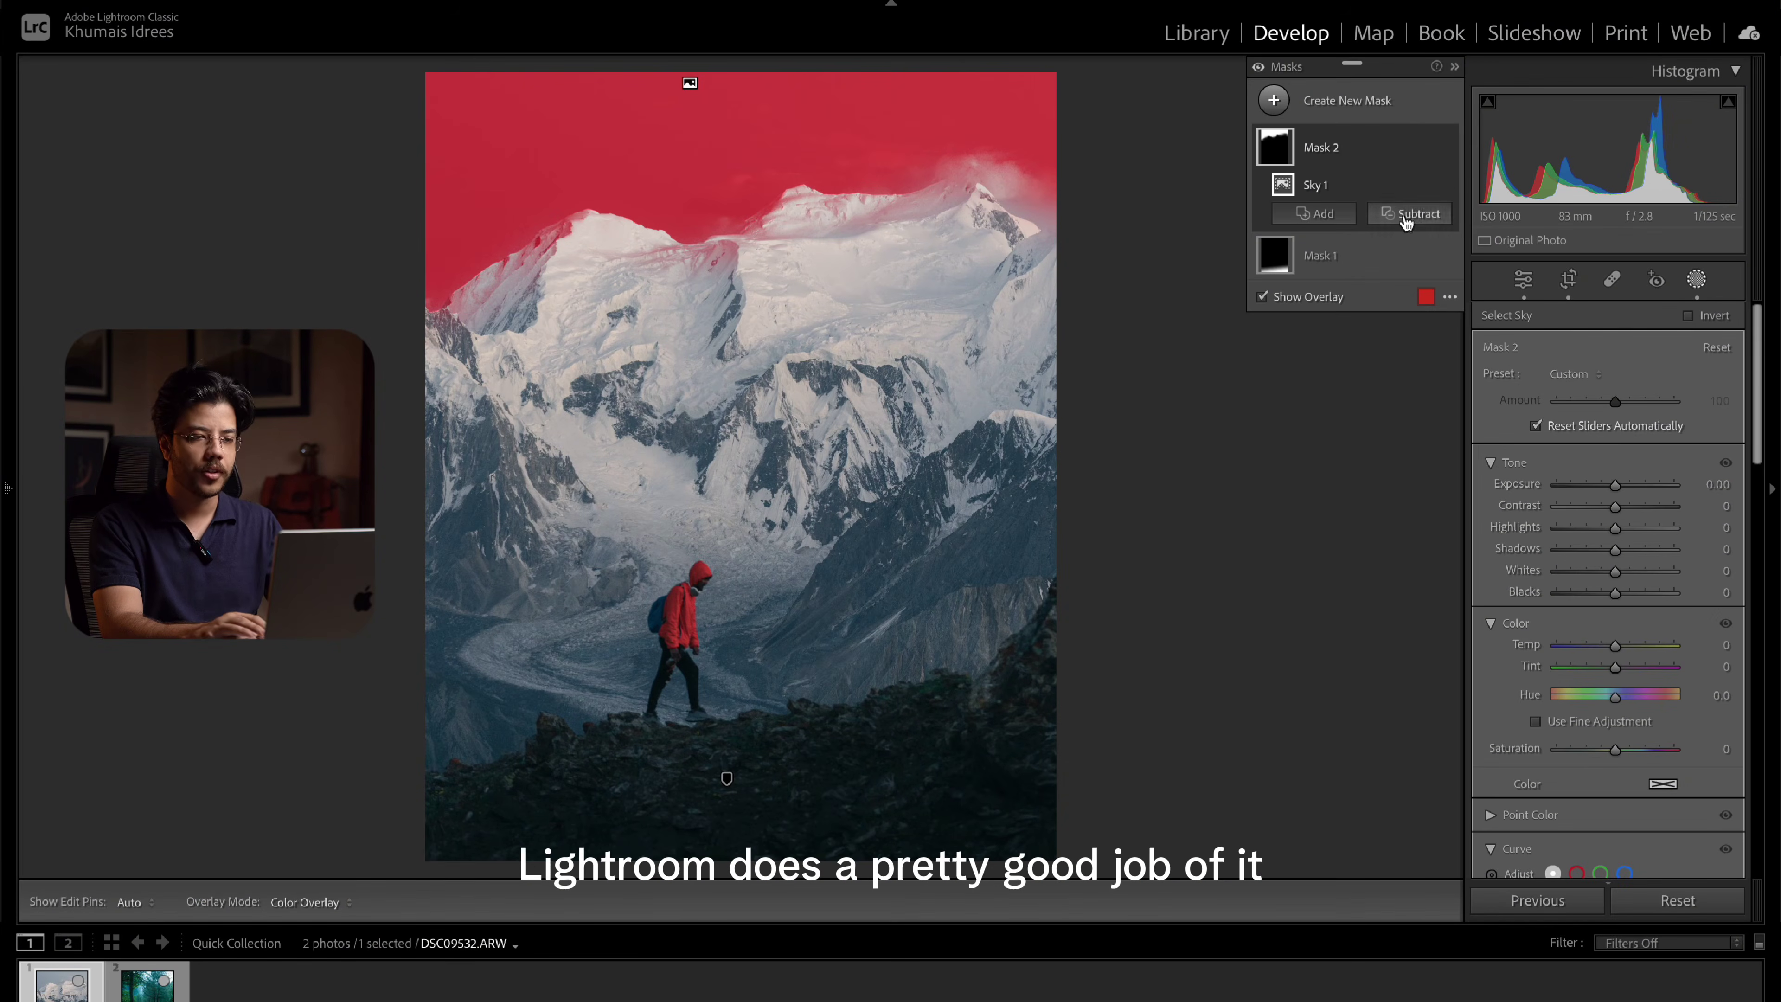
drag(1612, 482, 1595, 480)
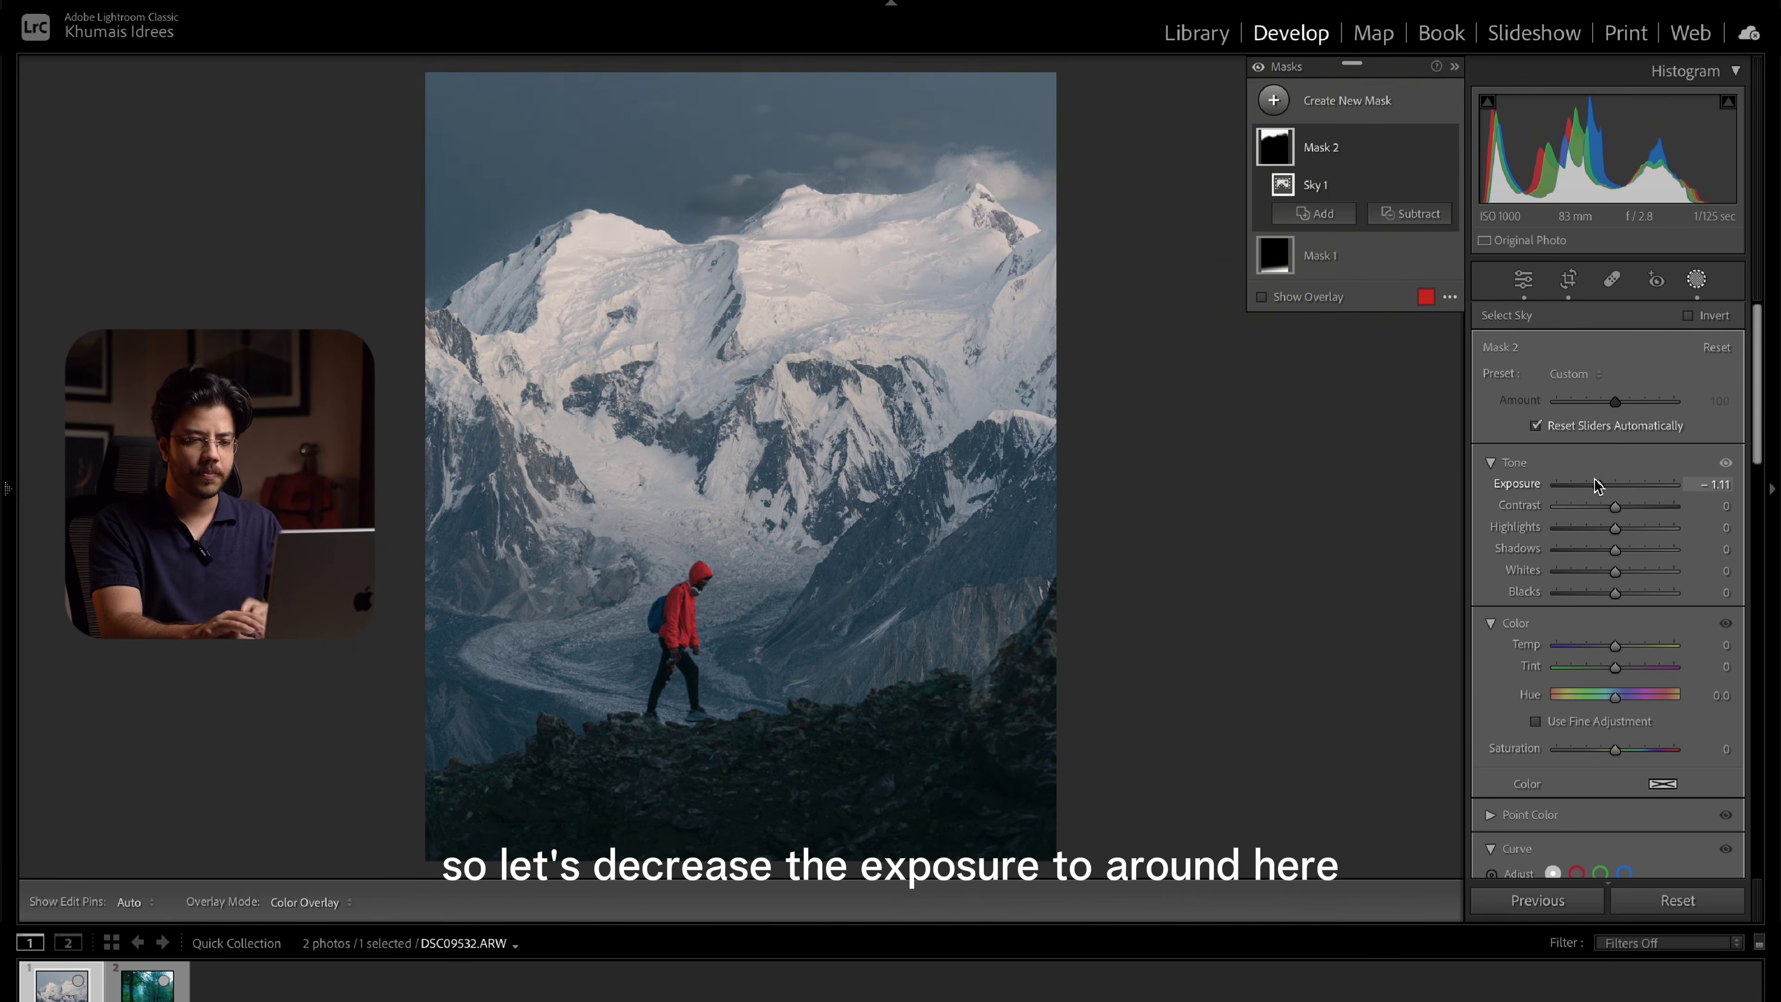
scroll(1601, 561, down, 5)
scroll(1600, 564, down, 6)
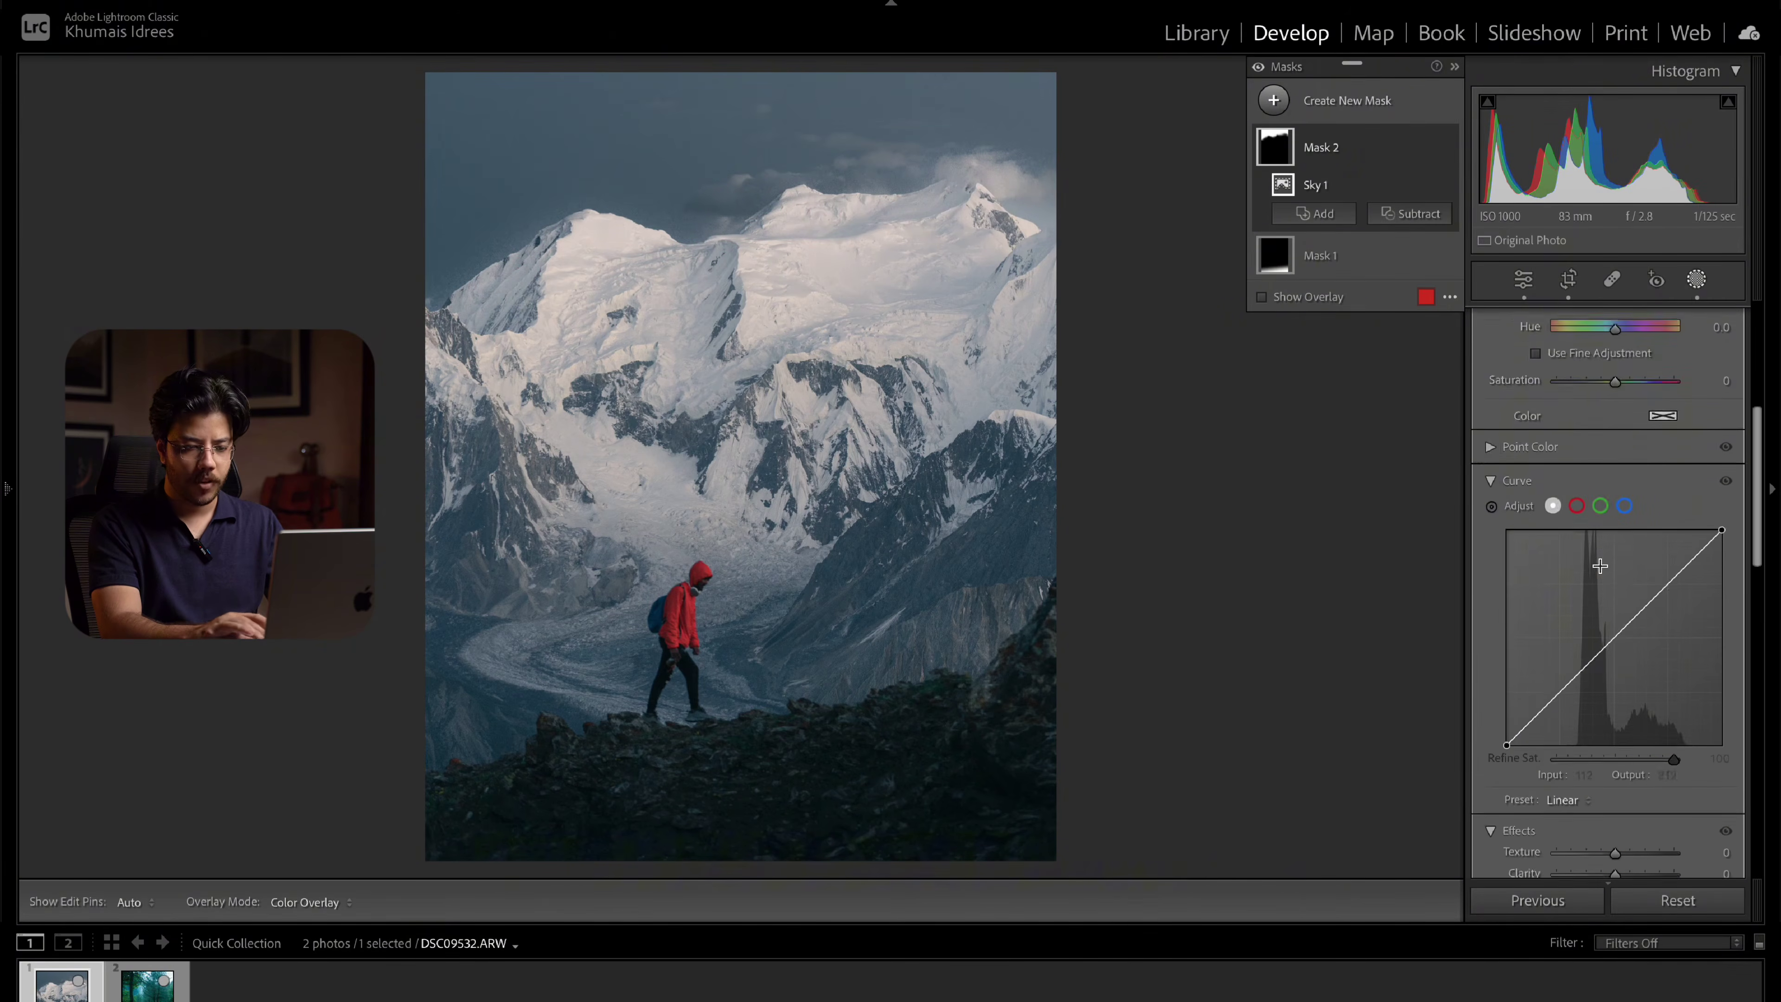
drag(1616, 771, 1626, 776)
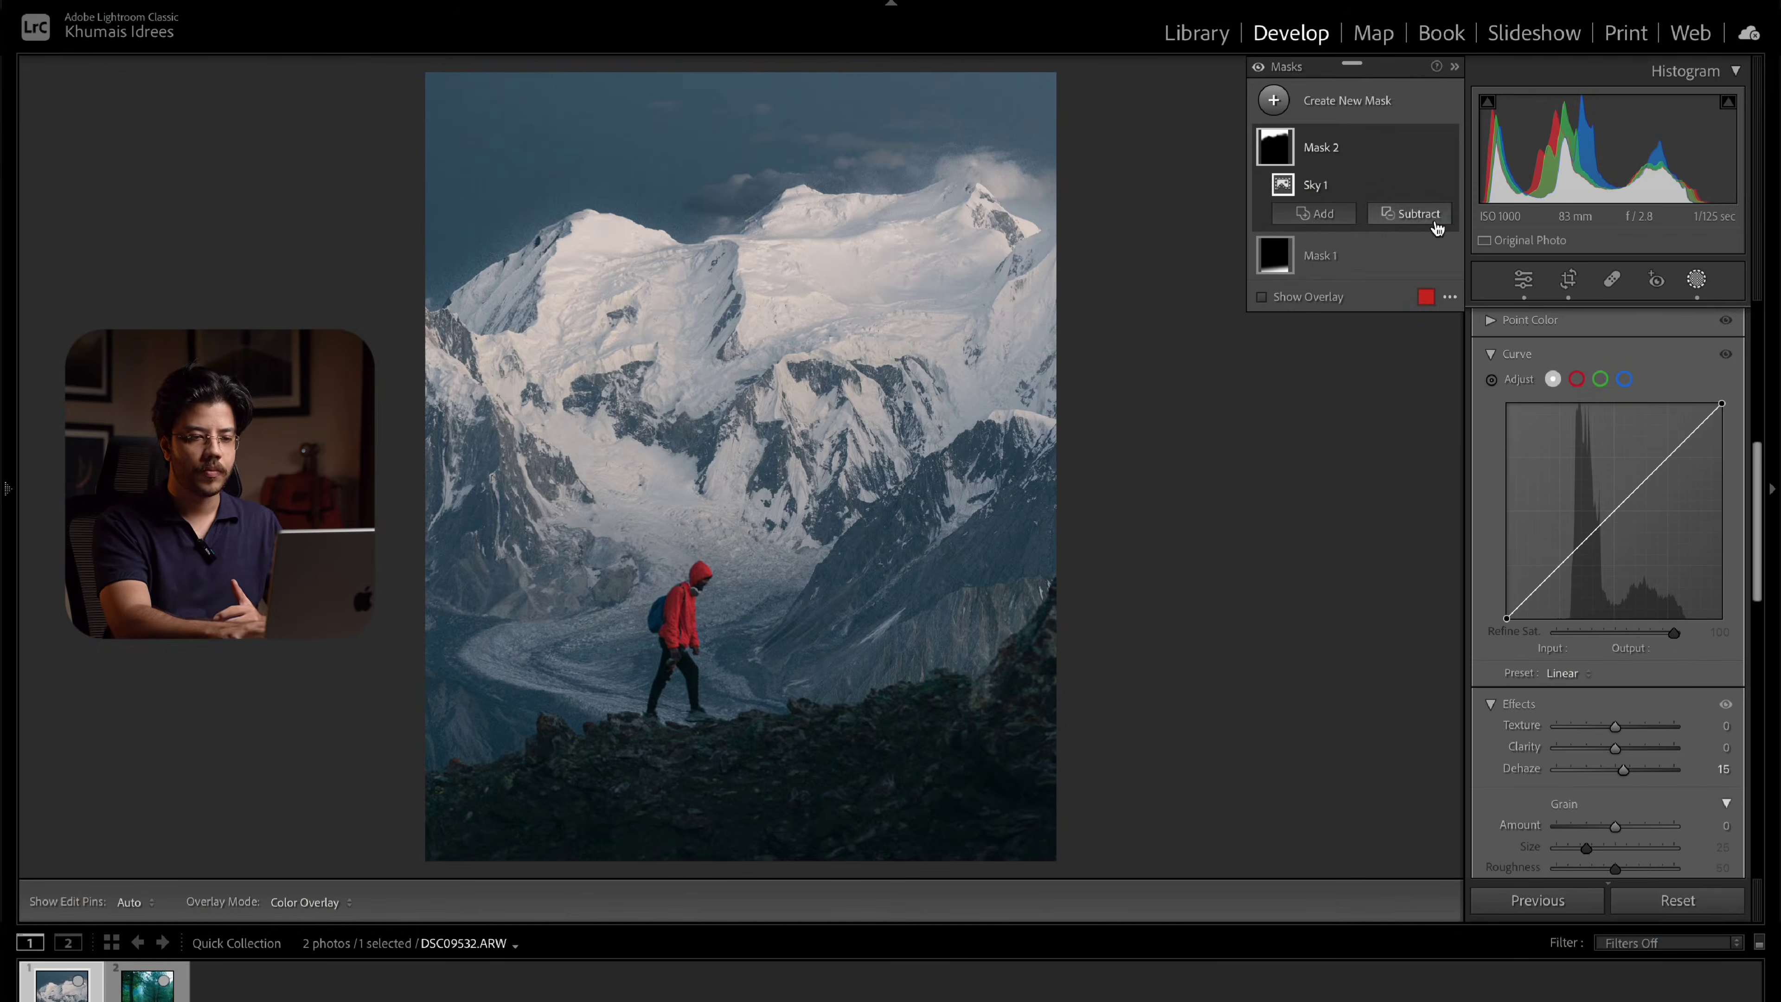
Subtract a linear gradient from the sky mask, fading it from the upper snowy peaks towards the photo's top edge
click(1435, 228)
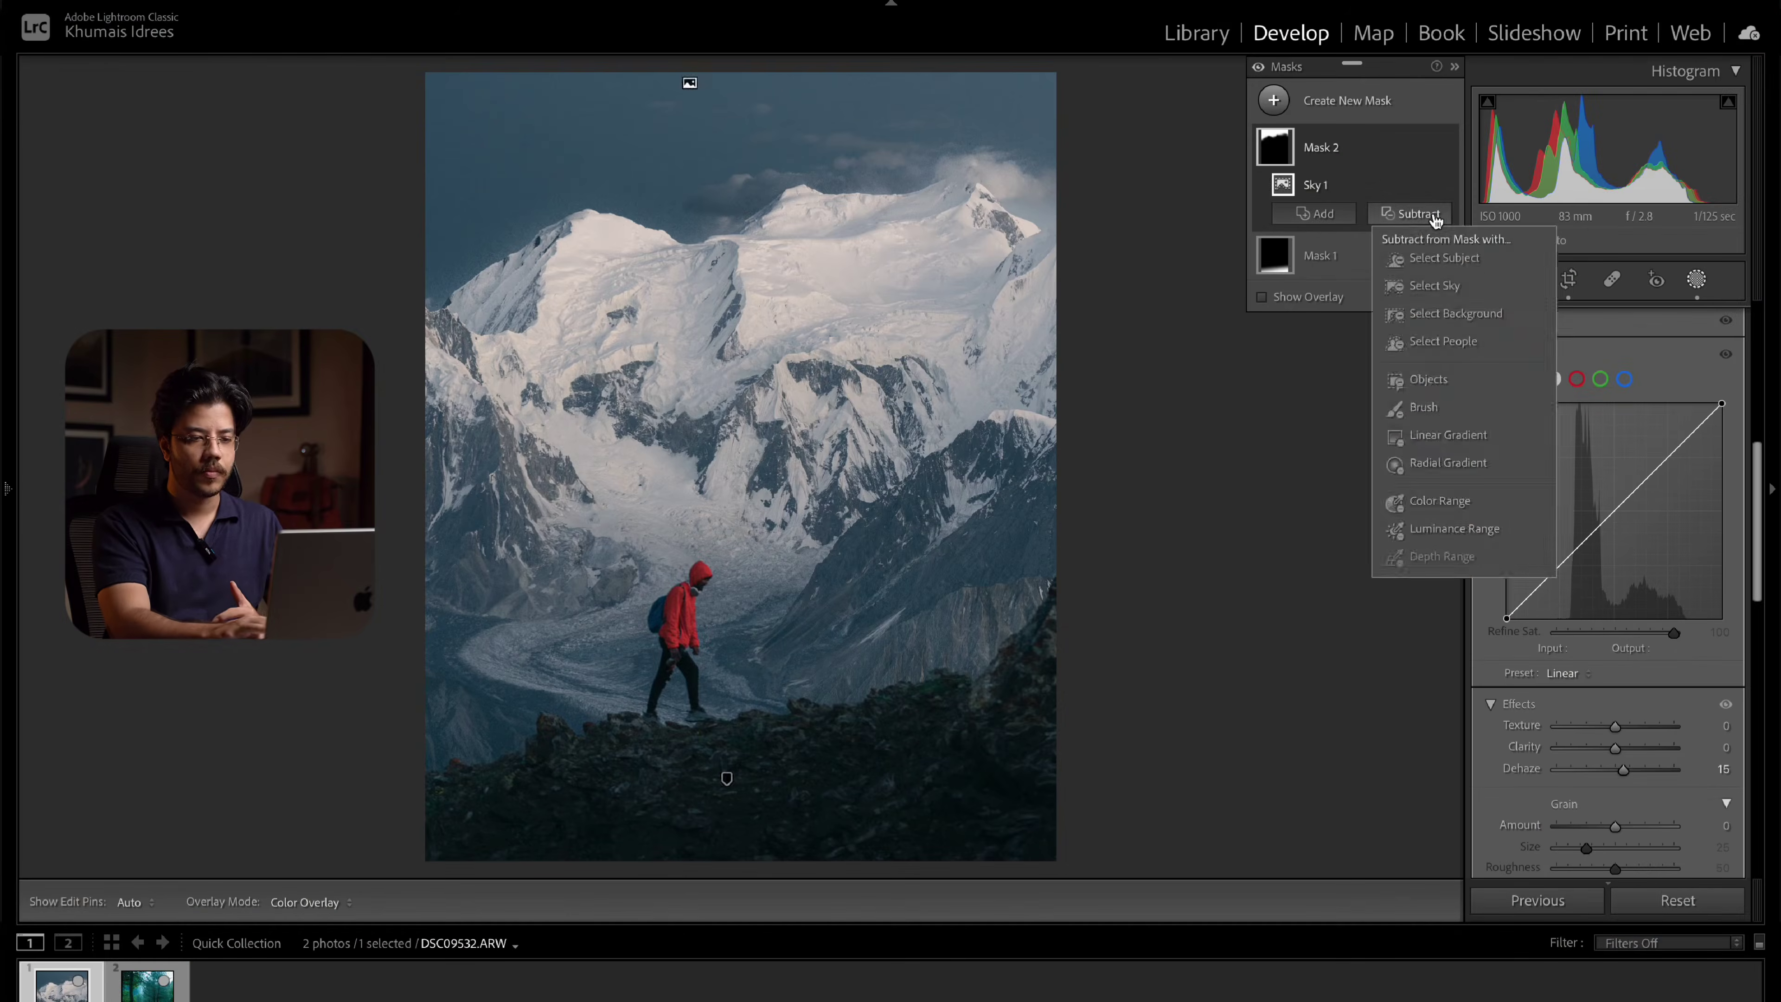
click(1459, 439)
drag(757, 312, 733, 69)
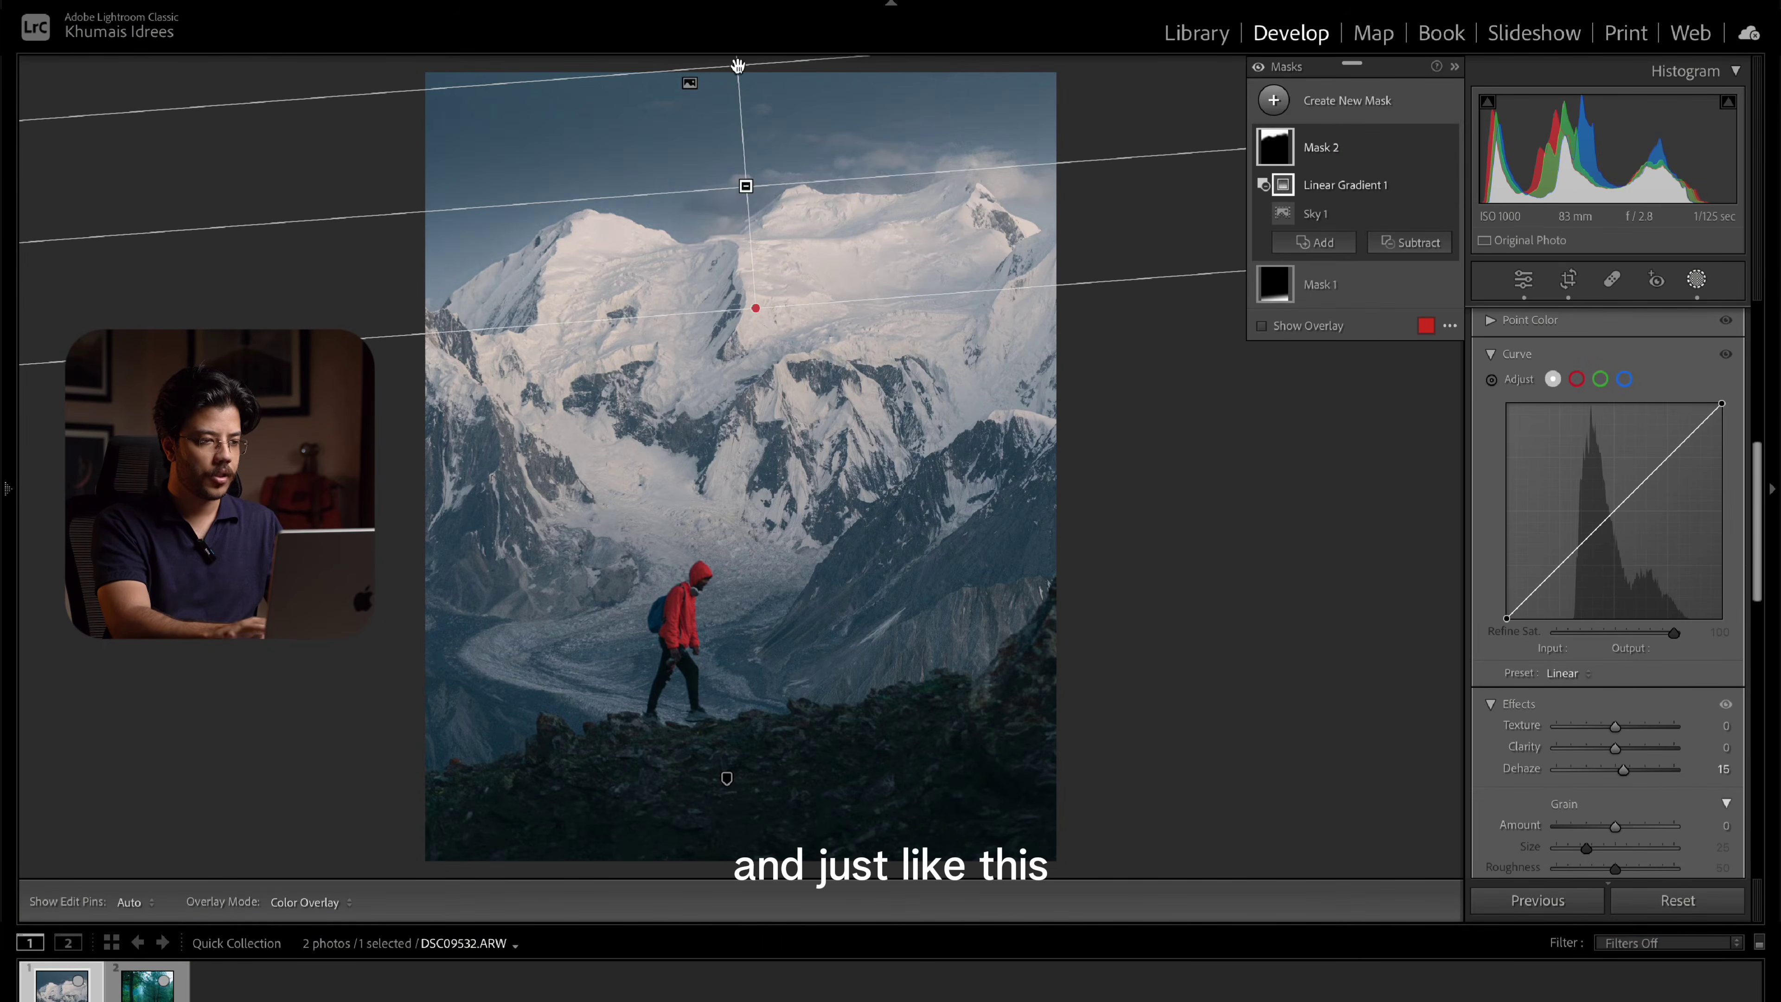
drag(761, 309, 759, 383)
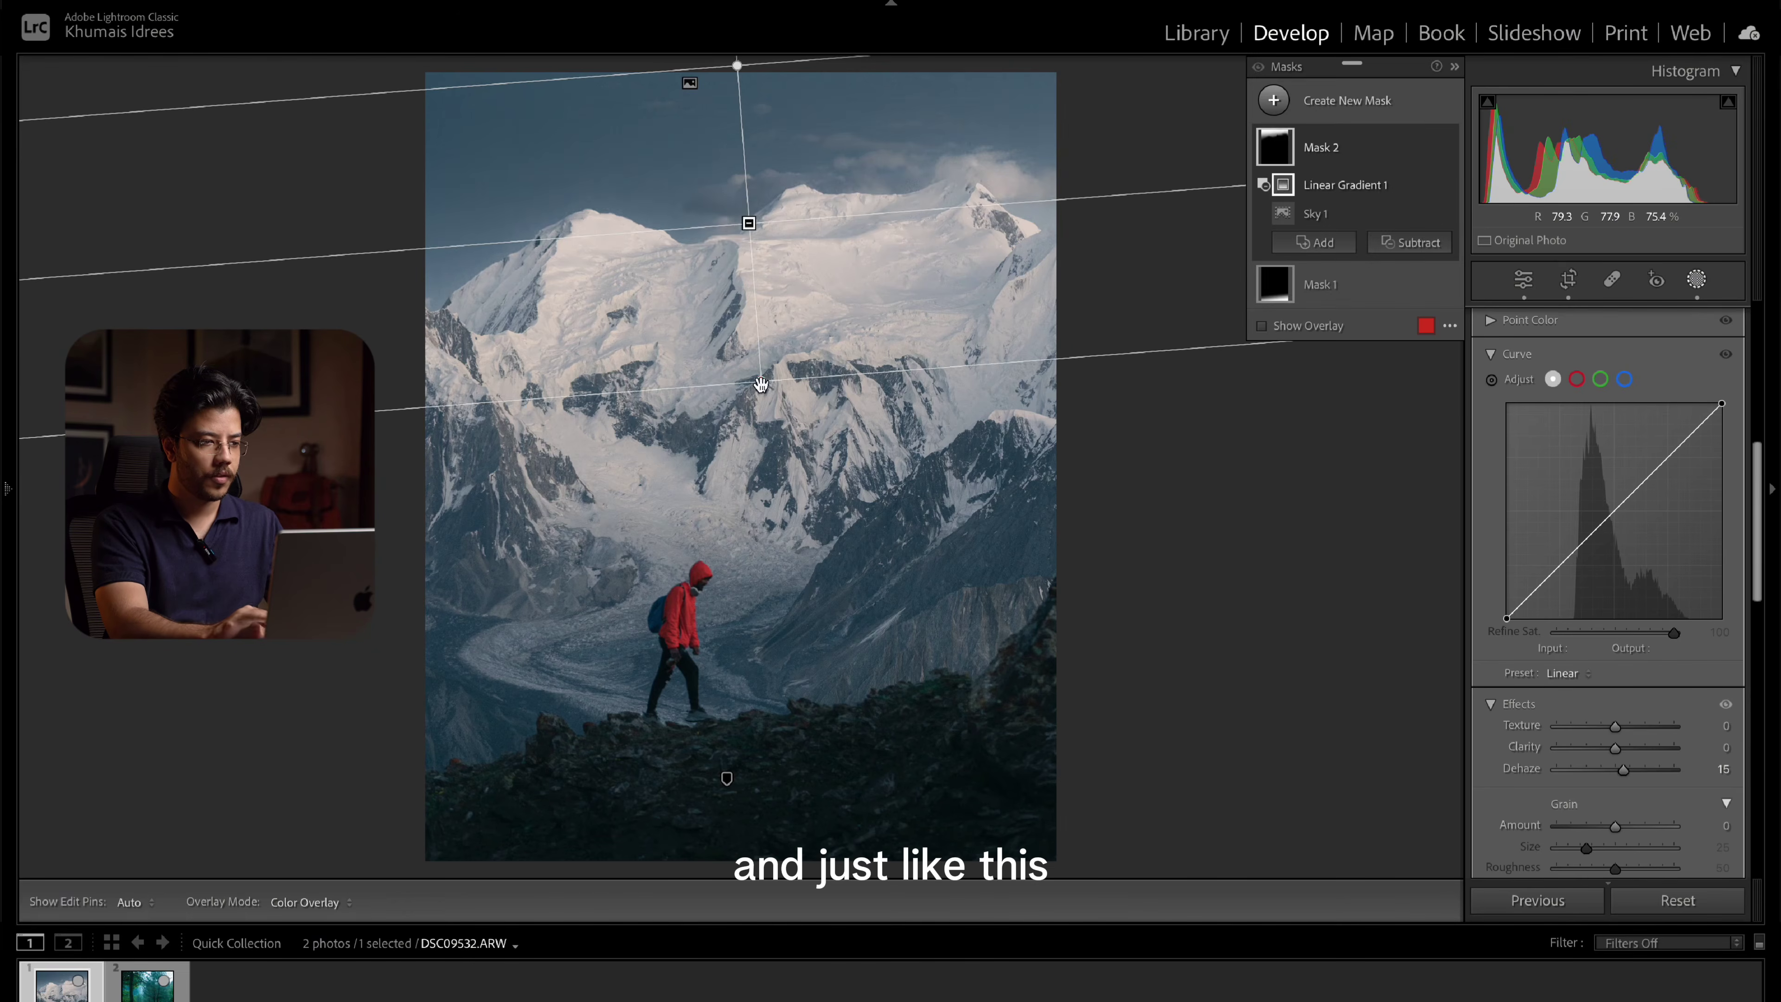
drag(748, 223, 716, 62)
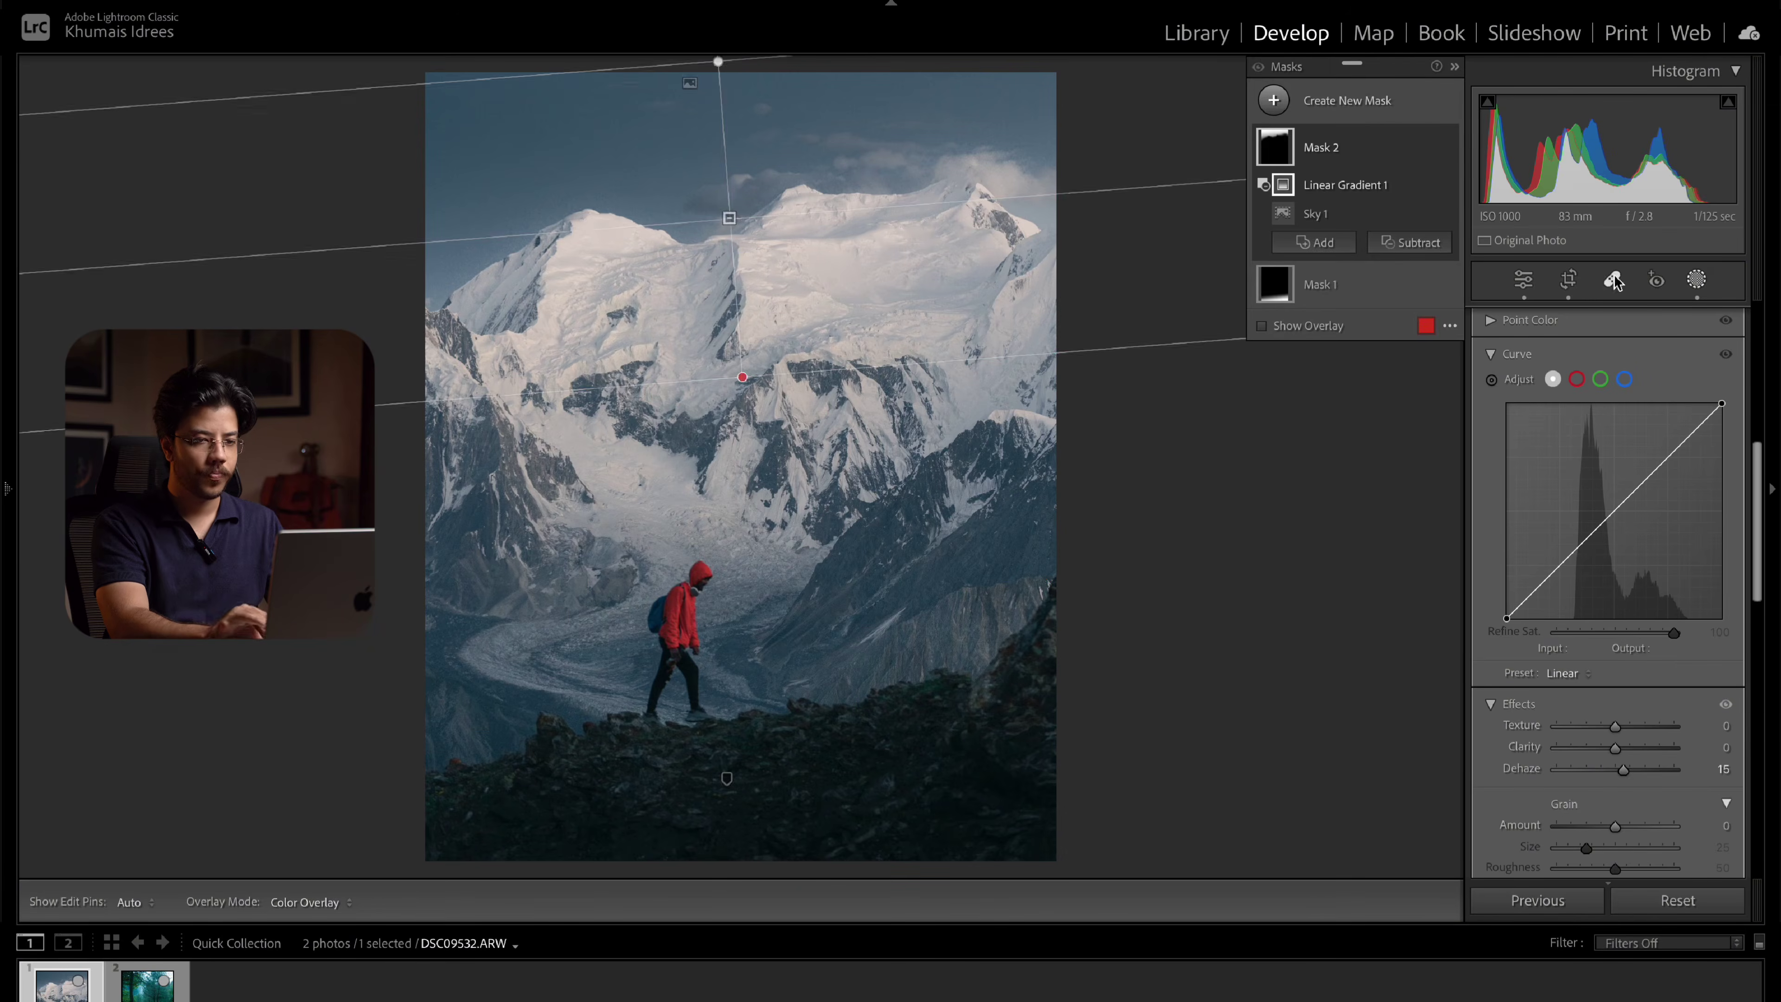
Compare the photo with and without the sky and foreground masks
click(1447, 147)
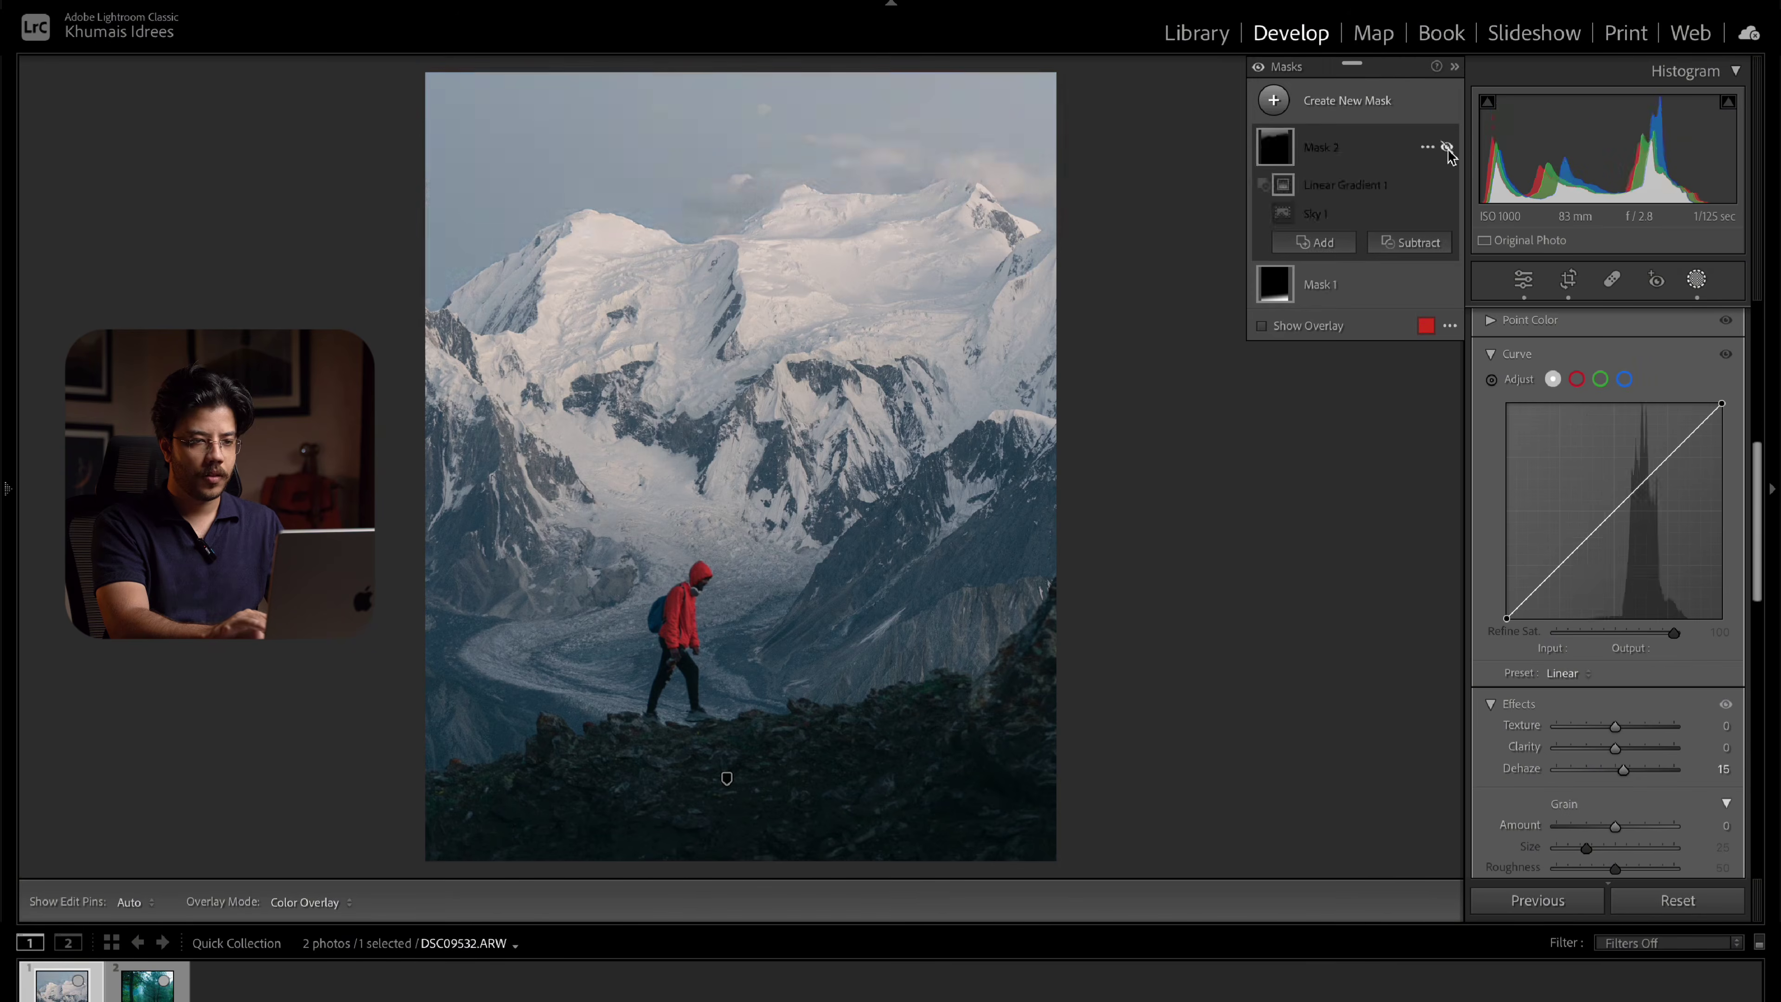
click(1259, 68)
click(1259, 68)
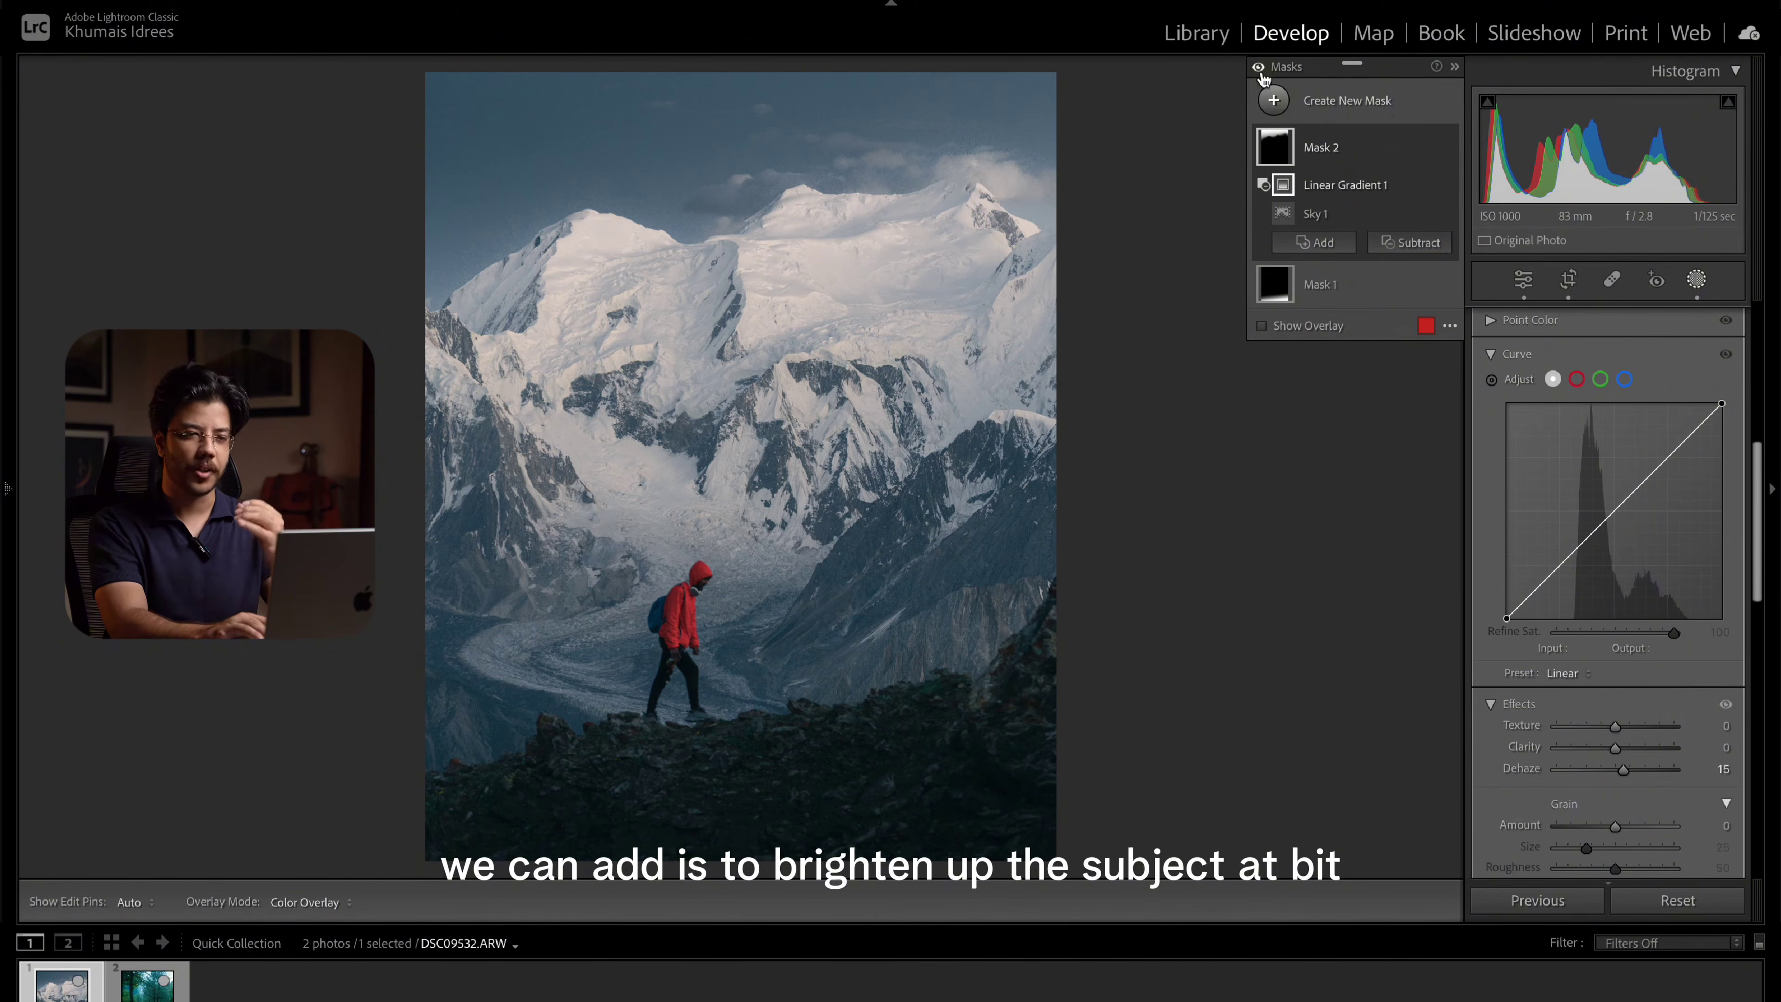
Create a subject mask for the hiker with shadows 25, highlights -12 and contrast -7, and compare it before and after
click(1275, 101)
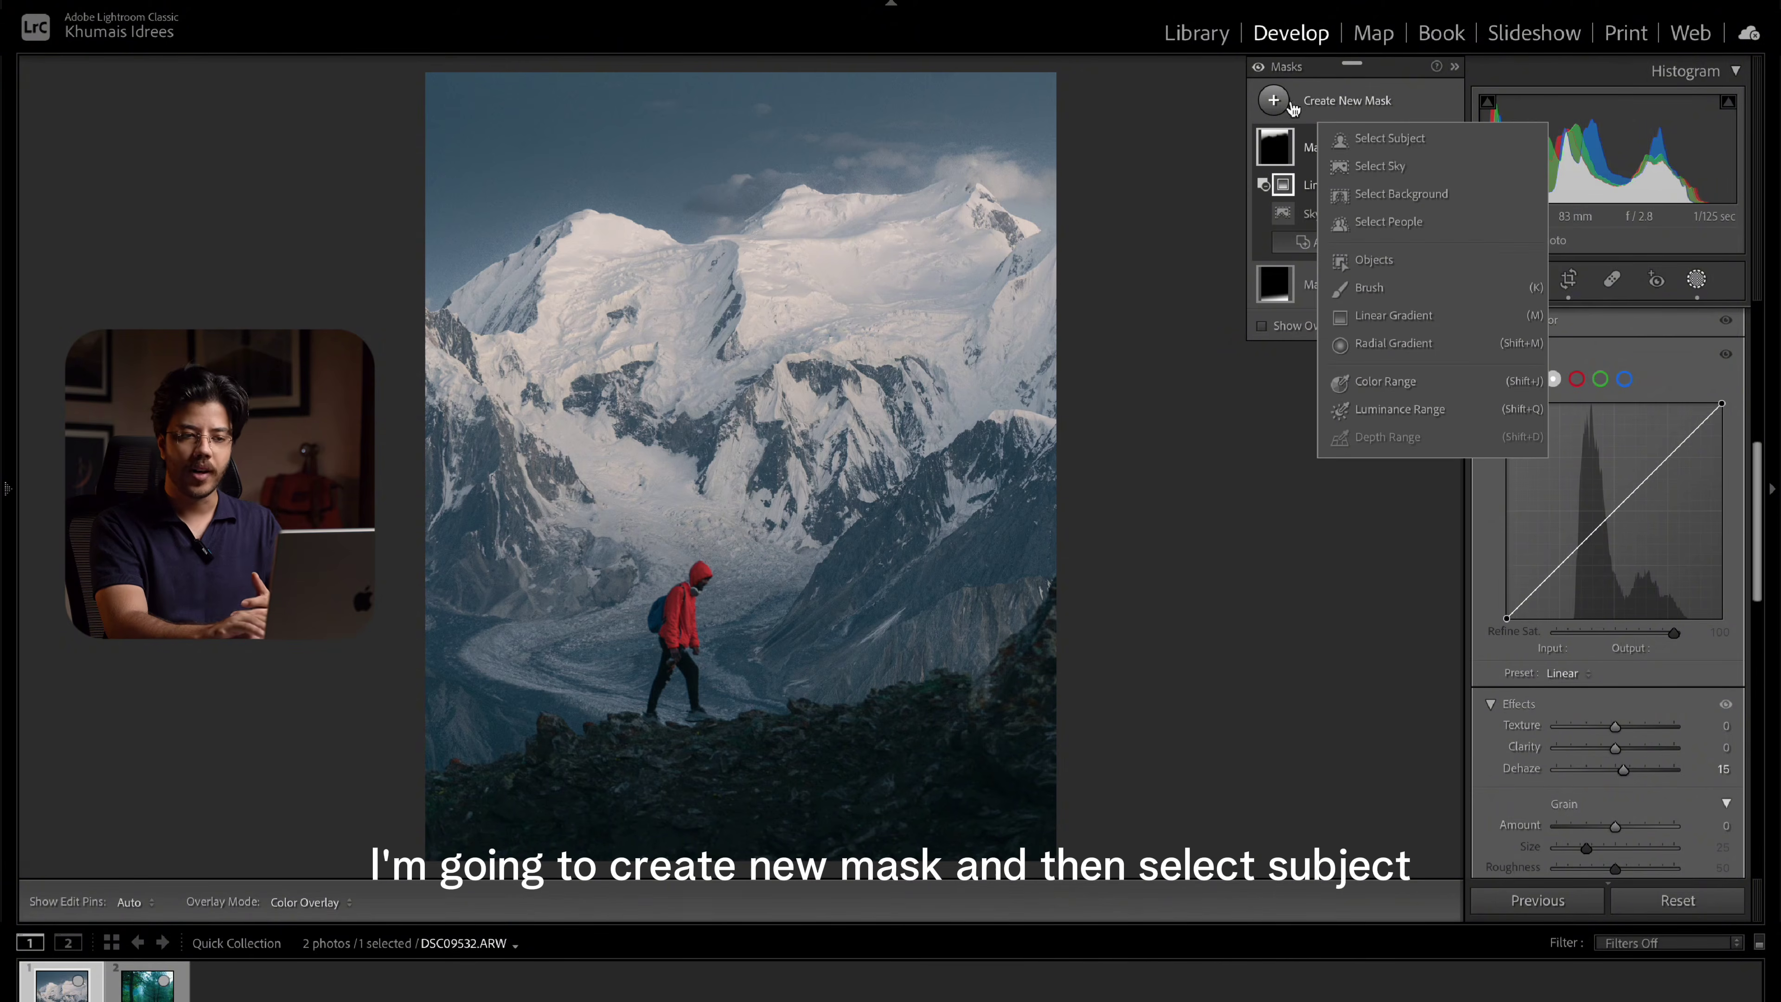
click(1377, 145)
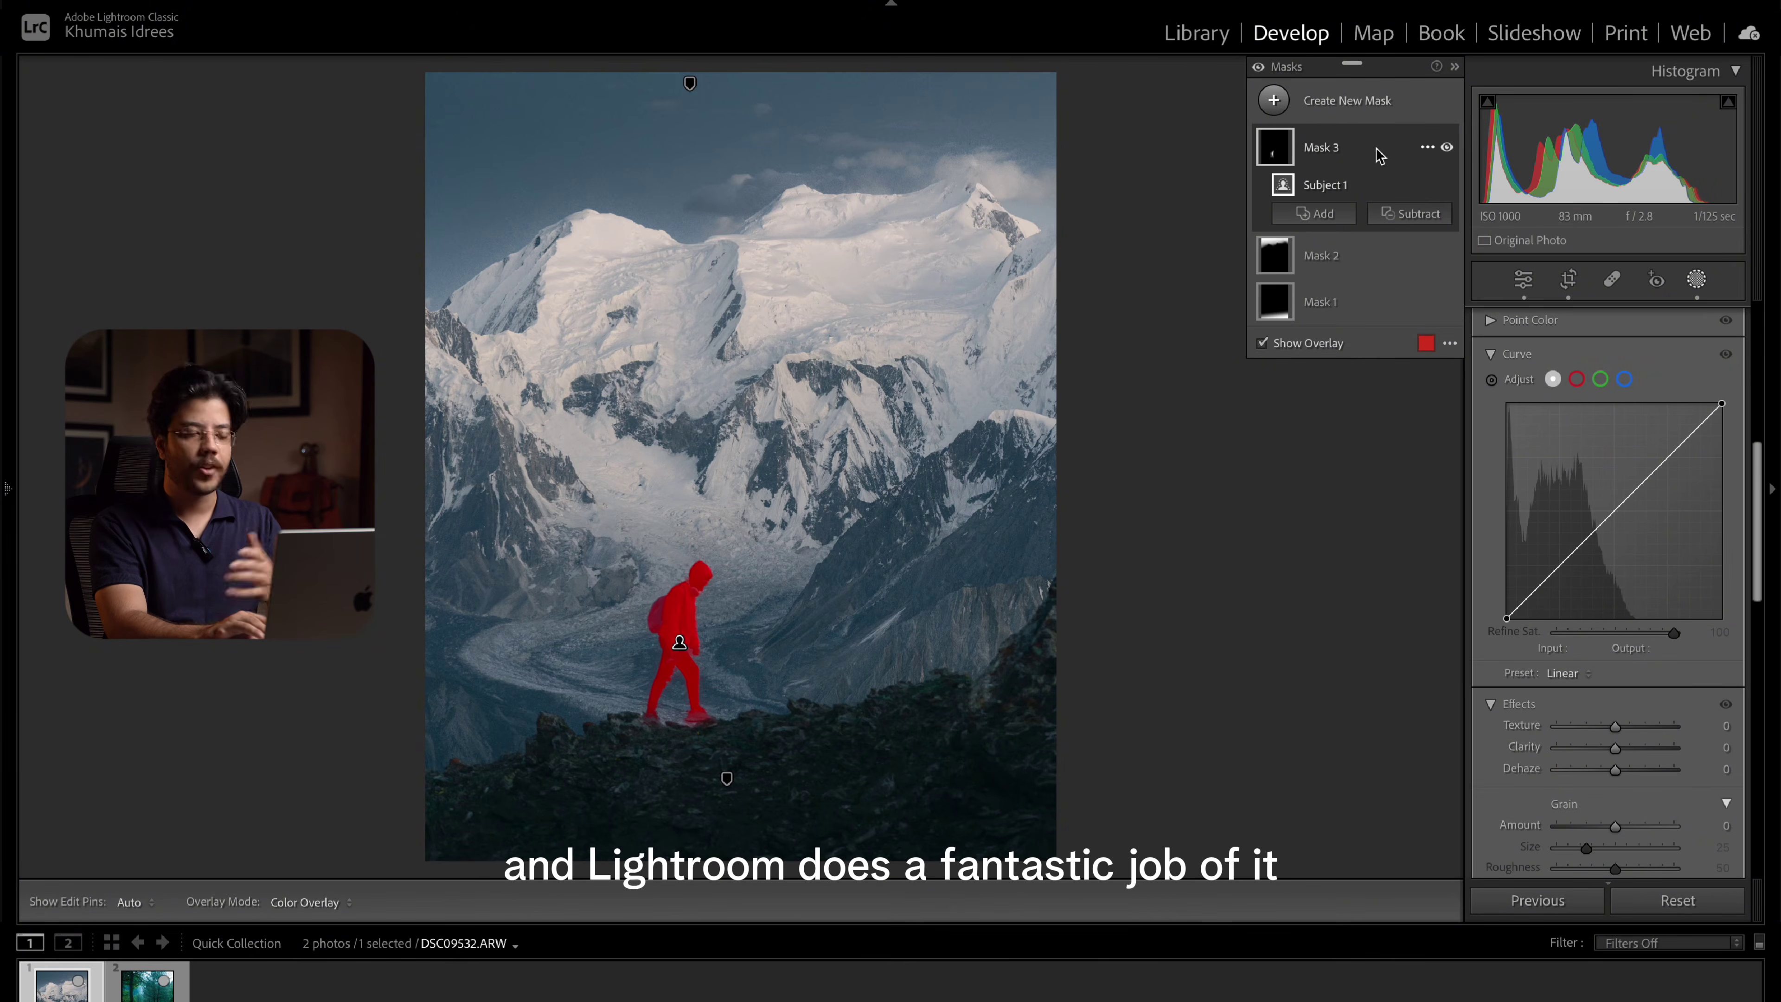
scroll(1680, 493, up, 7)
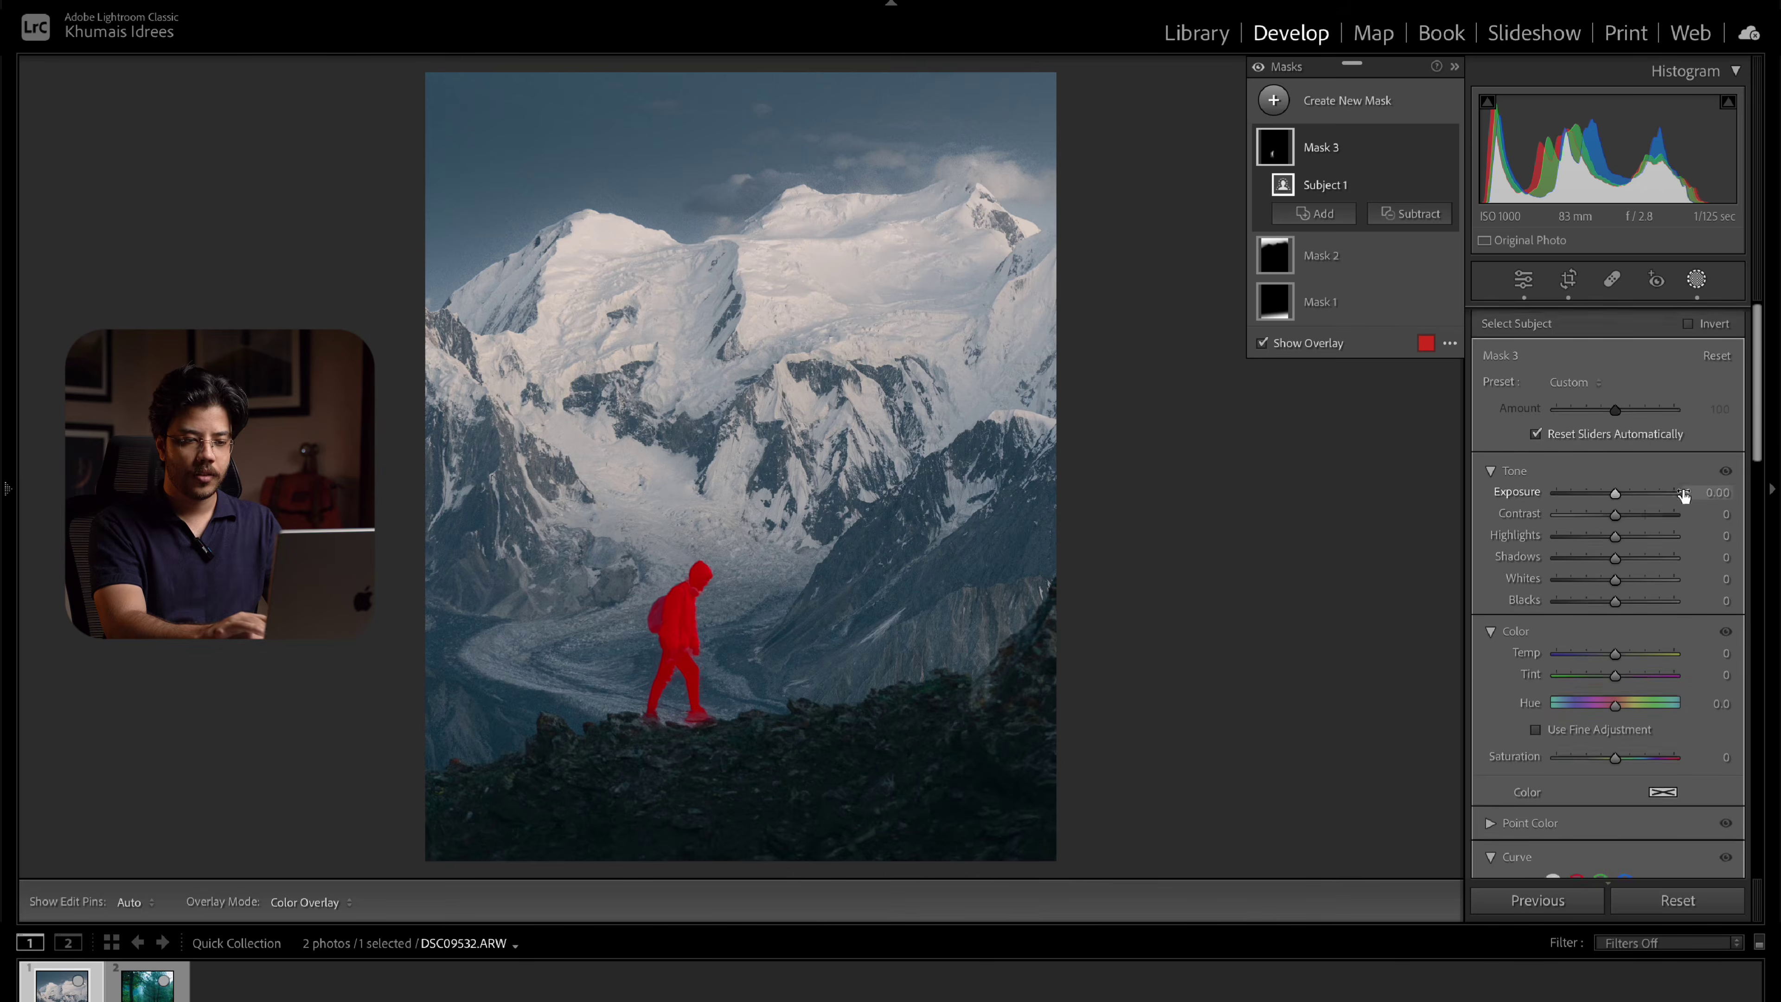
mouse_move(1619, 553)
mouse_down()
mouse_move(1636, 553)
mouse_move(1610, 526)
mouse_up()
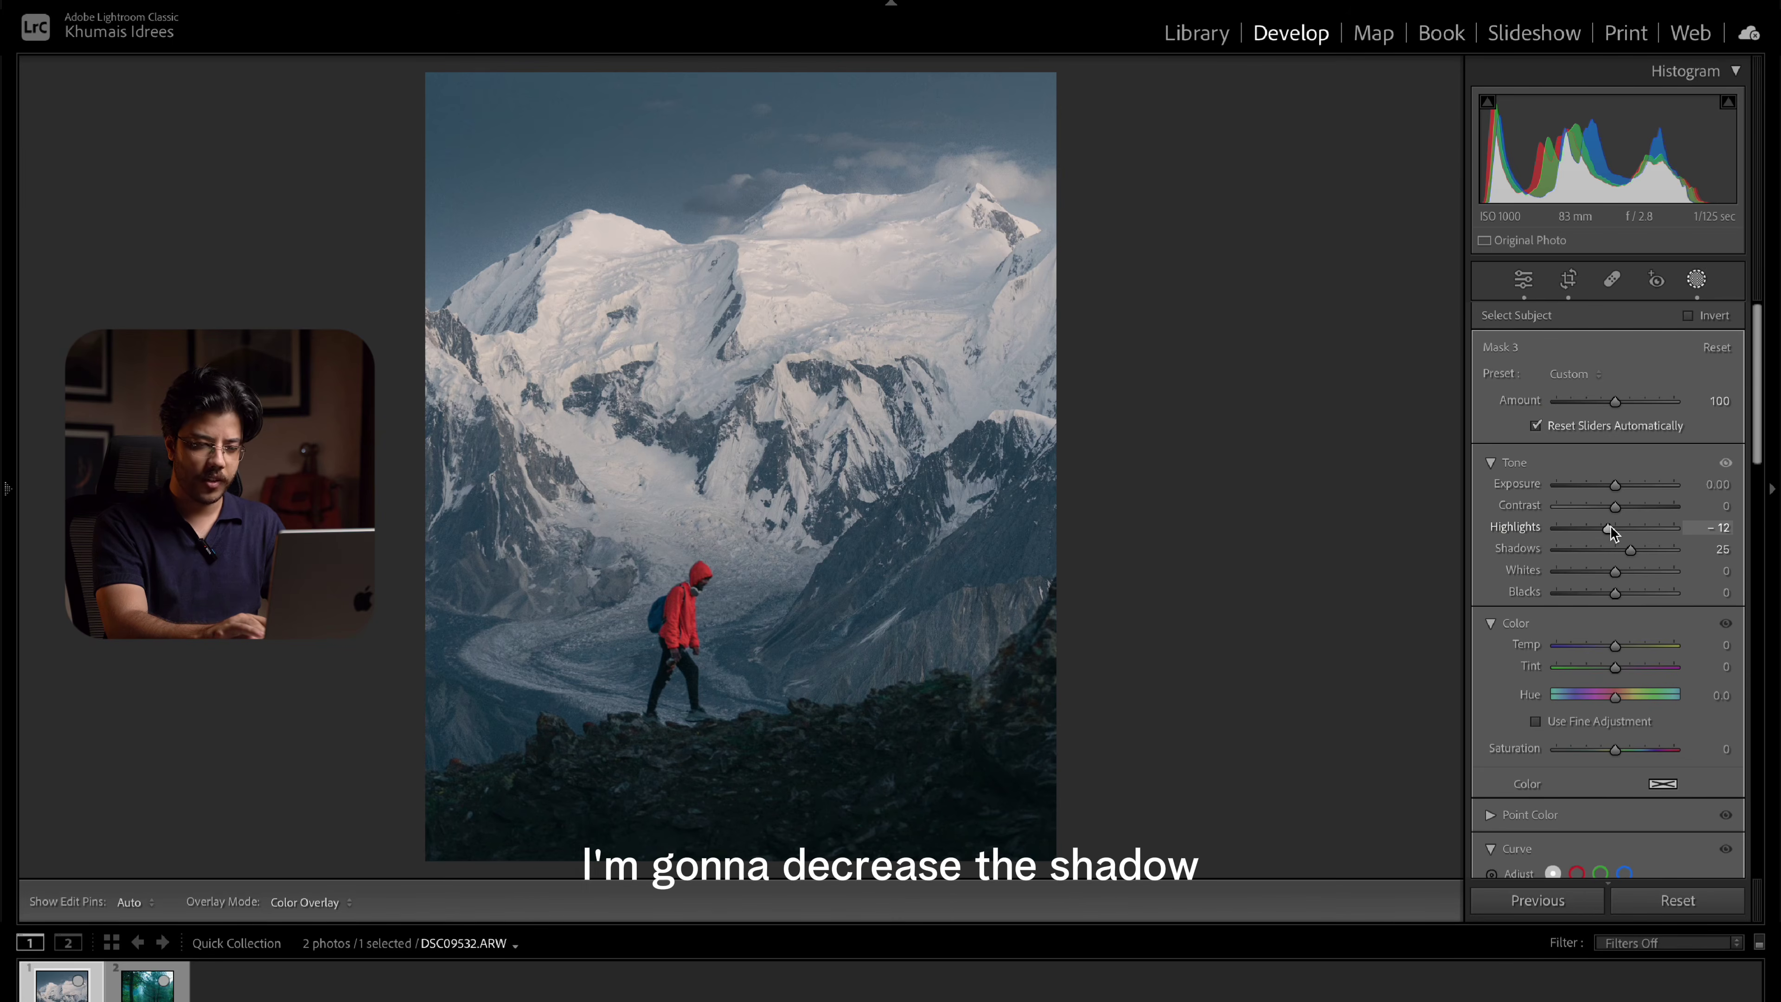
drag(1610, 526, 1612, 505)
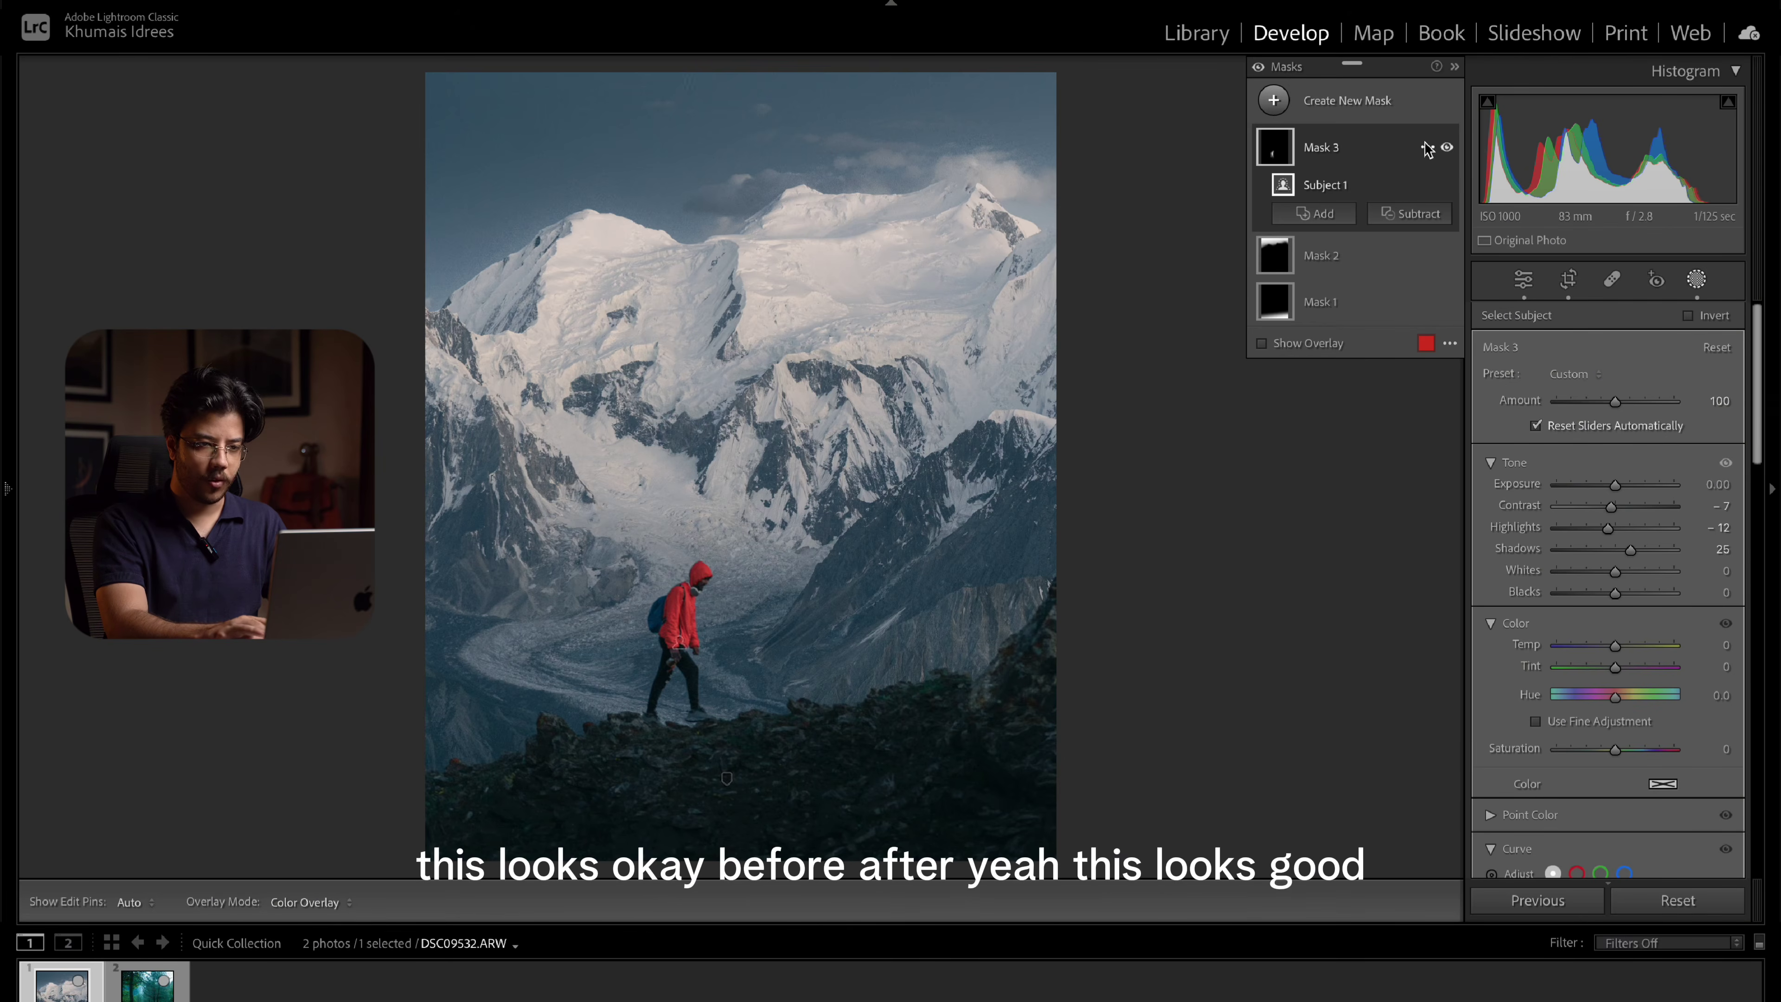
click(1446, 149)
click(1447, 149)
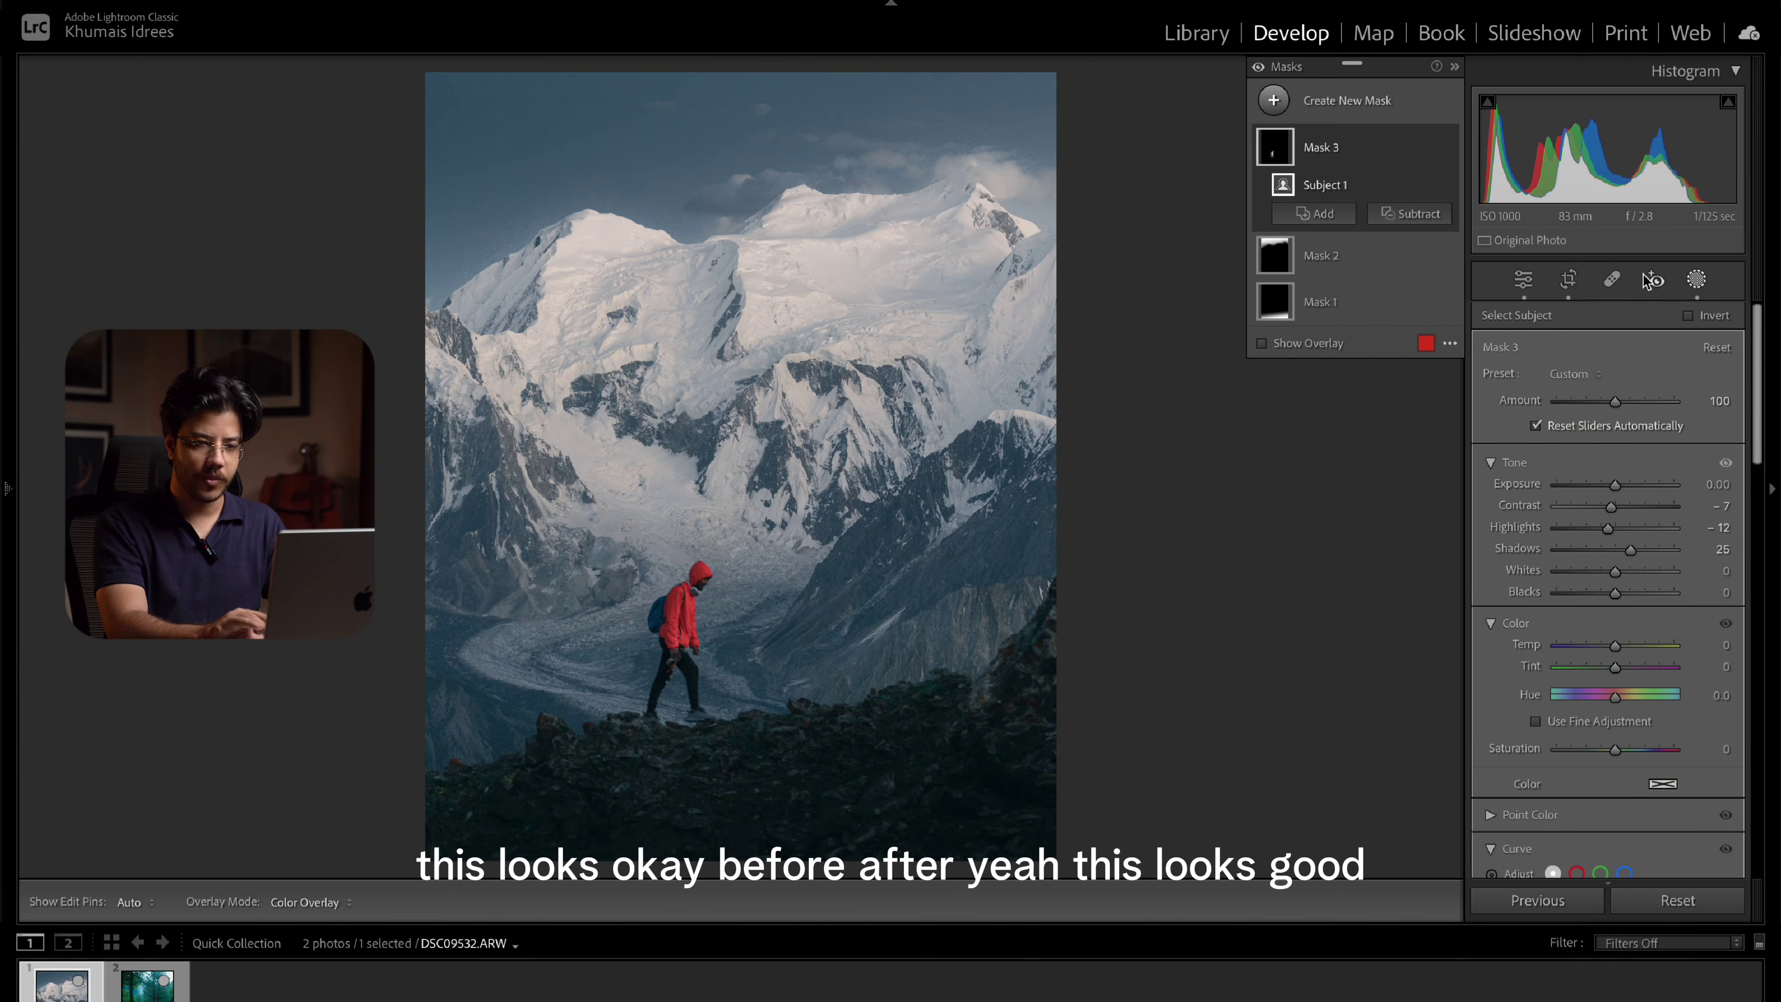
click(1695, 282)
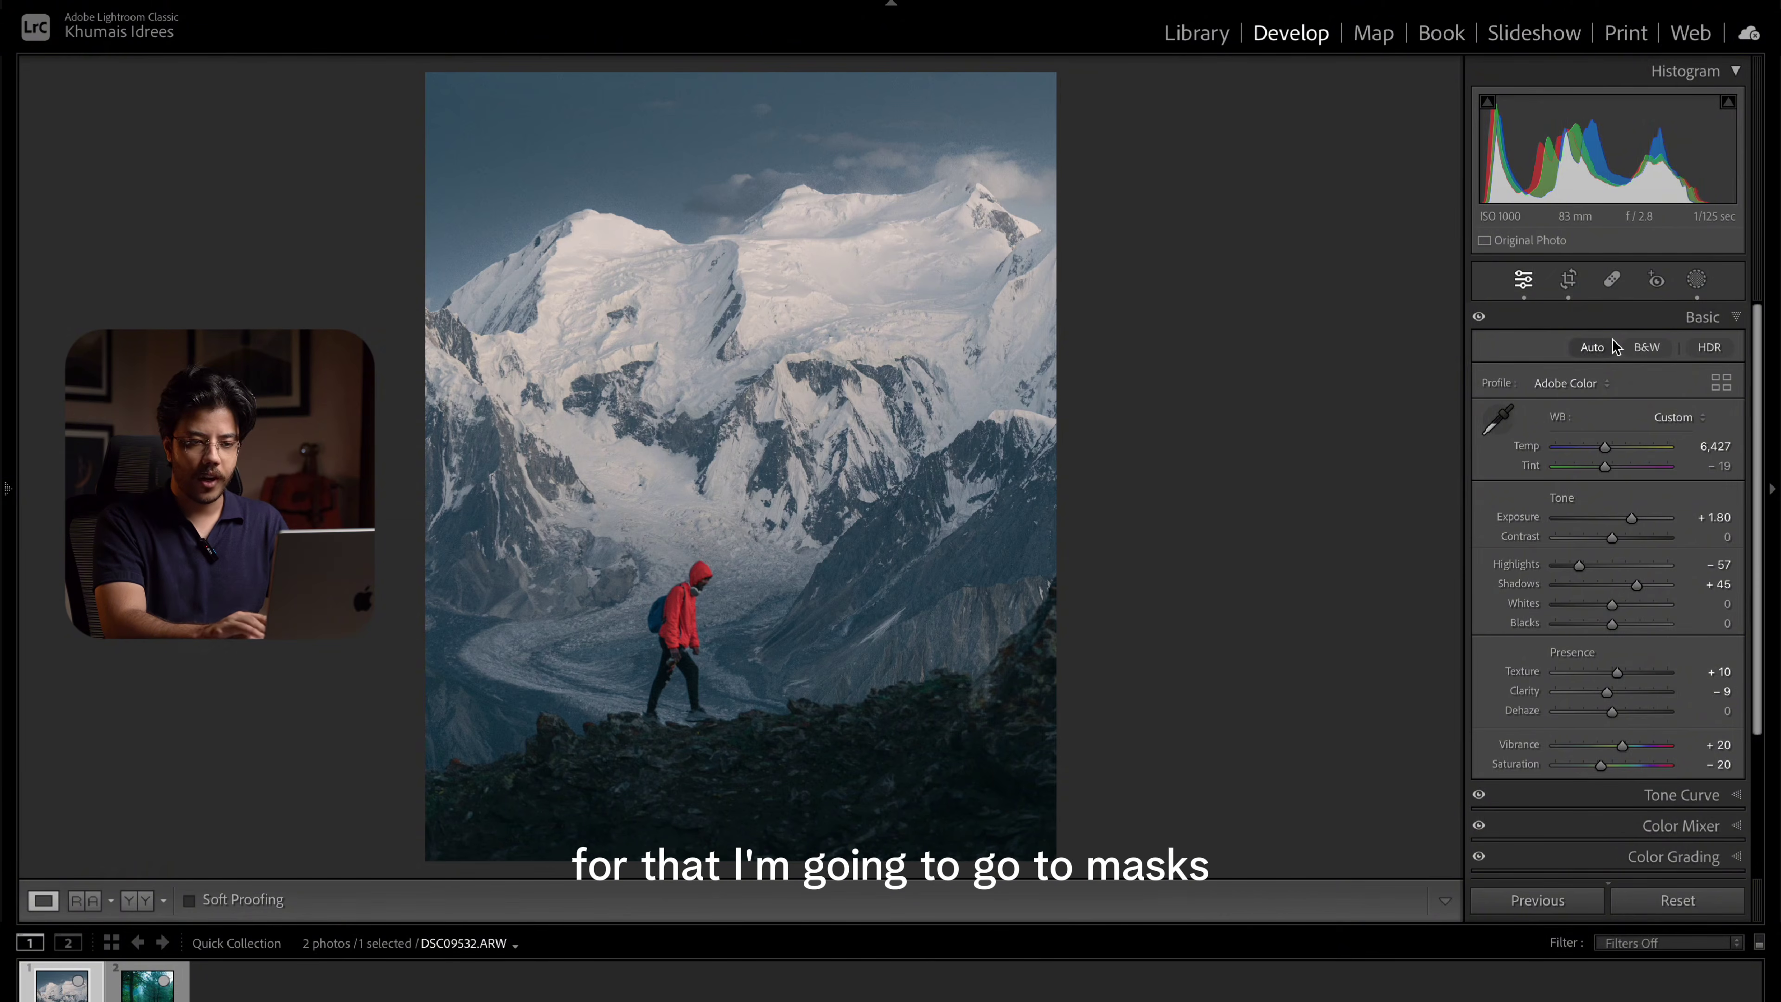
Create an object mask on the dark mountain slope right of the hiker, using a brush size of 44
click(1696, 280)
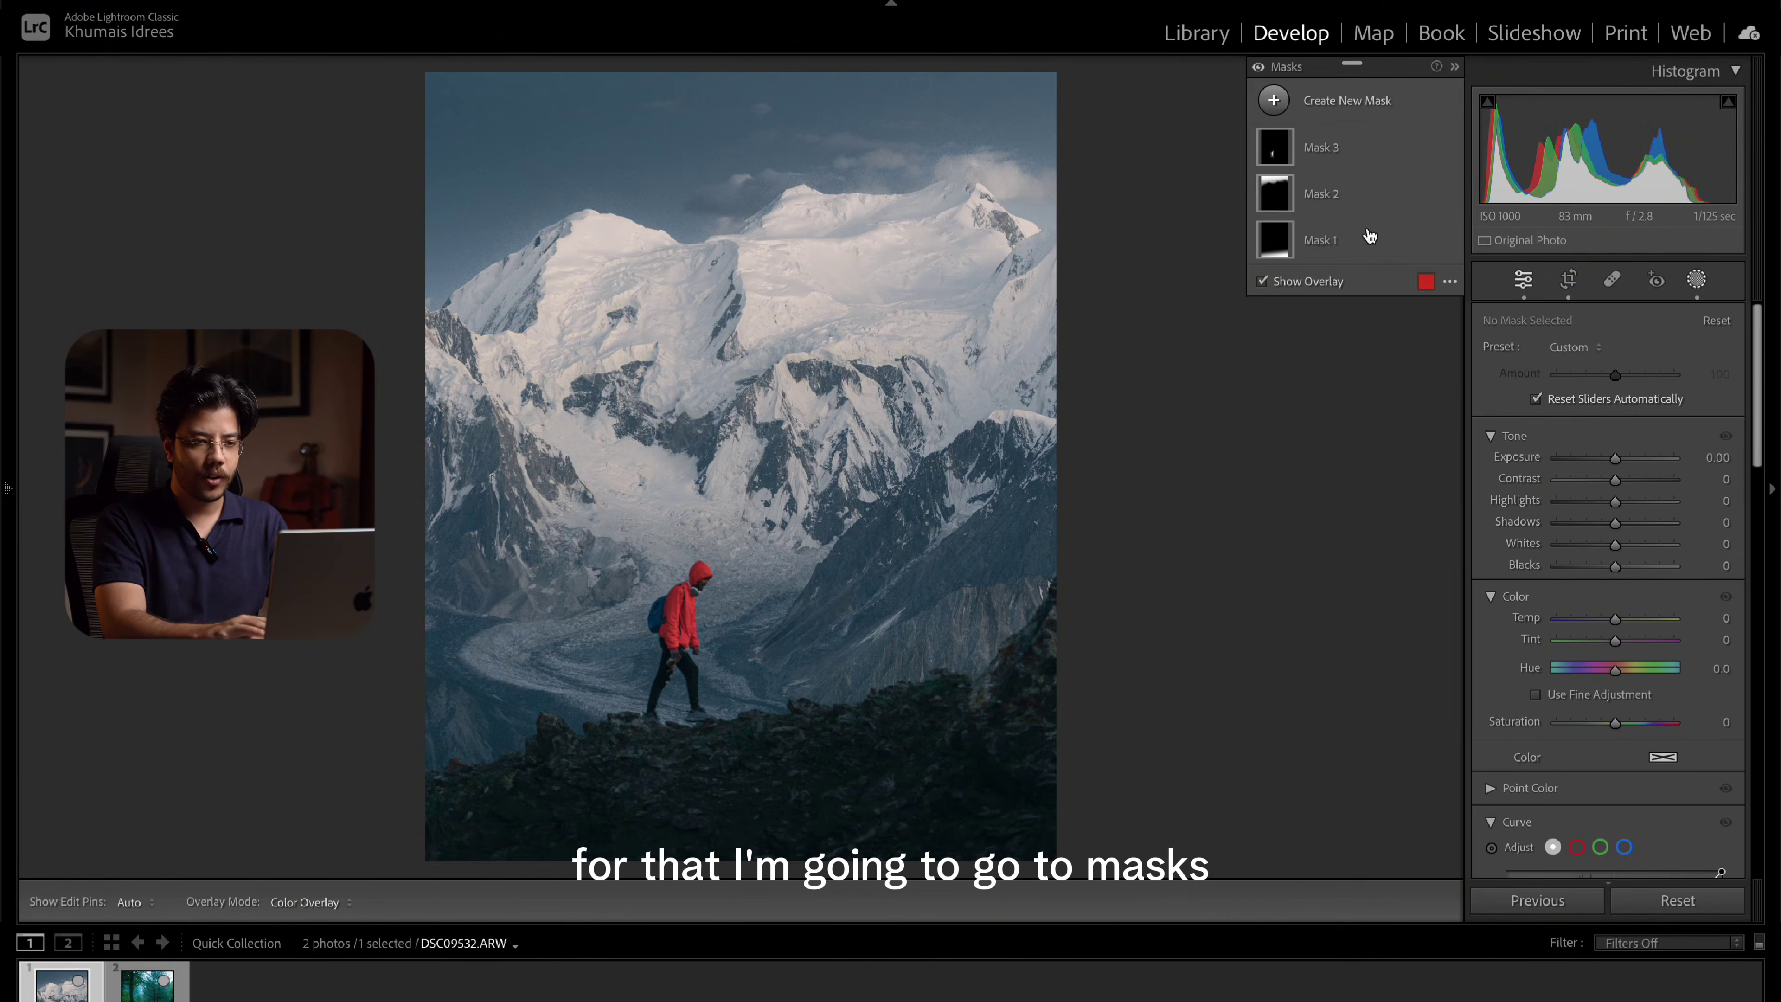
click(1306, 105)
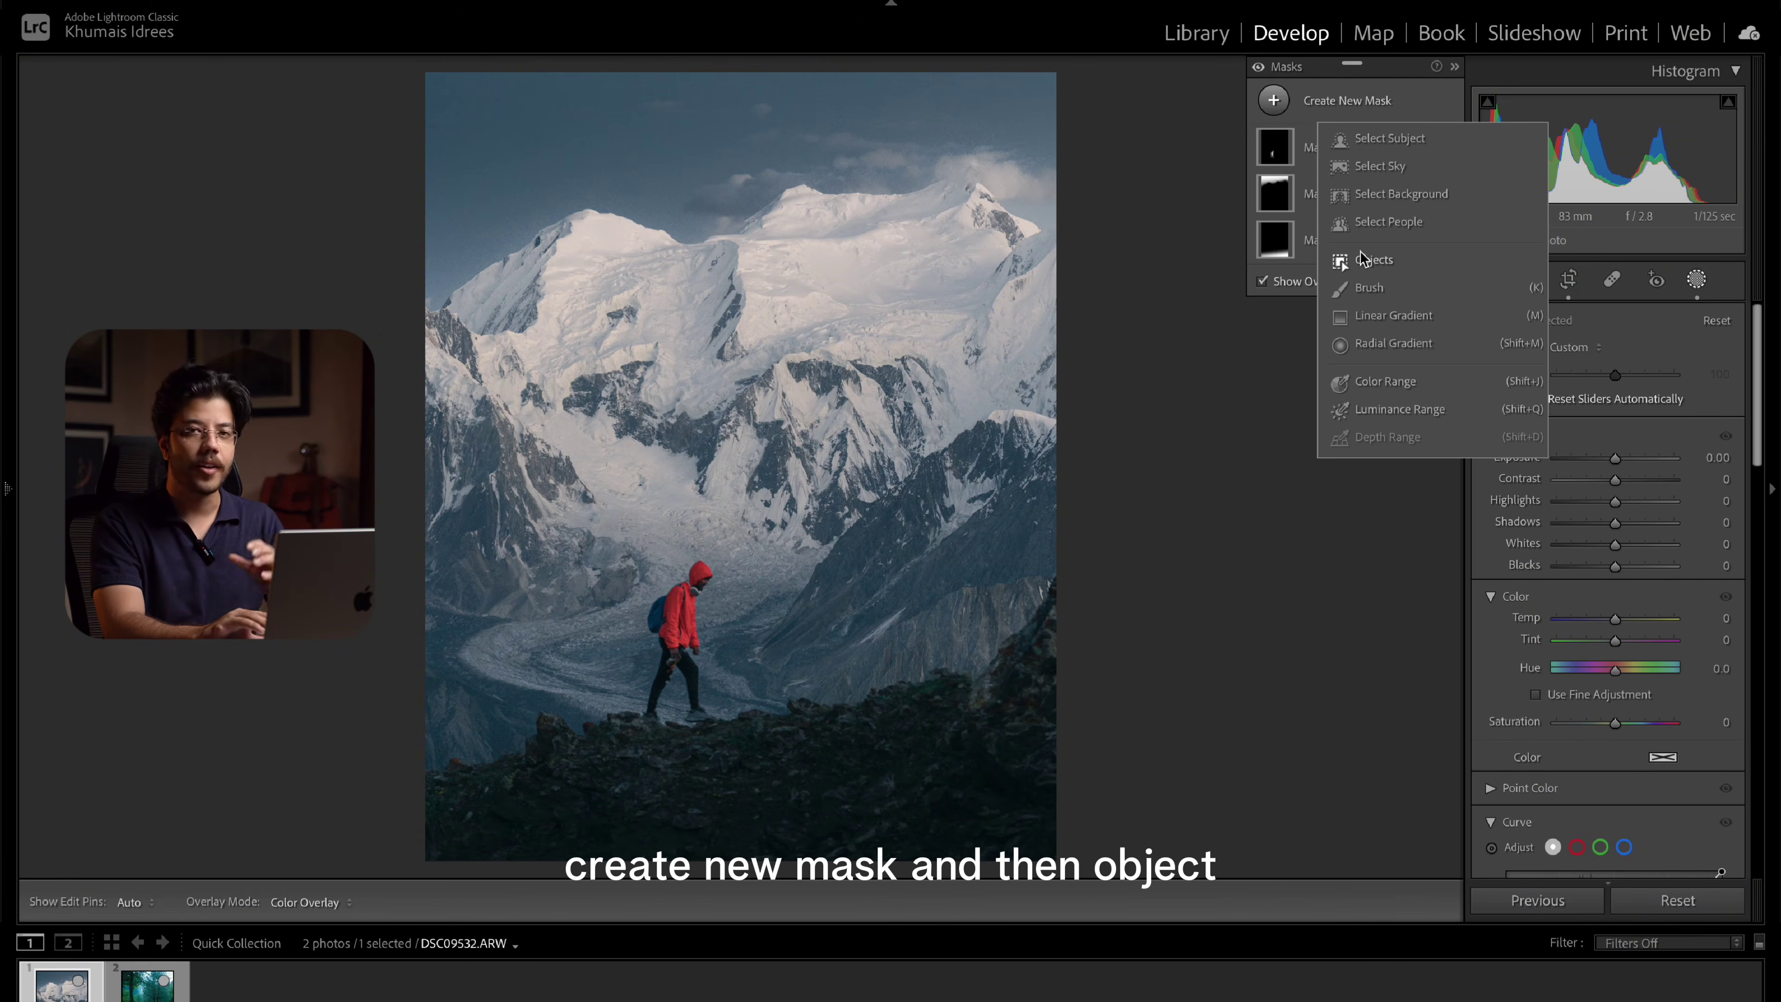
click(1361, 260)
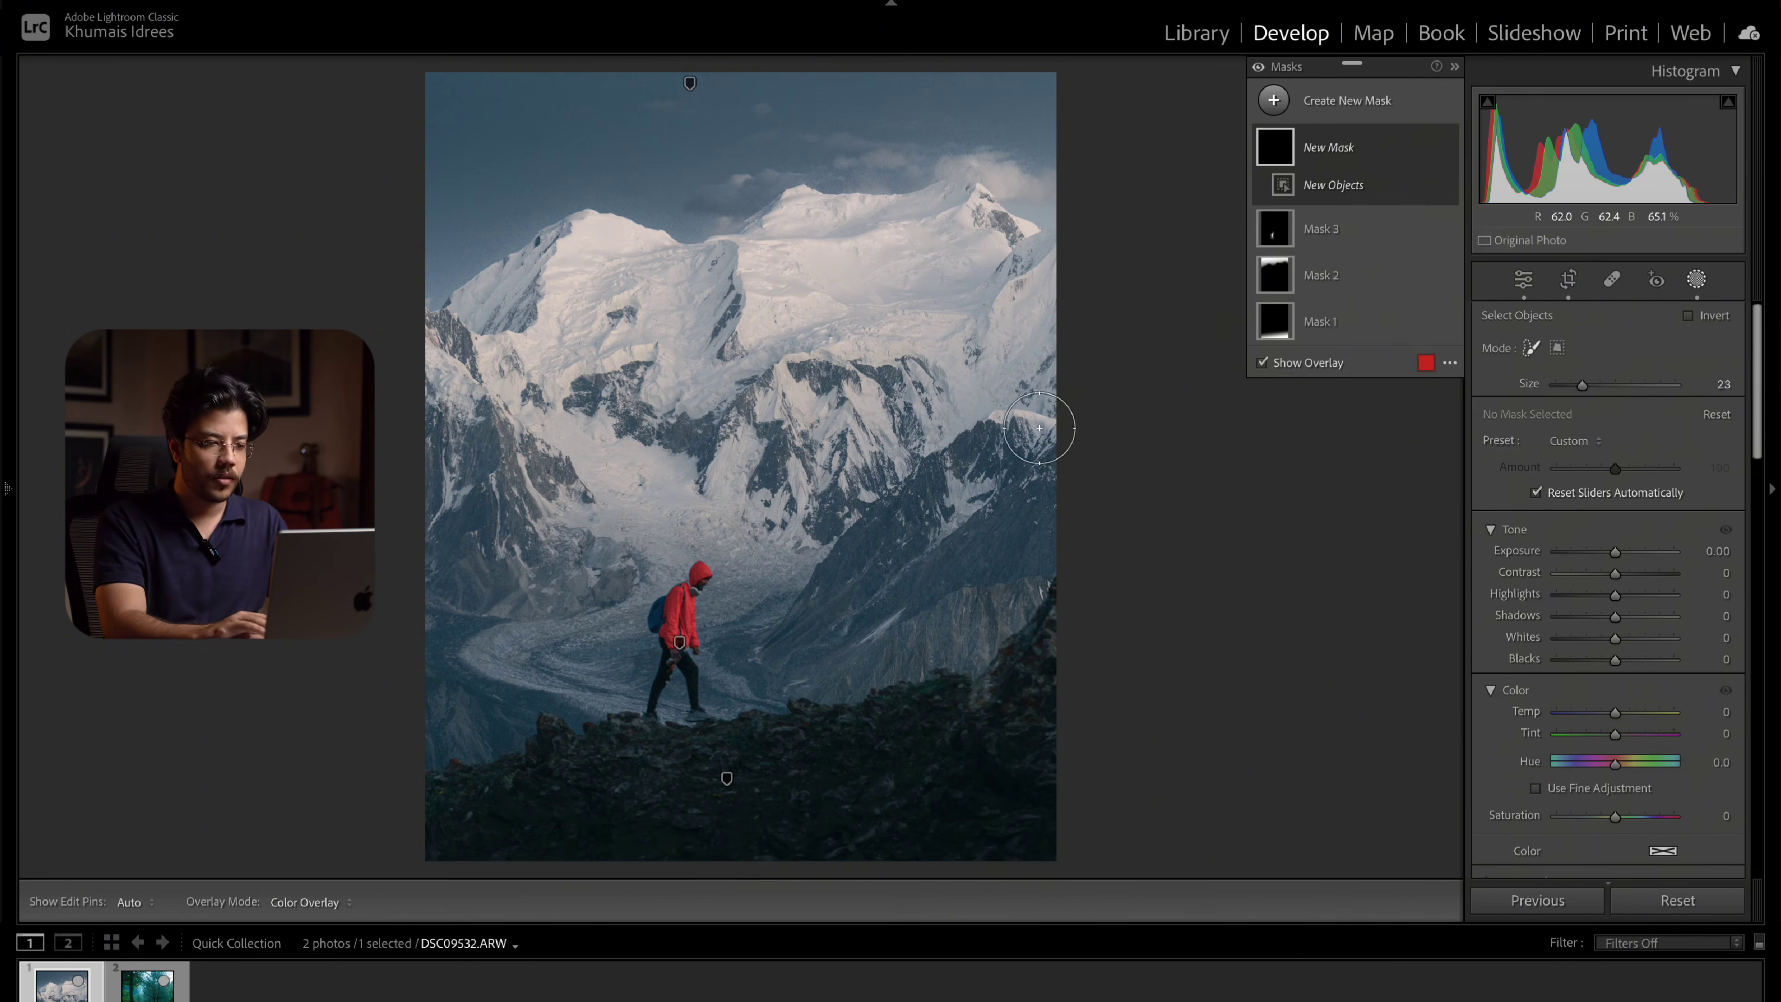
scroll(910, 598, up, 6)
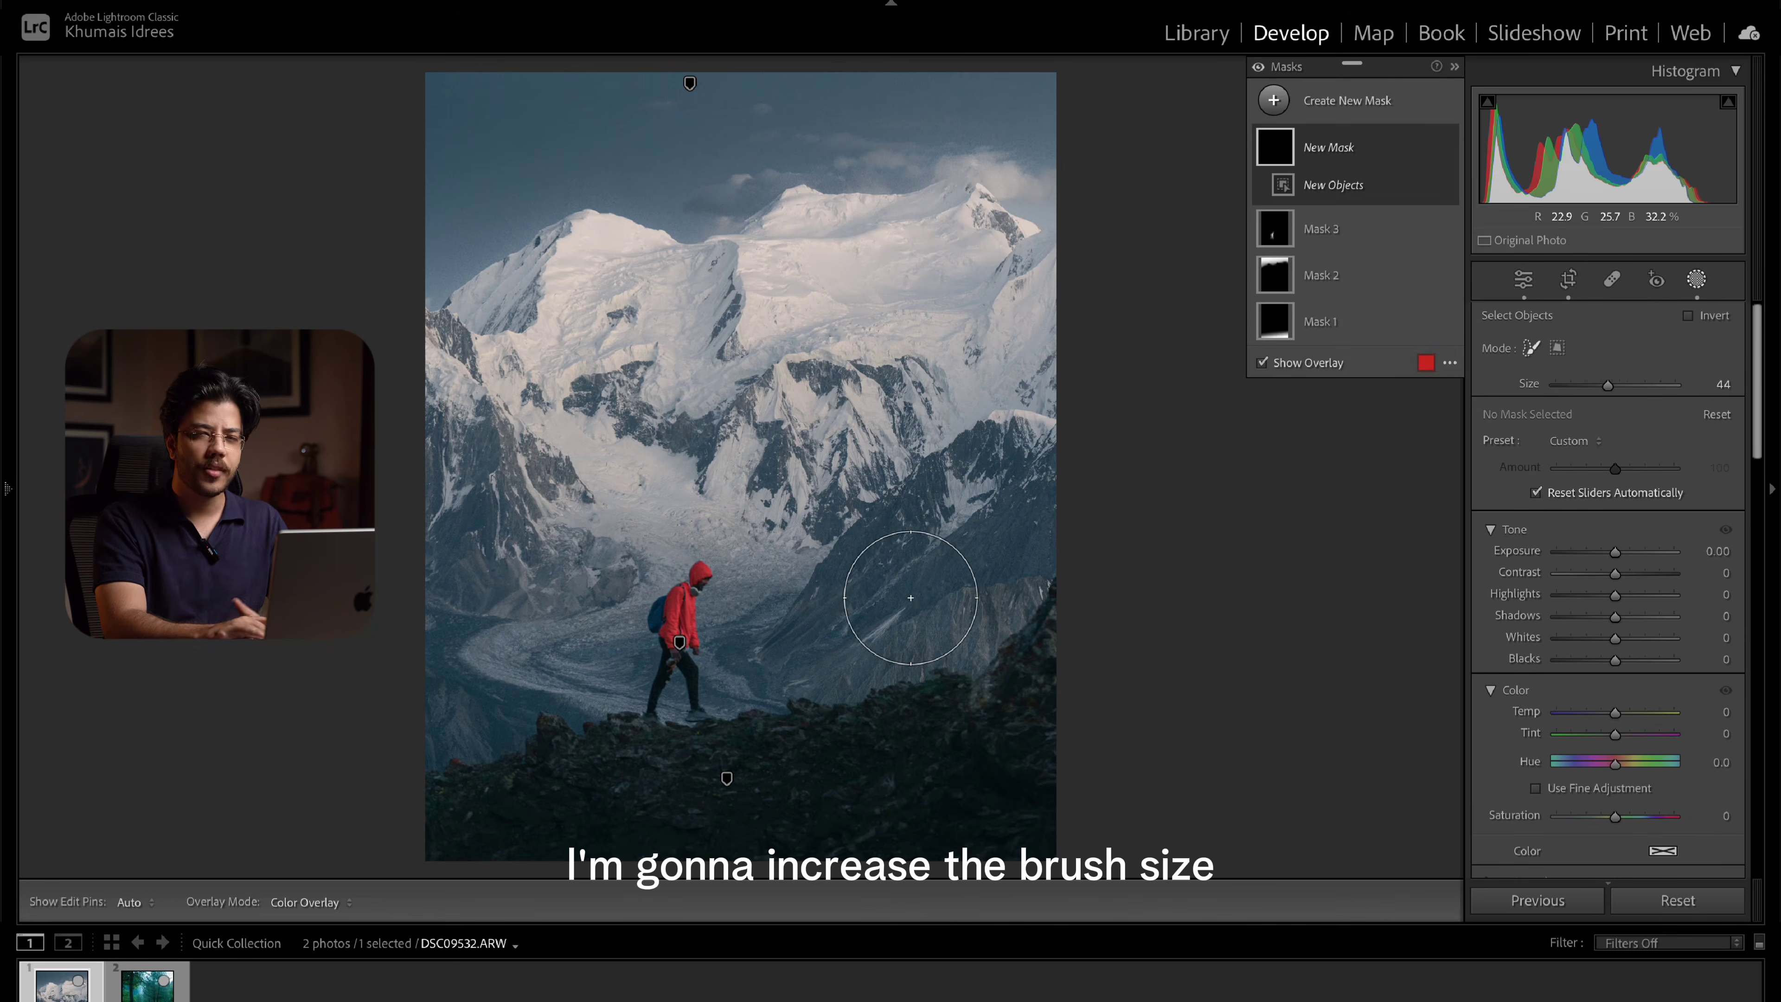
mouse_move(814, 656)
mouse_down()
mouse_move(962, 629)
mouse_move(1039, 584)
mouse_move(1023, 563)
mouse_move(858, 603)
mouse_move(882, 558)
mouse_move(954, 509)
mouse_move(1044, 498)
mouse_move(988, 488)
mouse_move(1045, 496)
mouse_up()
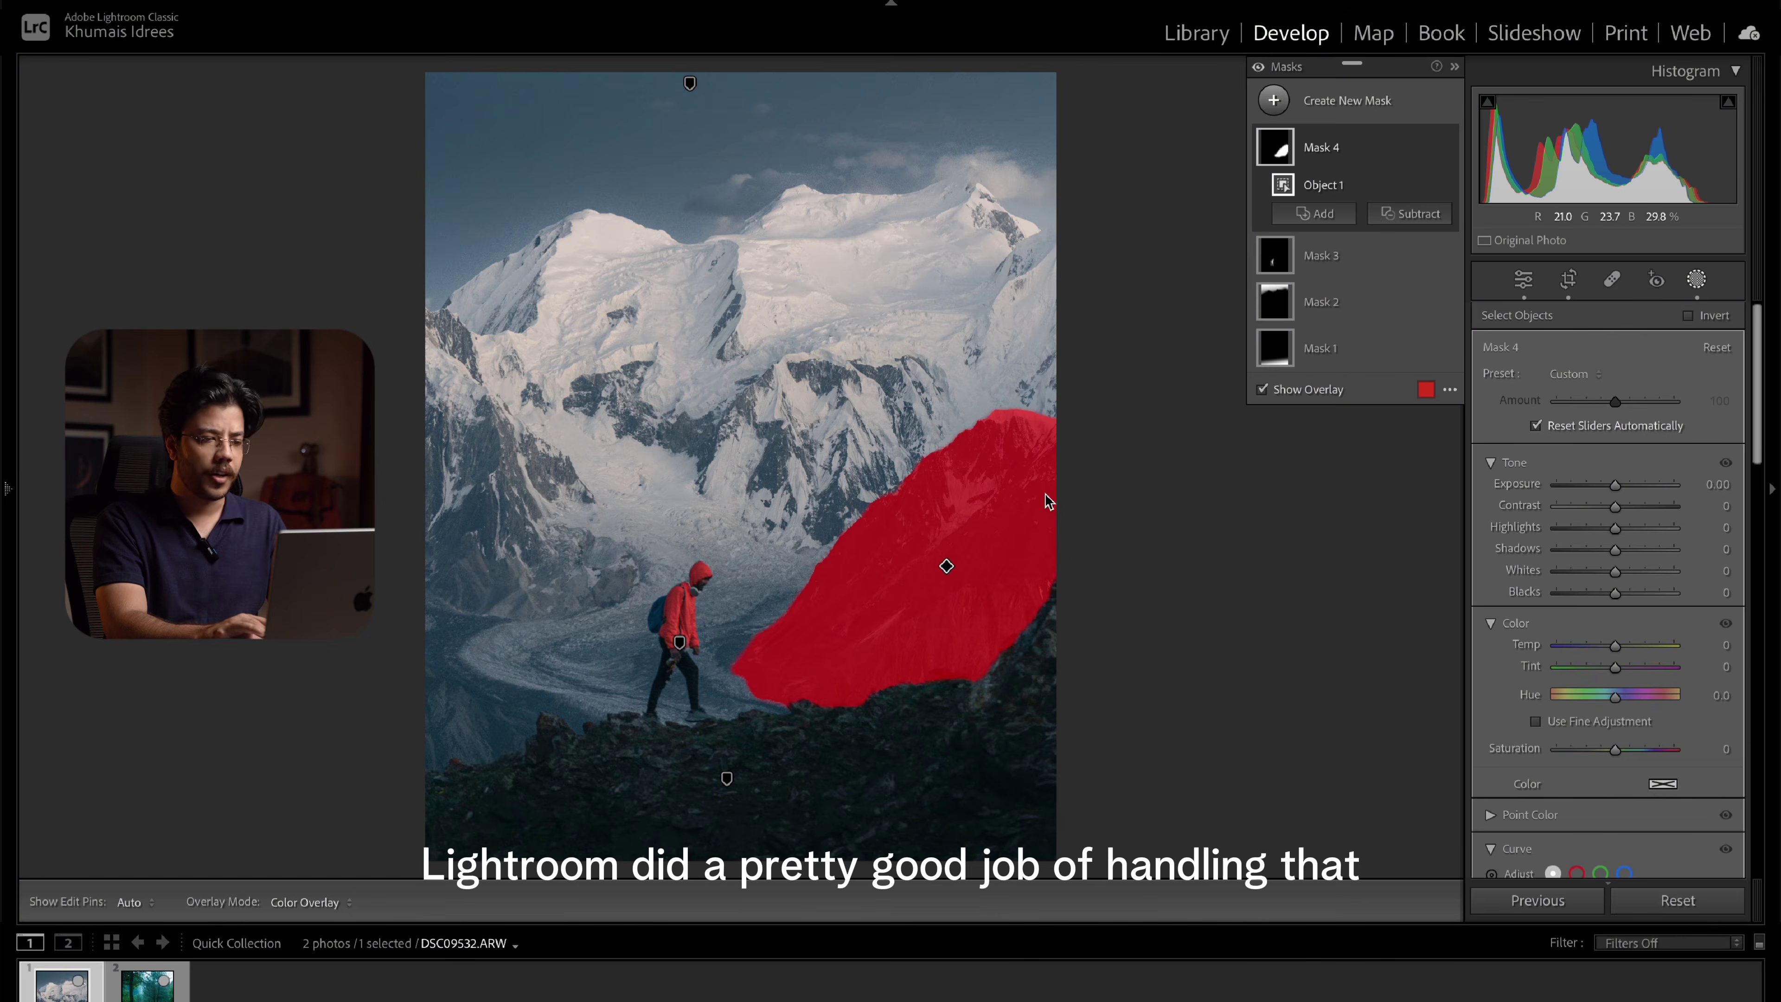
Add the mountain slope left of the hiker to the object mask and set the mask's exposure to -0.89
click(1309, 223)
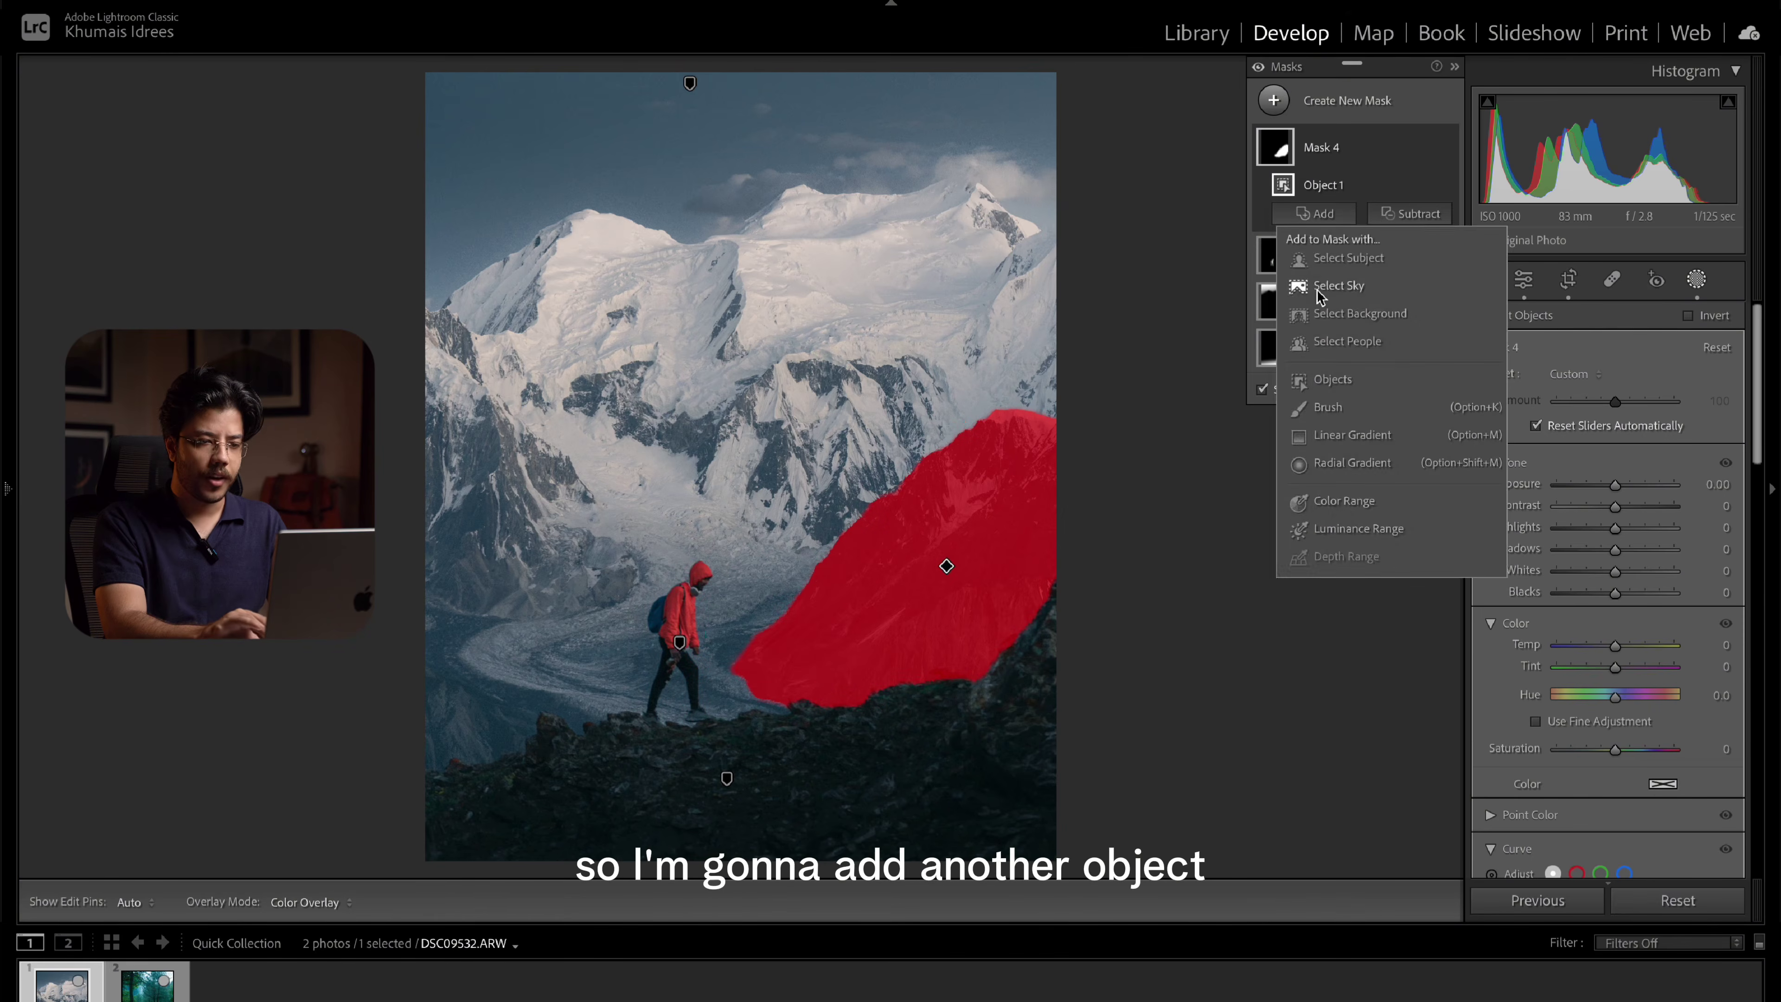
click(1322, 386)
mouse_move(449, 505)
mouse_down()
mouse_move(477, 449)
mouse_move(518, 520)
mouse_move(571, 551)
mouse_move(429, 616)
mouse_move(425, 675)
mouse_move(549, 732)
mouse_move(431, 747)
mouse_up()
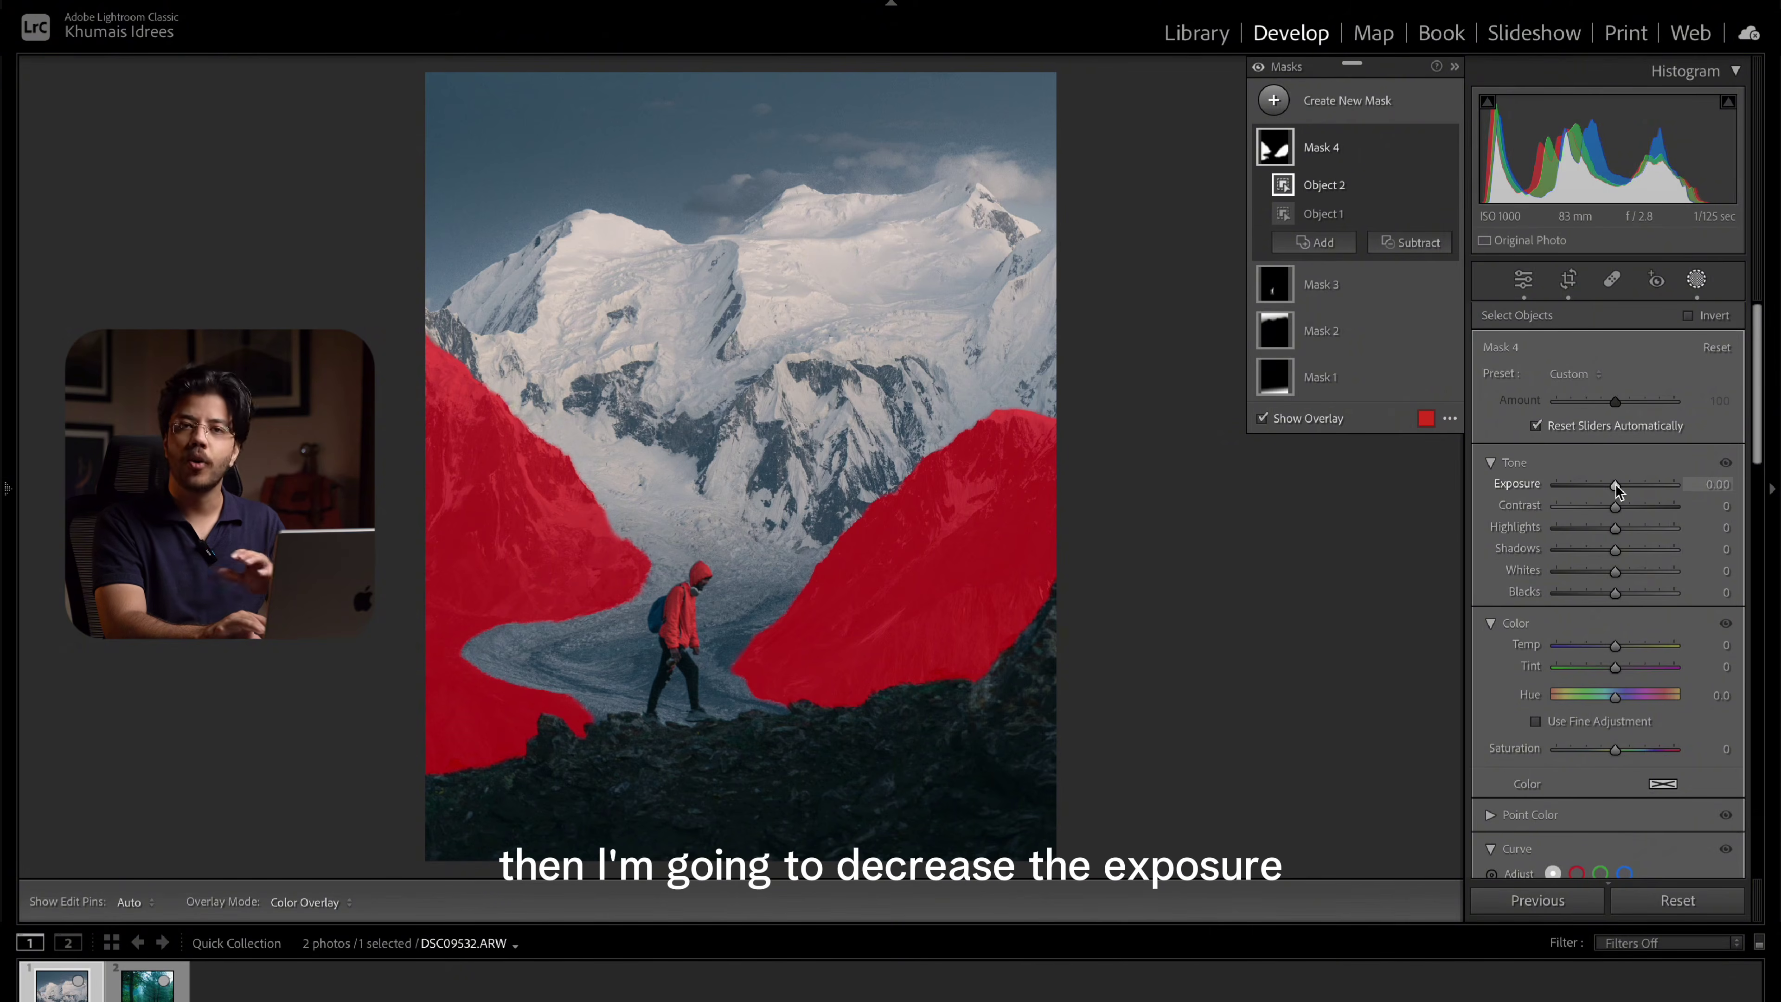
drag(1616, 484, 1602, 485)
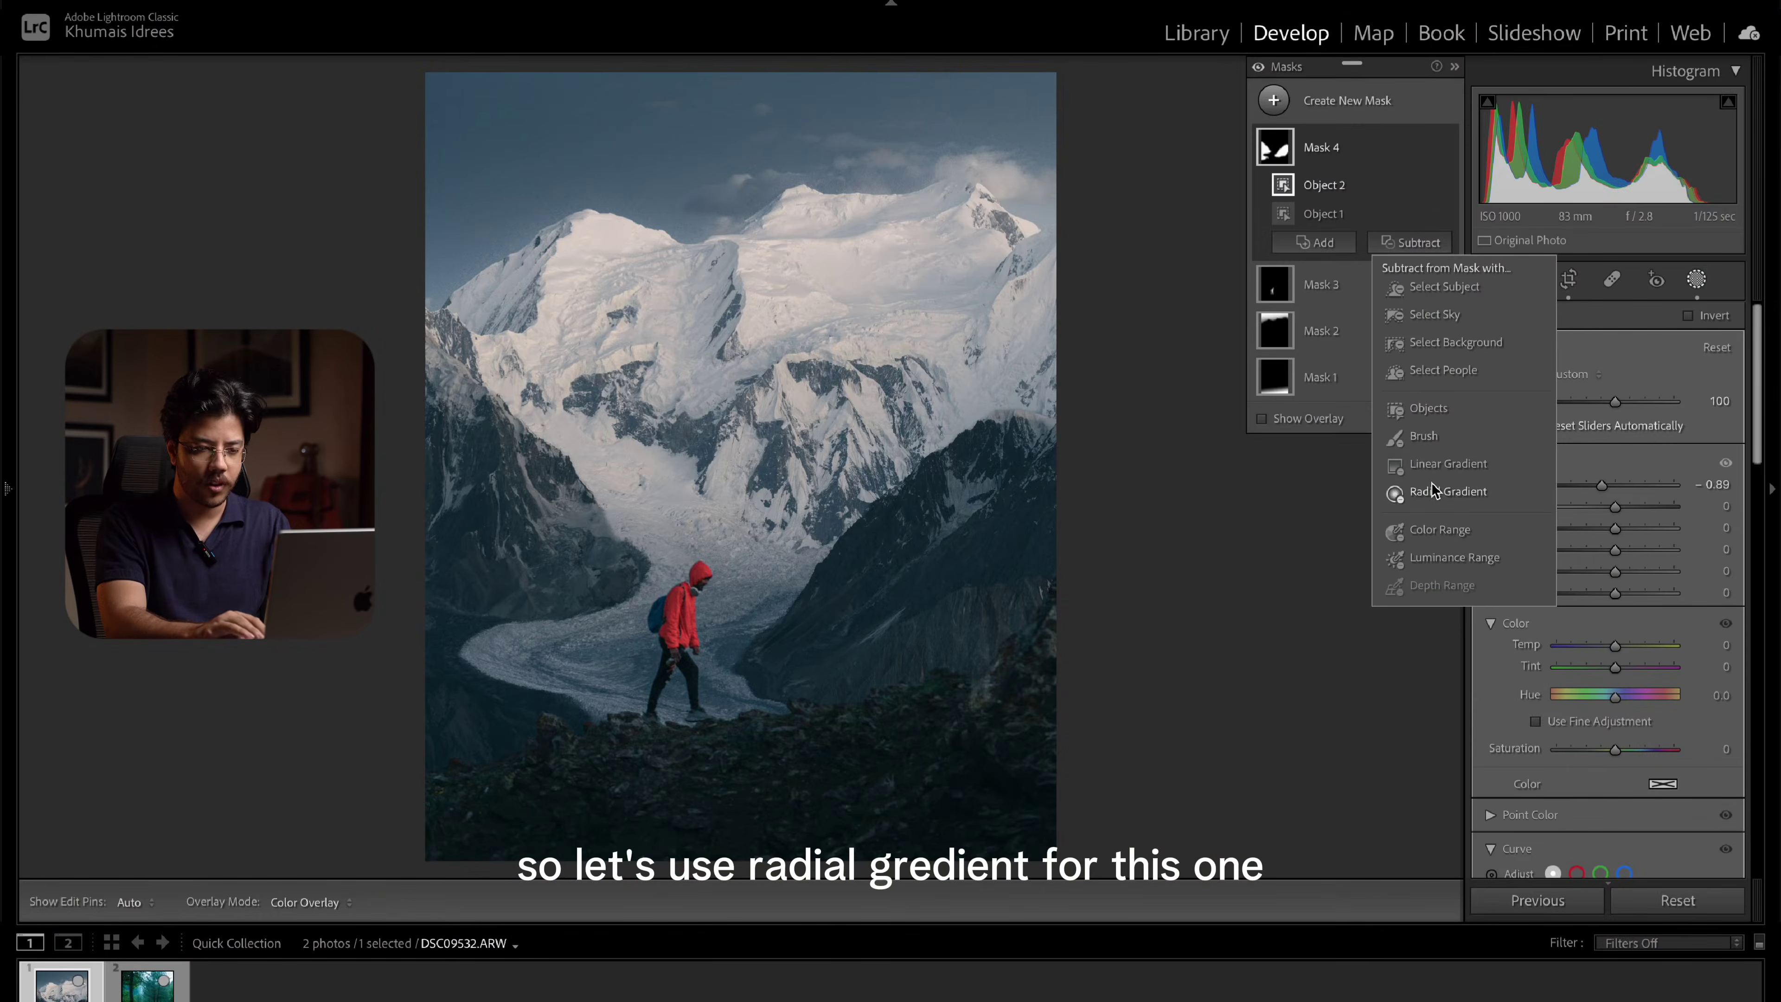
Subtract a tilted radial gradient from the object mask to soften the inner edge of the left slope
click(1434, 495)
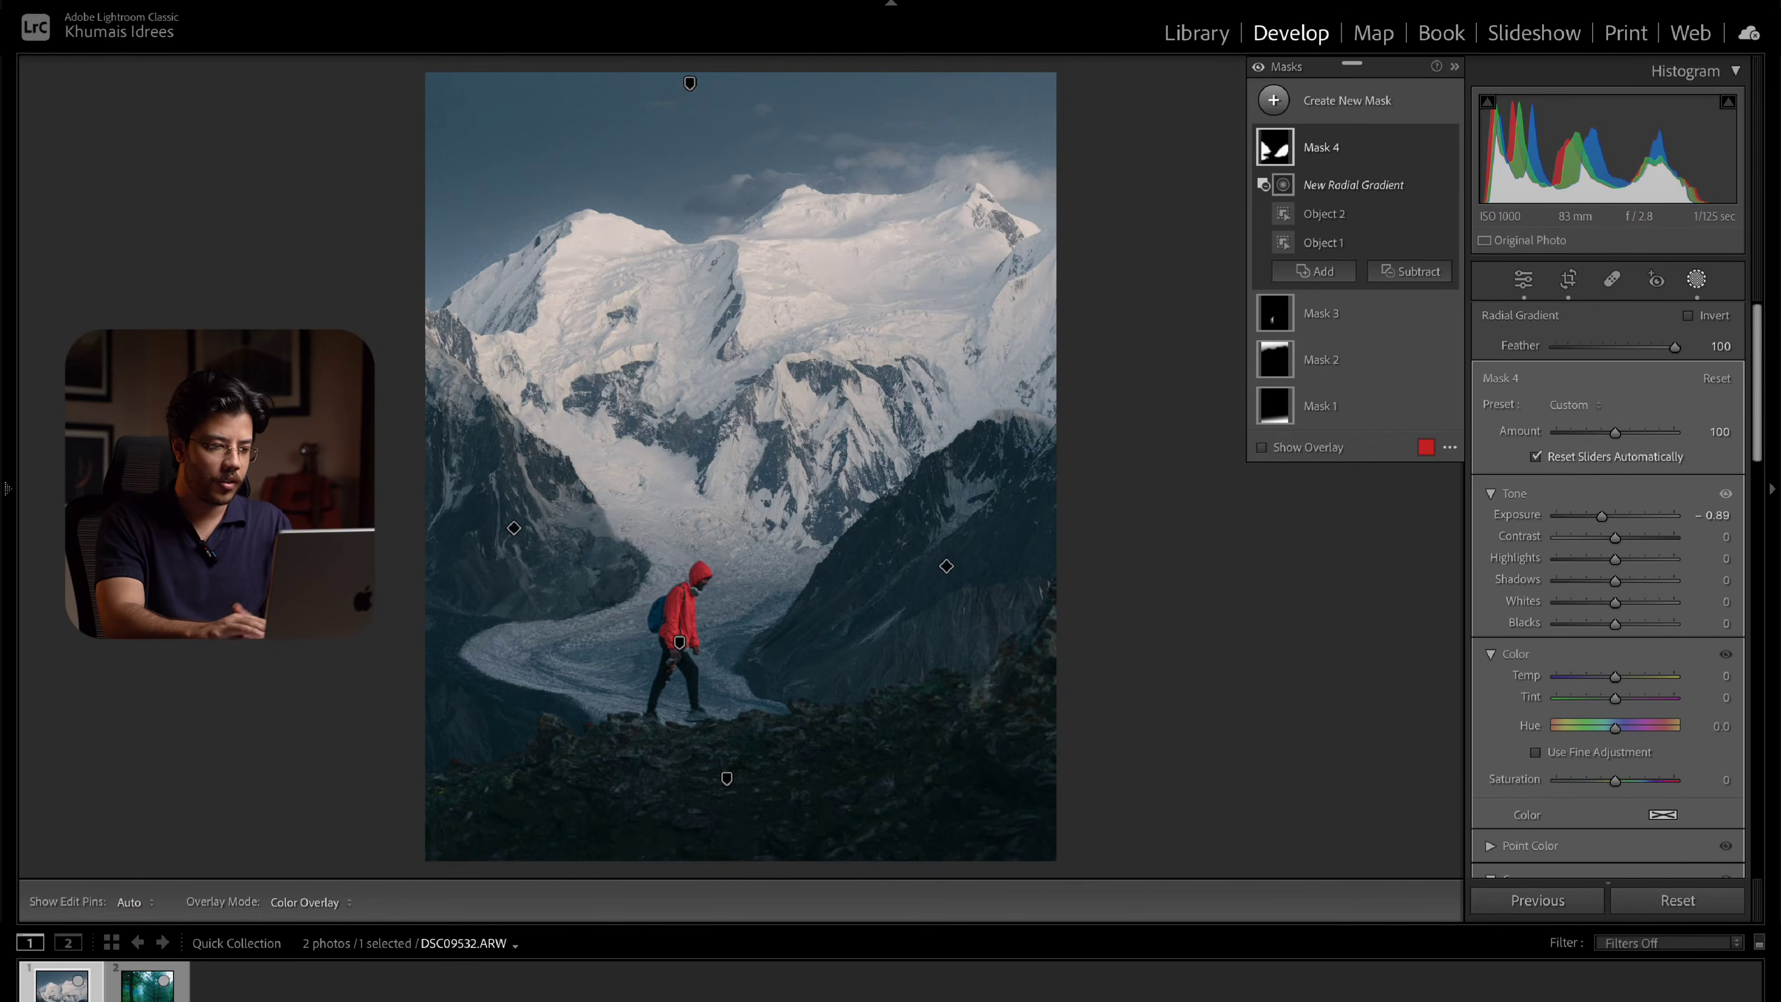
drag(587, 432, 722, 650)
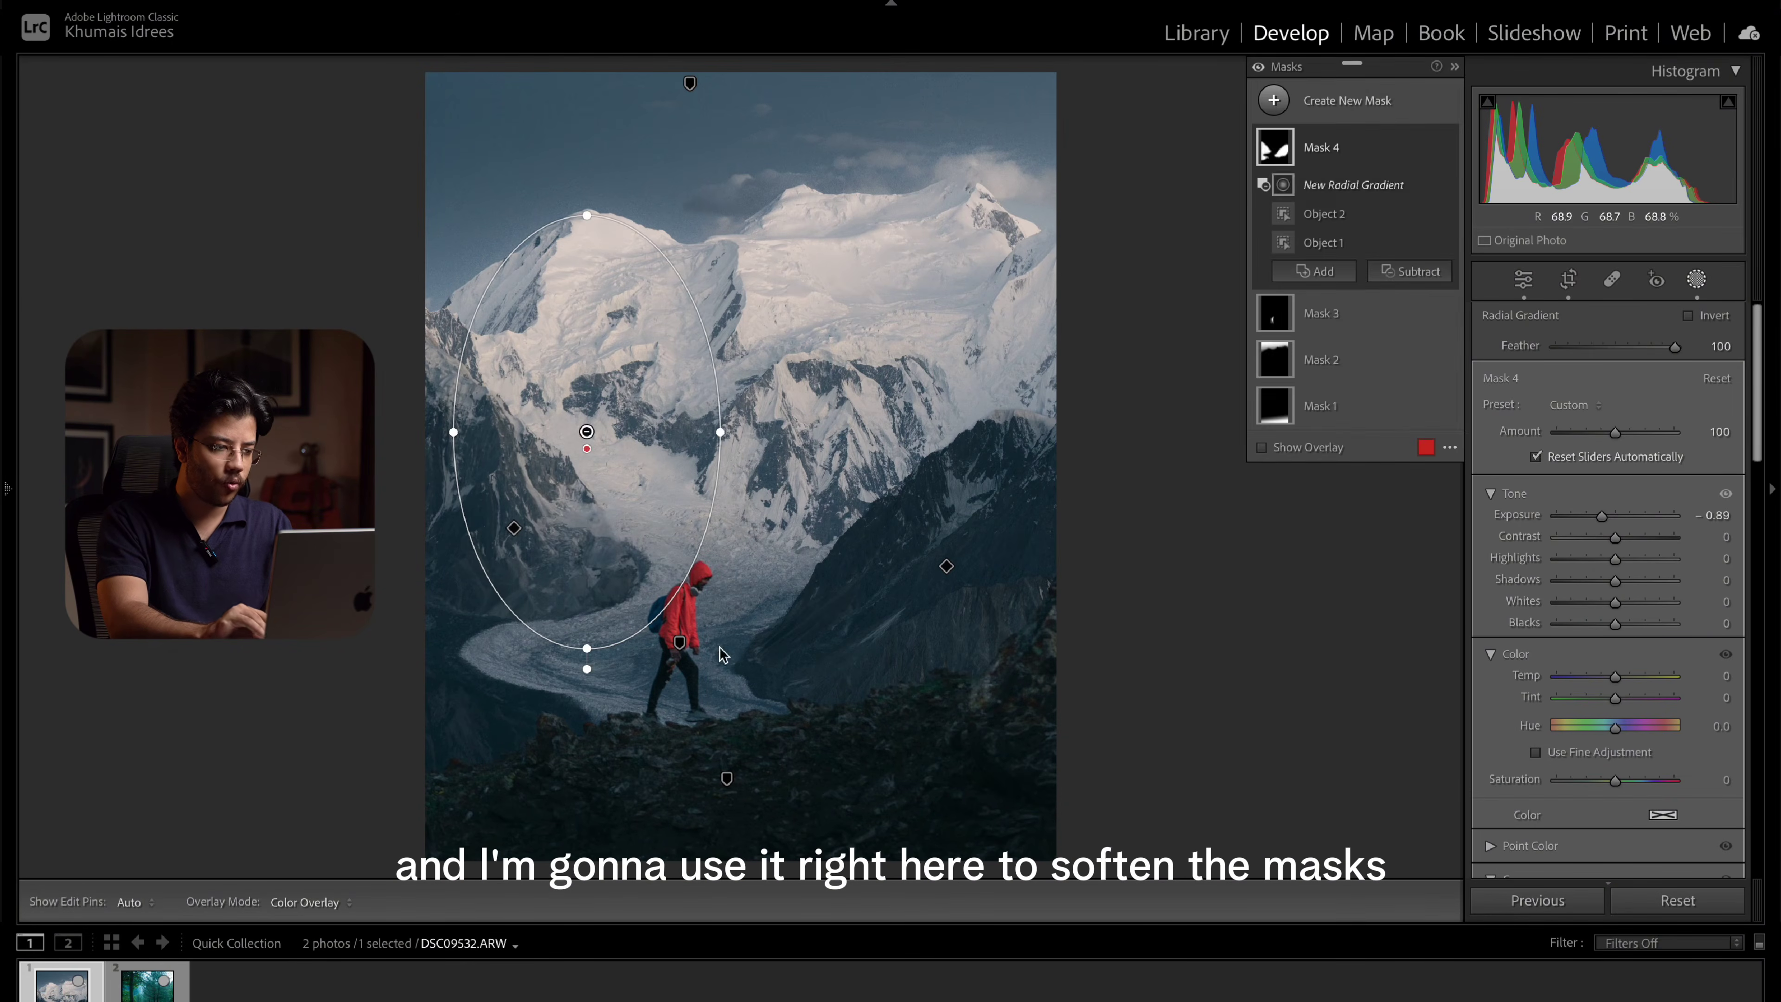
drag(701, 565, 732, 536)
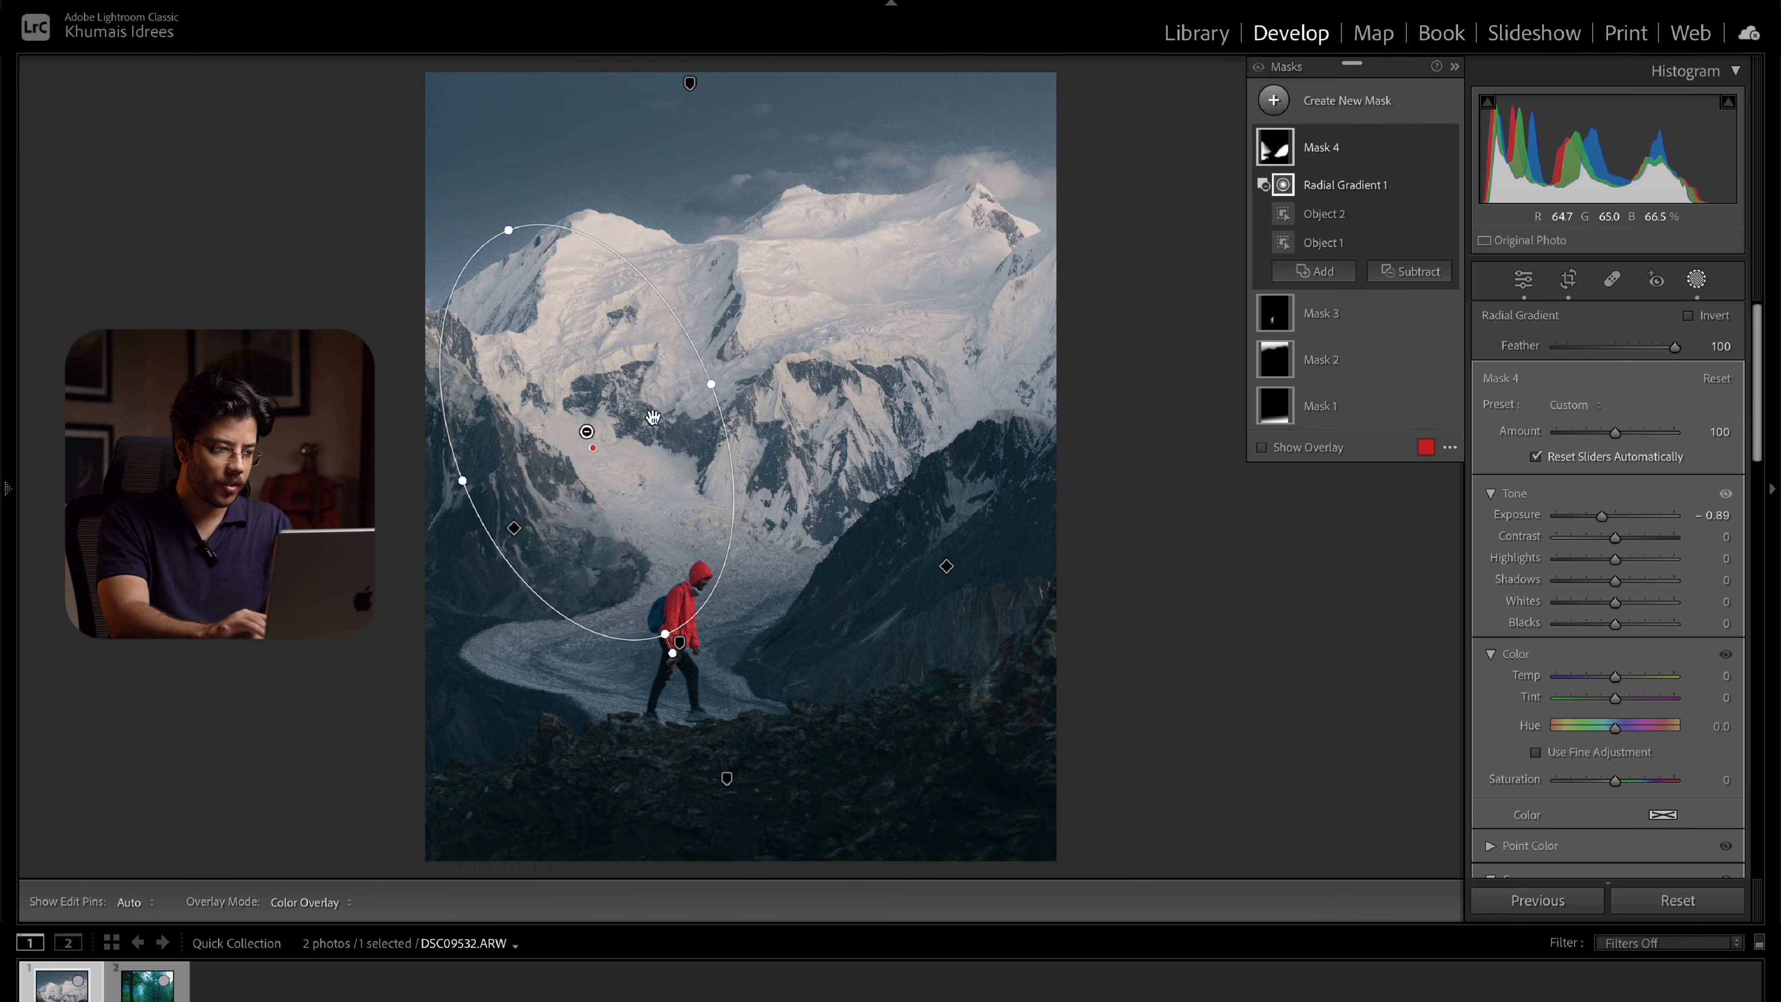
drag(587, 433, 589, 435)
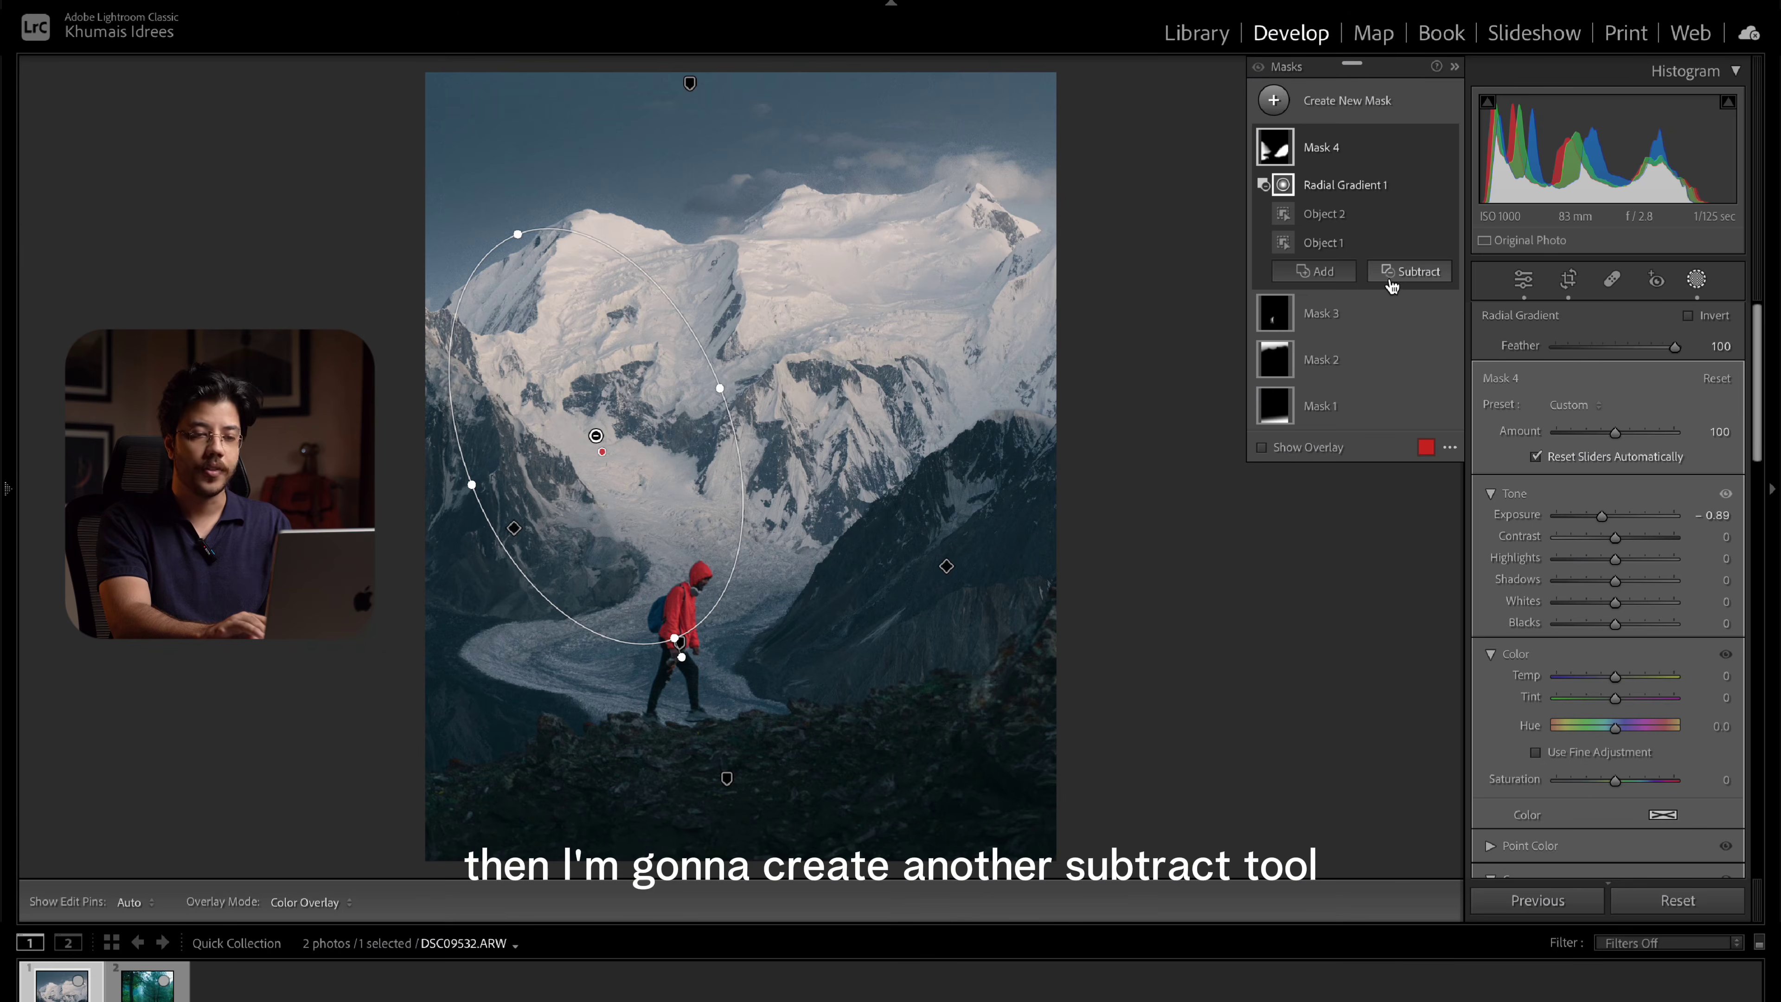
Subtract soft brush strokes at sizes 20 and 12 with feather 75 from the side-slope mask over its harsh edges and the glacier
click(1381, 285)
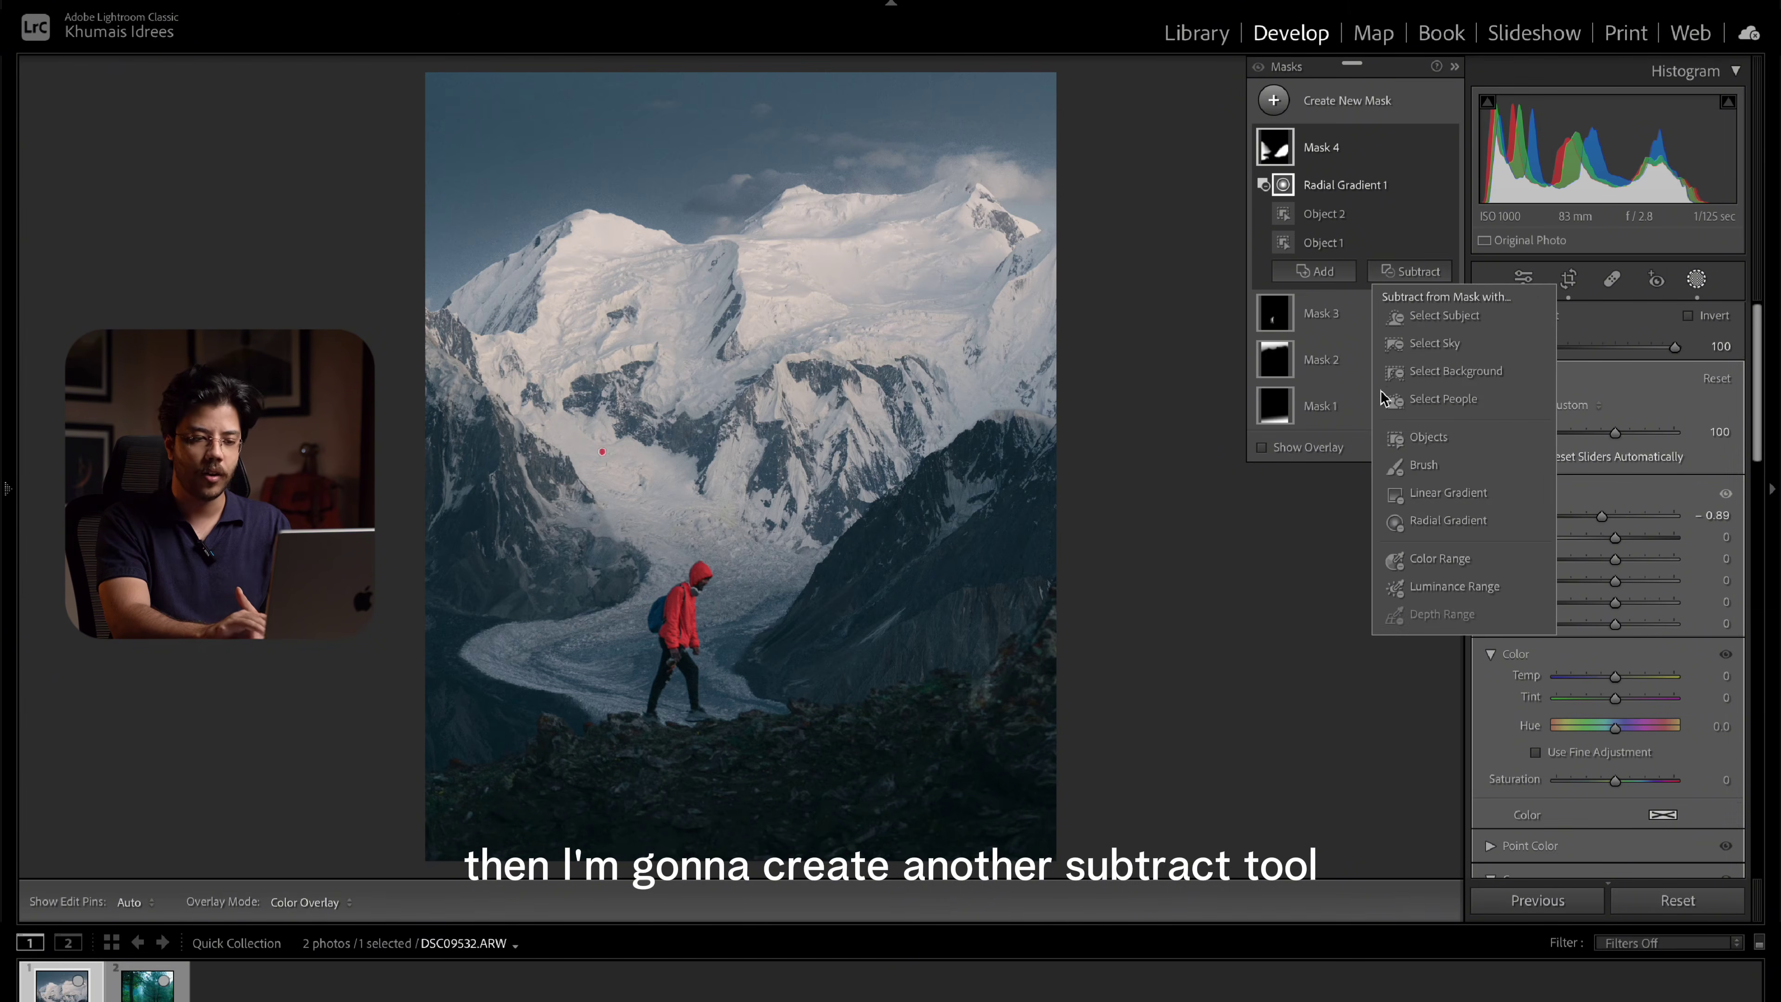
click(1406, 475)
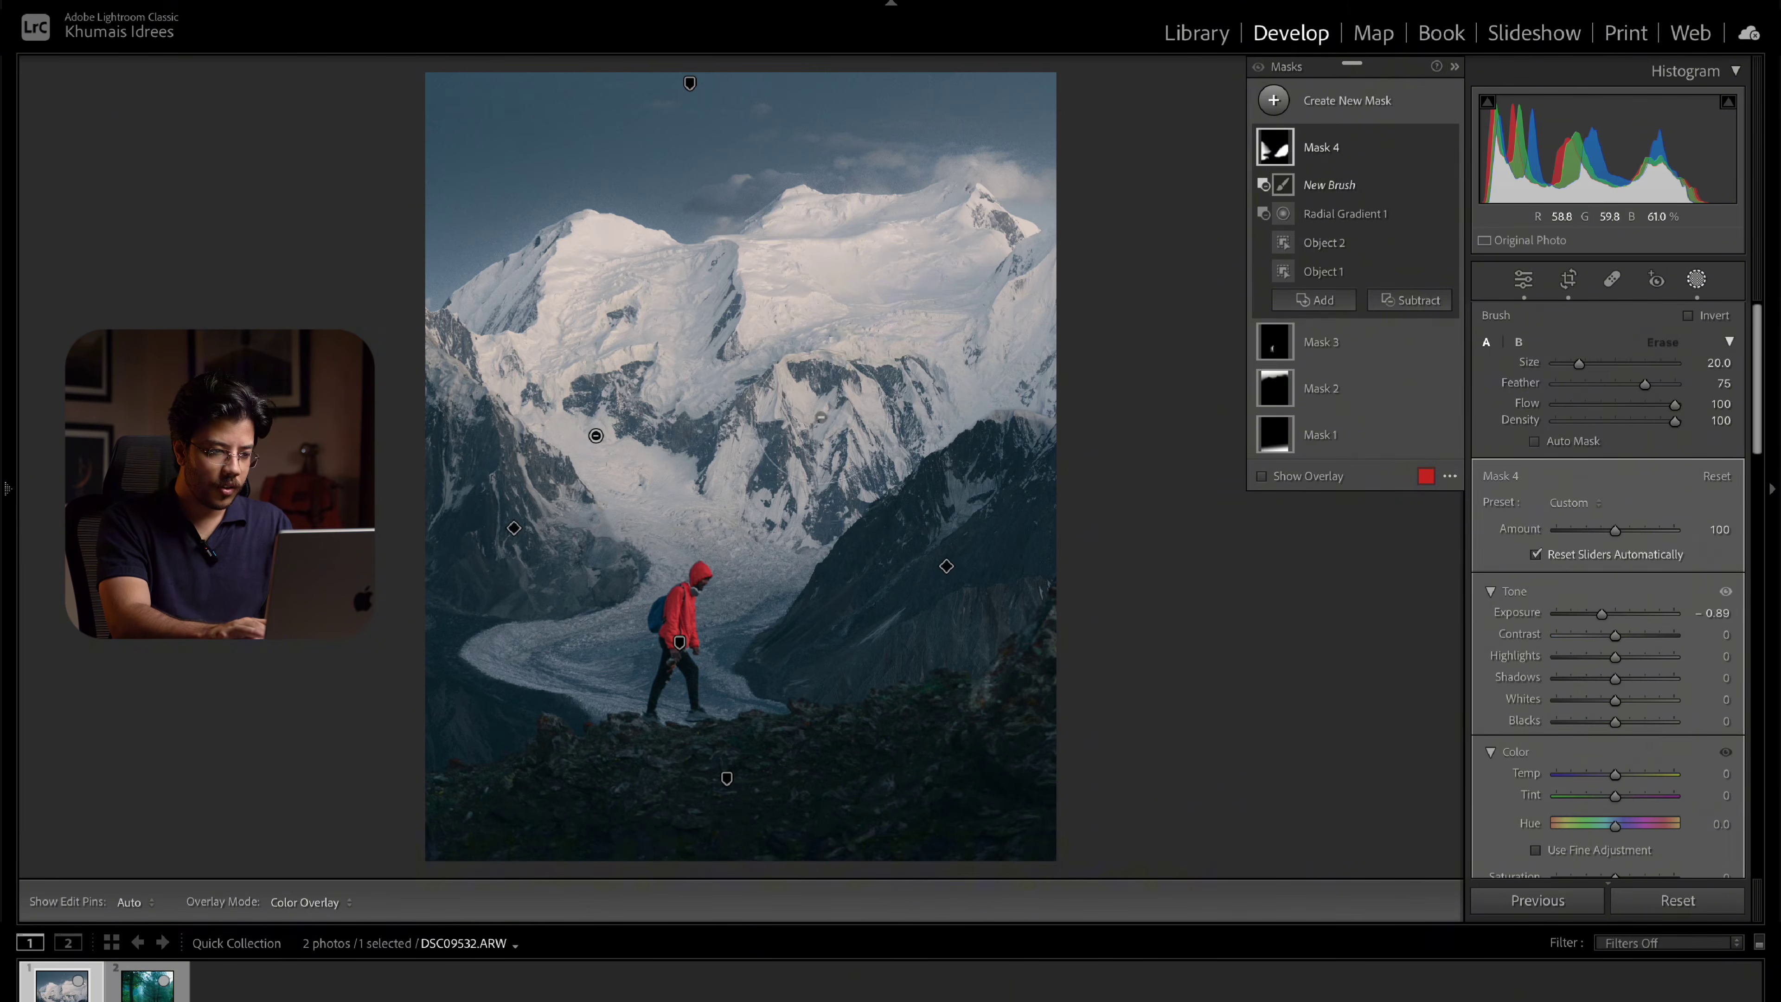
key(h)
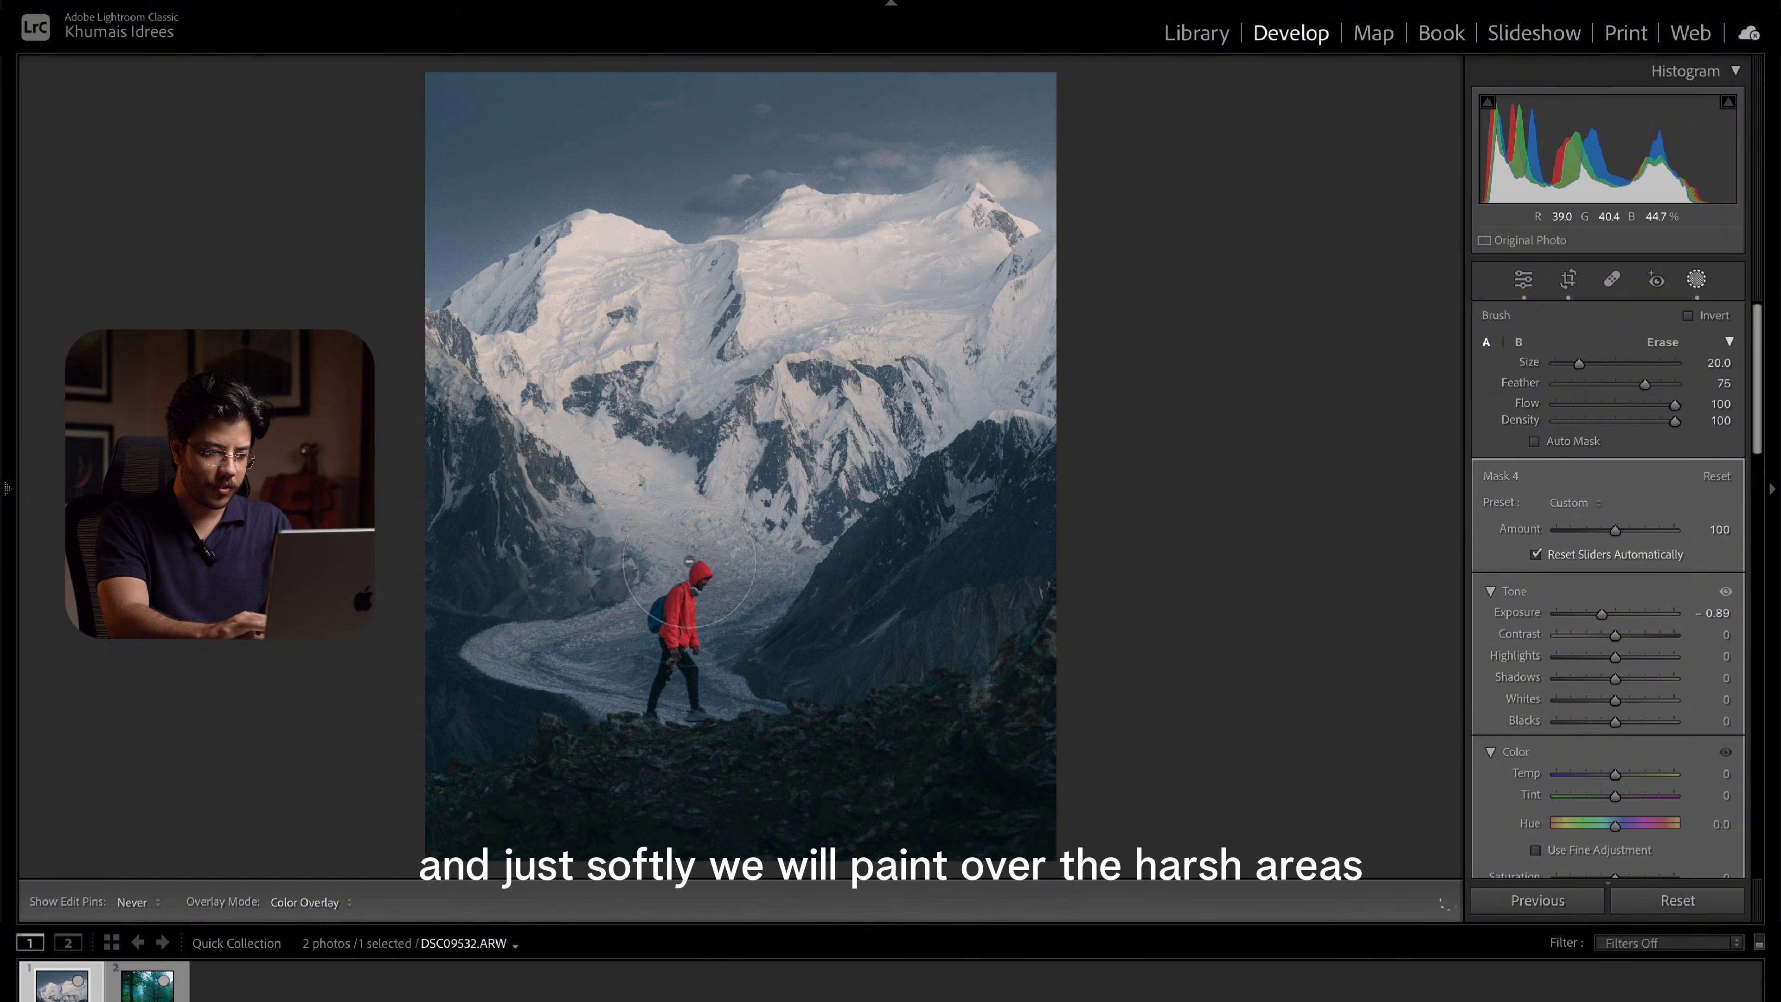
key(h)
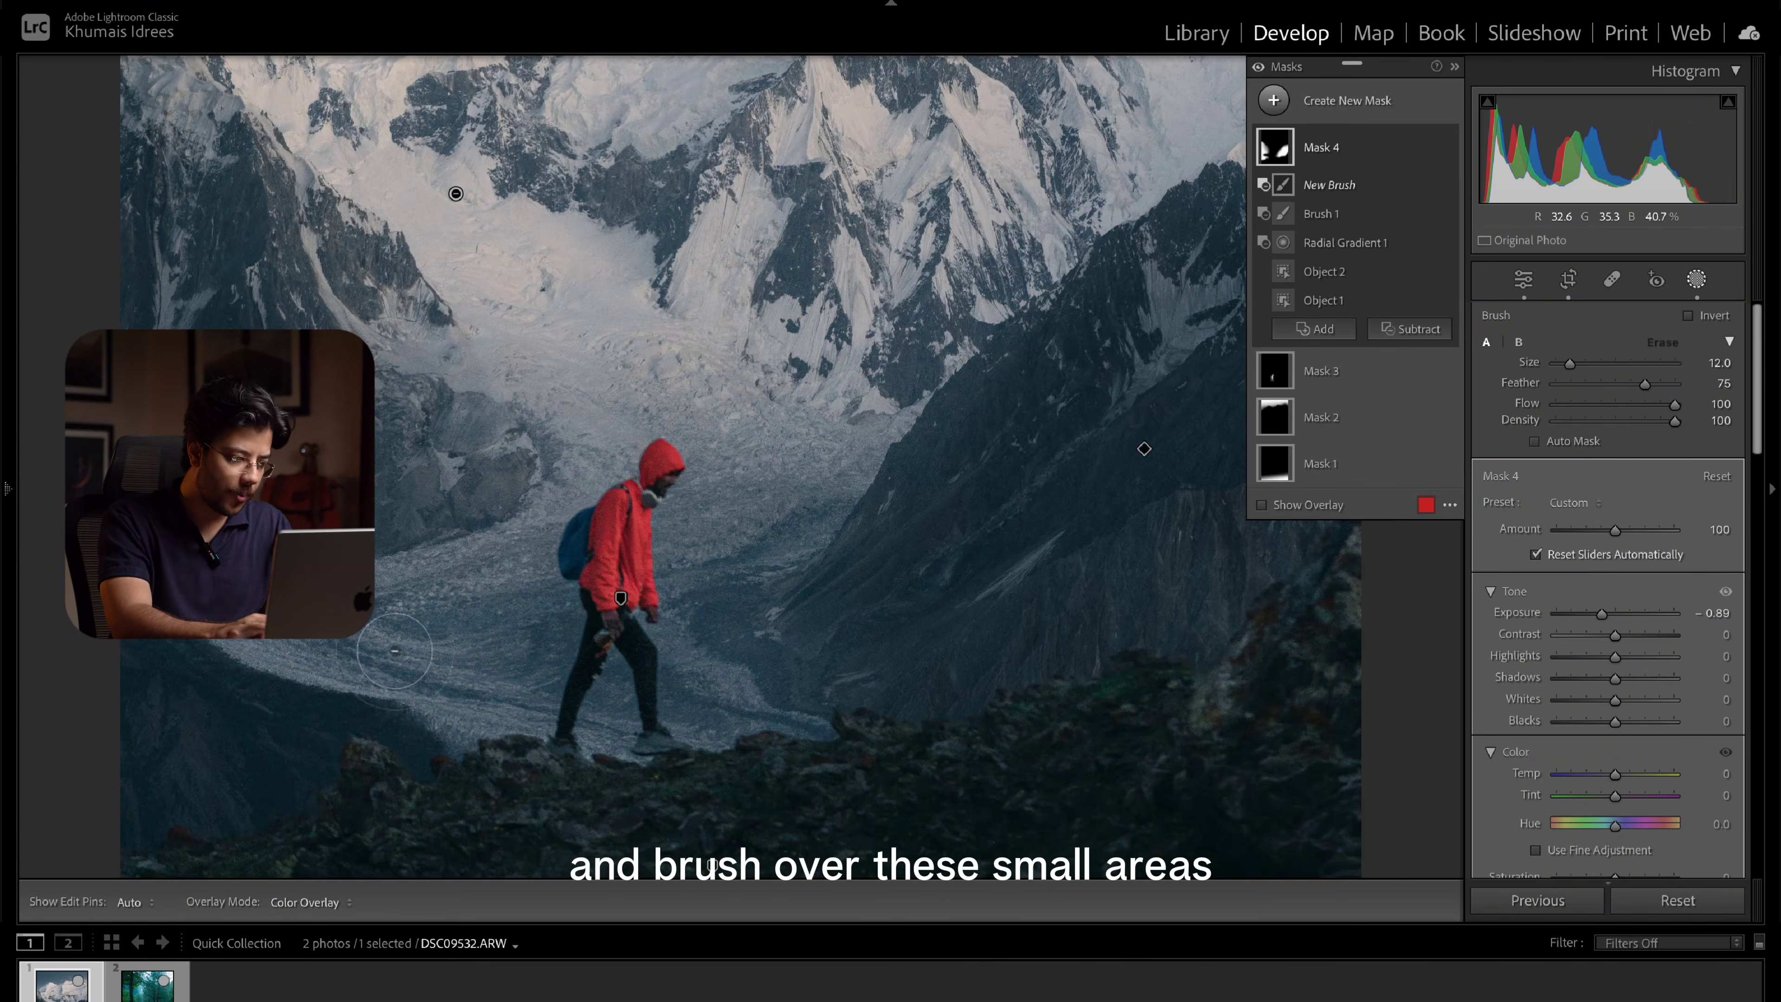
key(h)
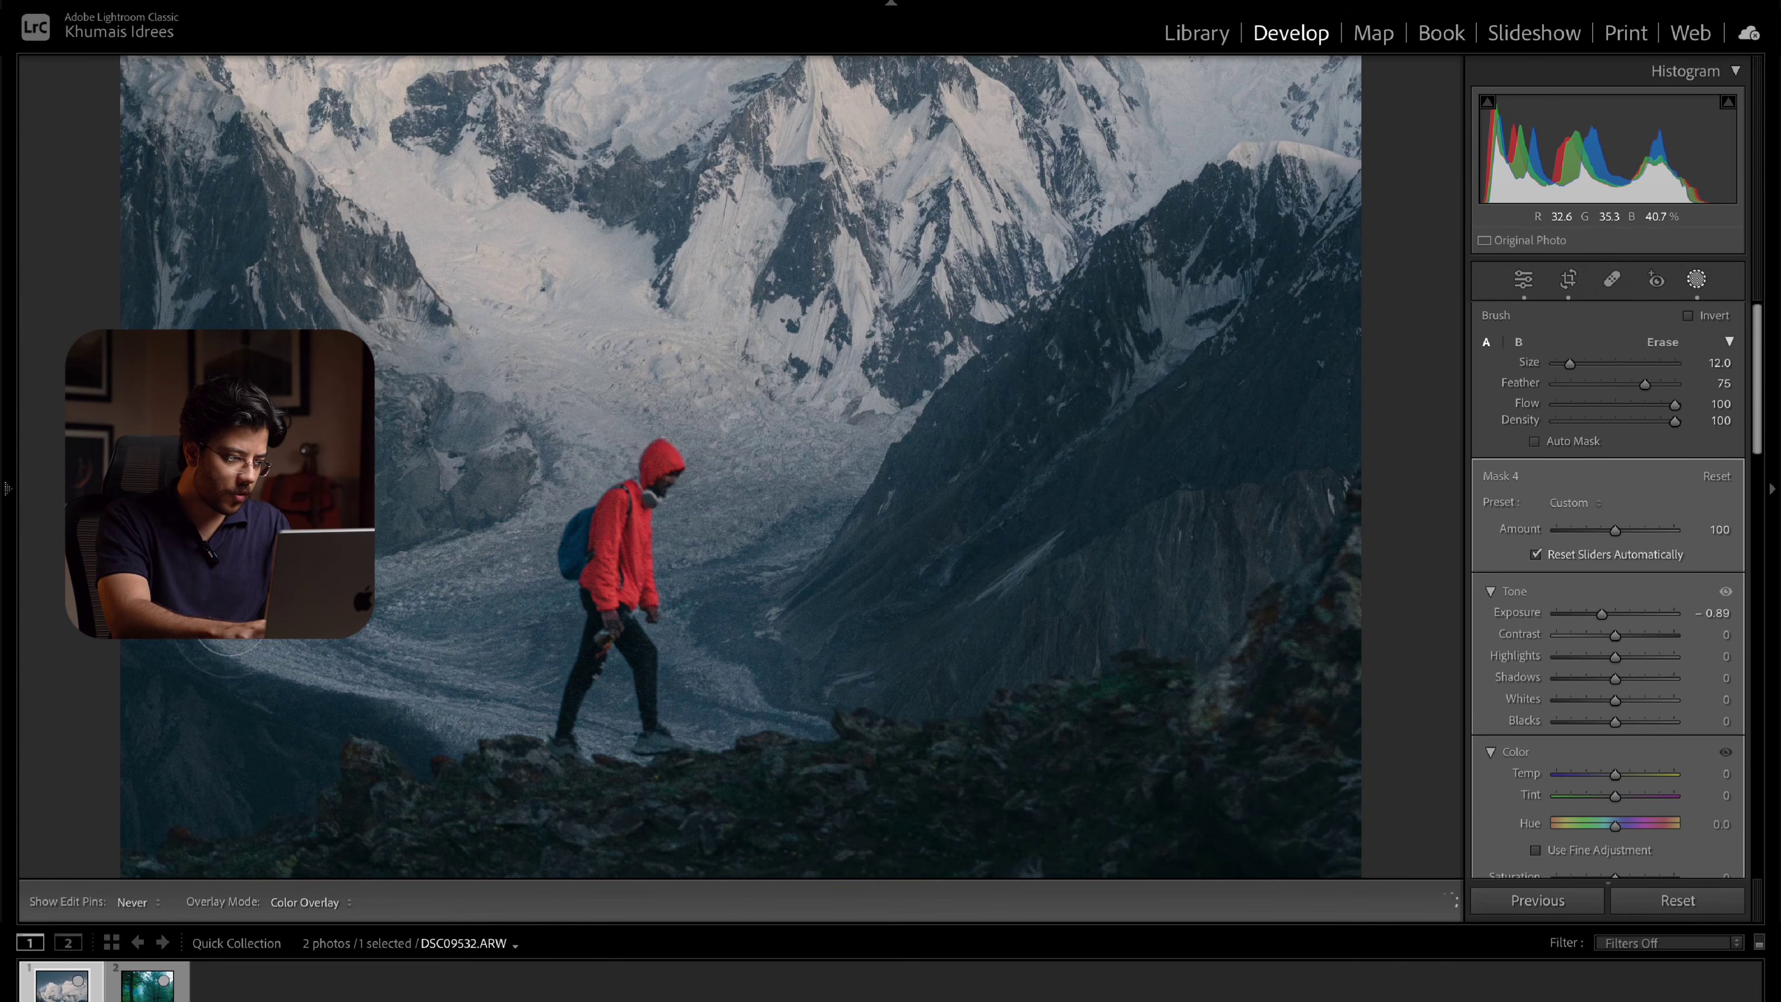
key(h)
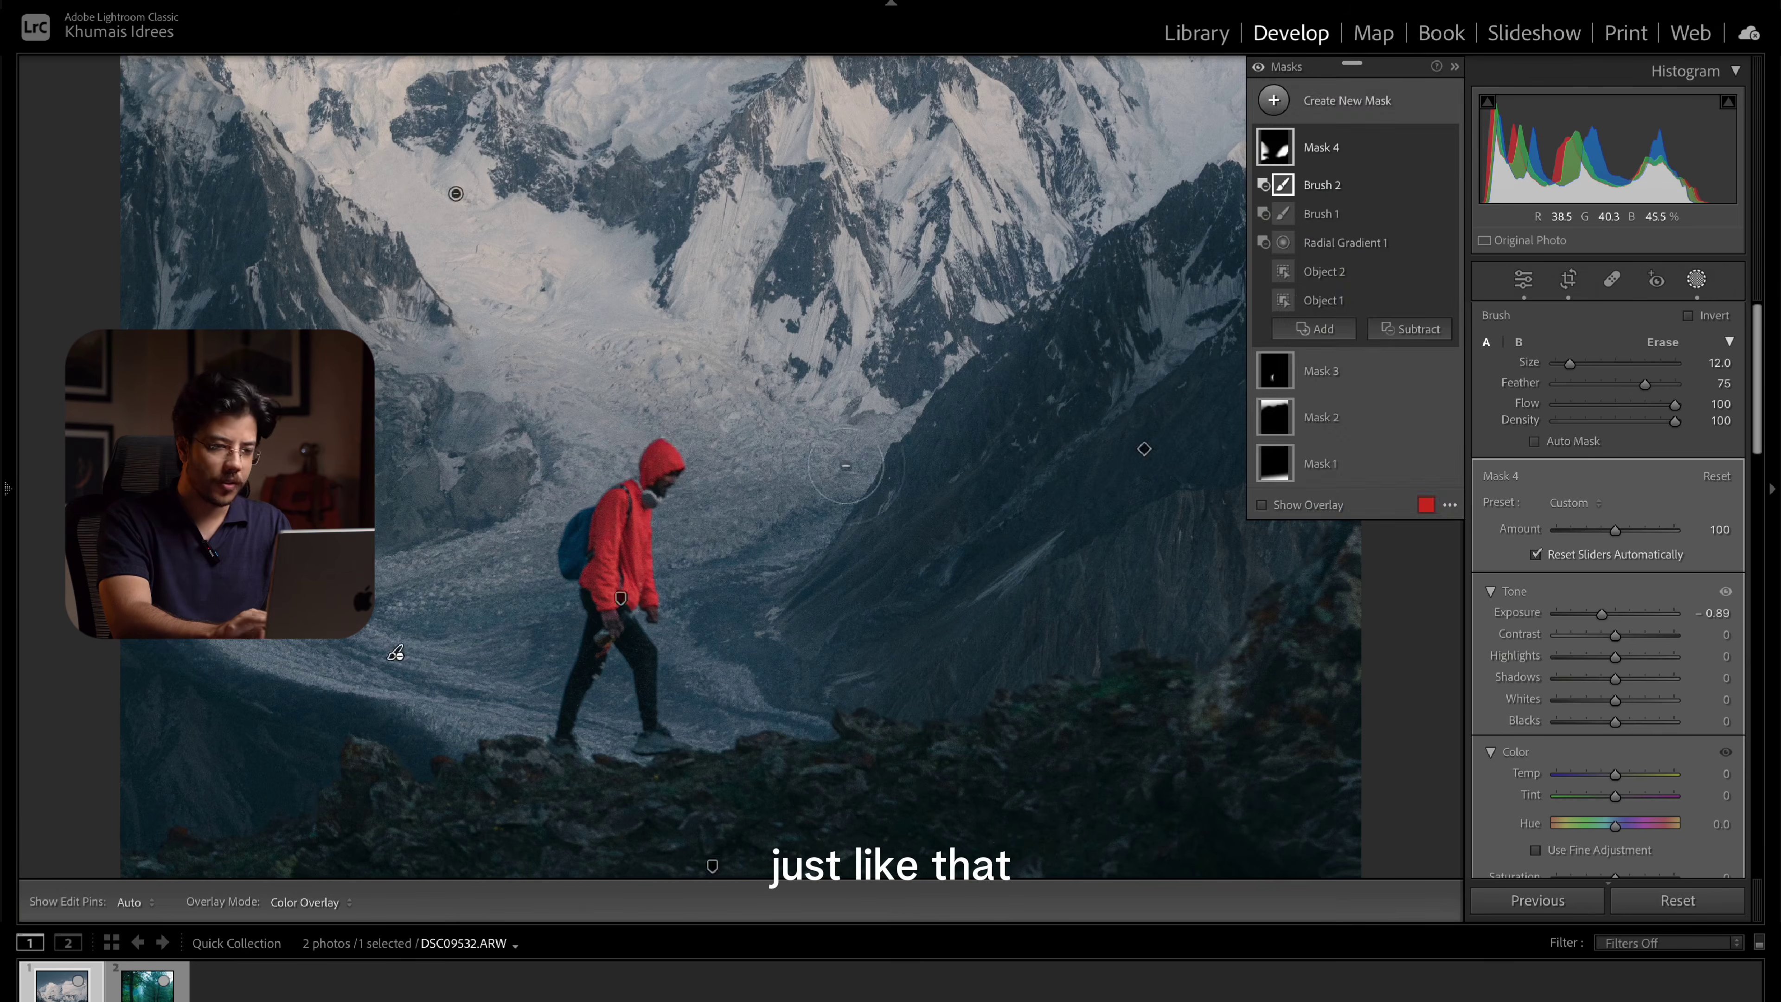
Compare the whole photo with the side-slope mask hidden and shown
click(1698, 279)
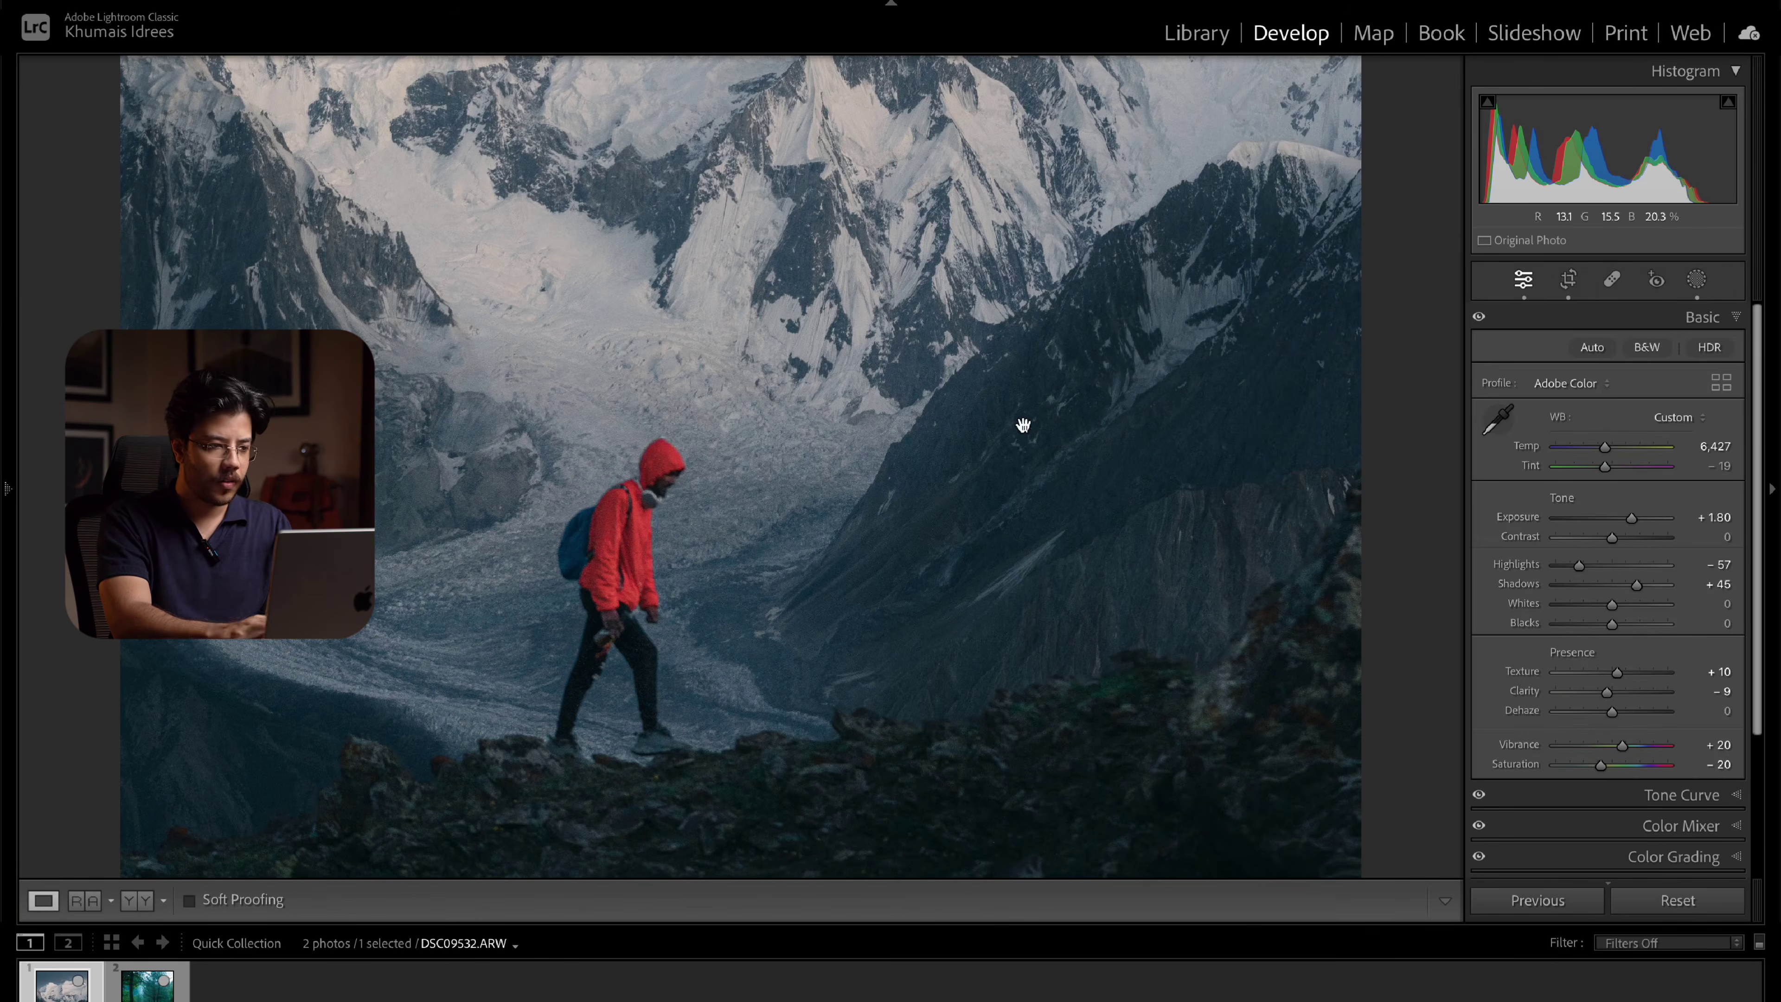
click(1023, 426)
click(1697, 281)
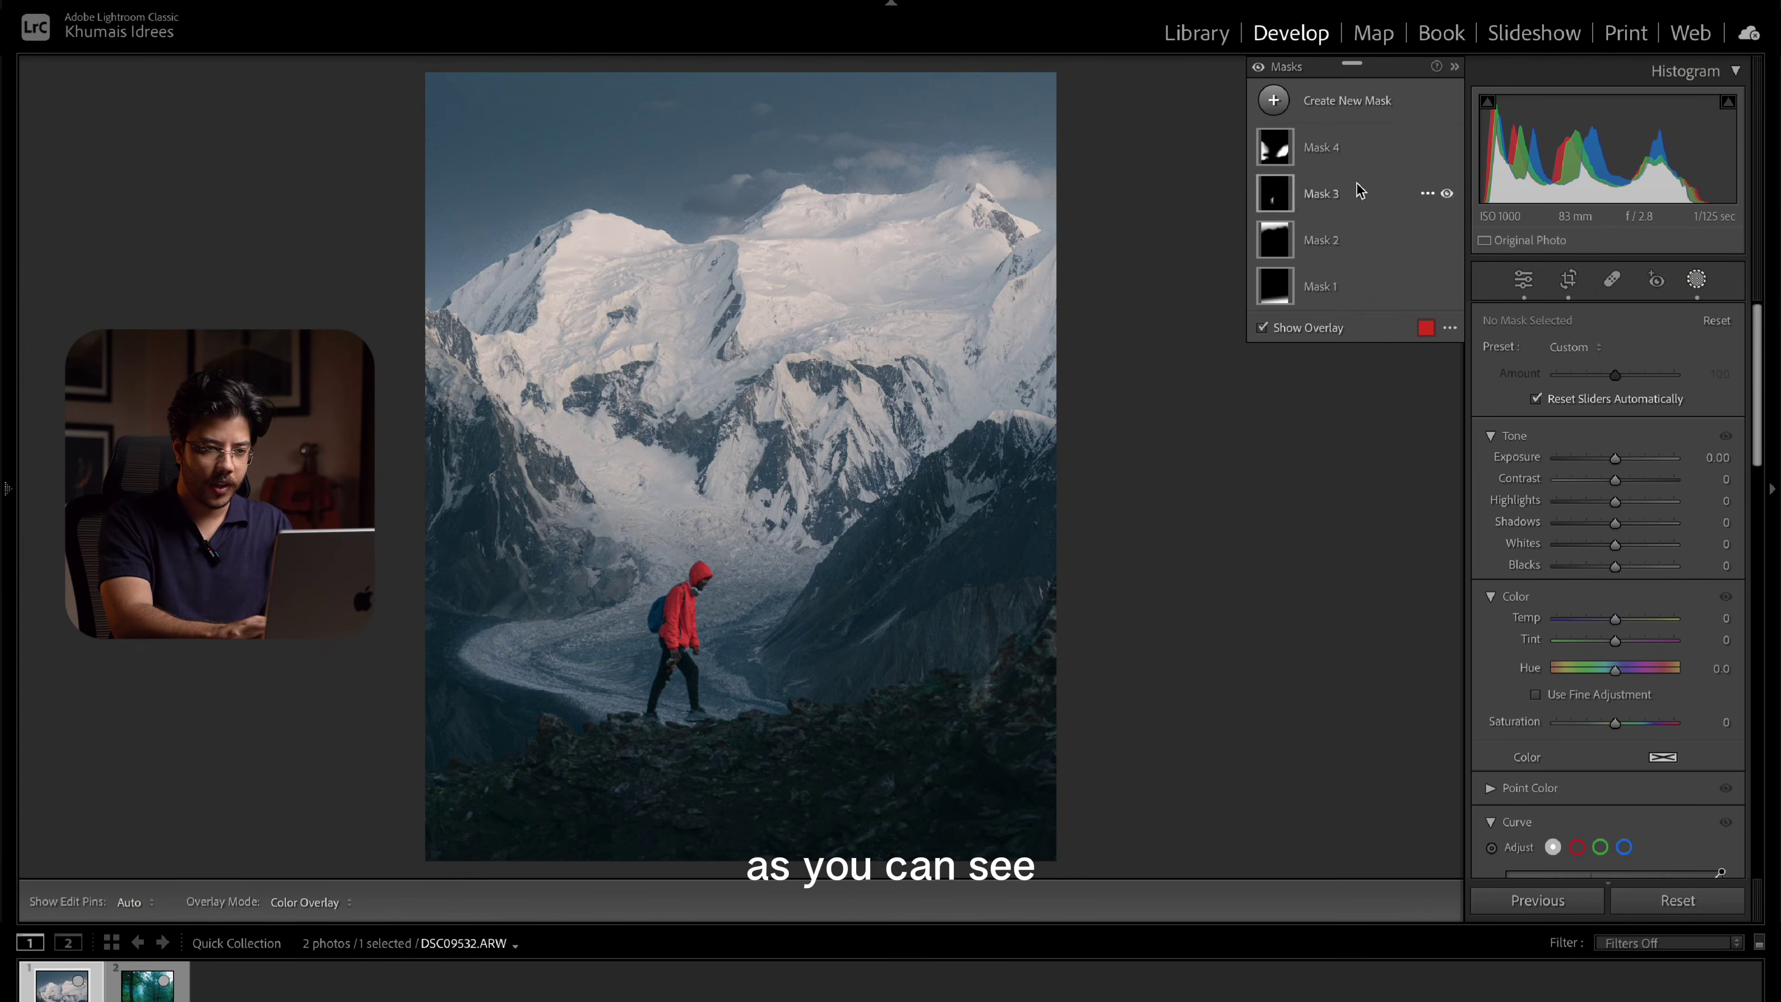
click(1447, 149)
click(1447, 149)
click(1447, 149)
click(1446, 149)
click(1447, 148)
click(1446, 149)
click(1447, 149)
click(1447, 149)
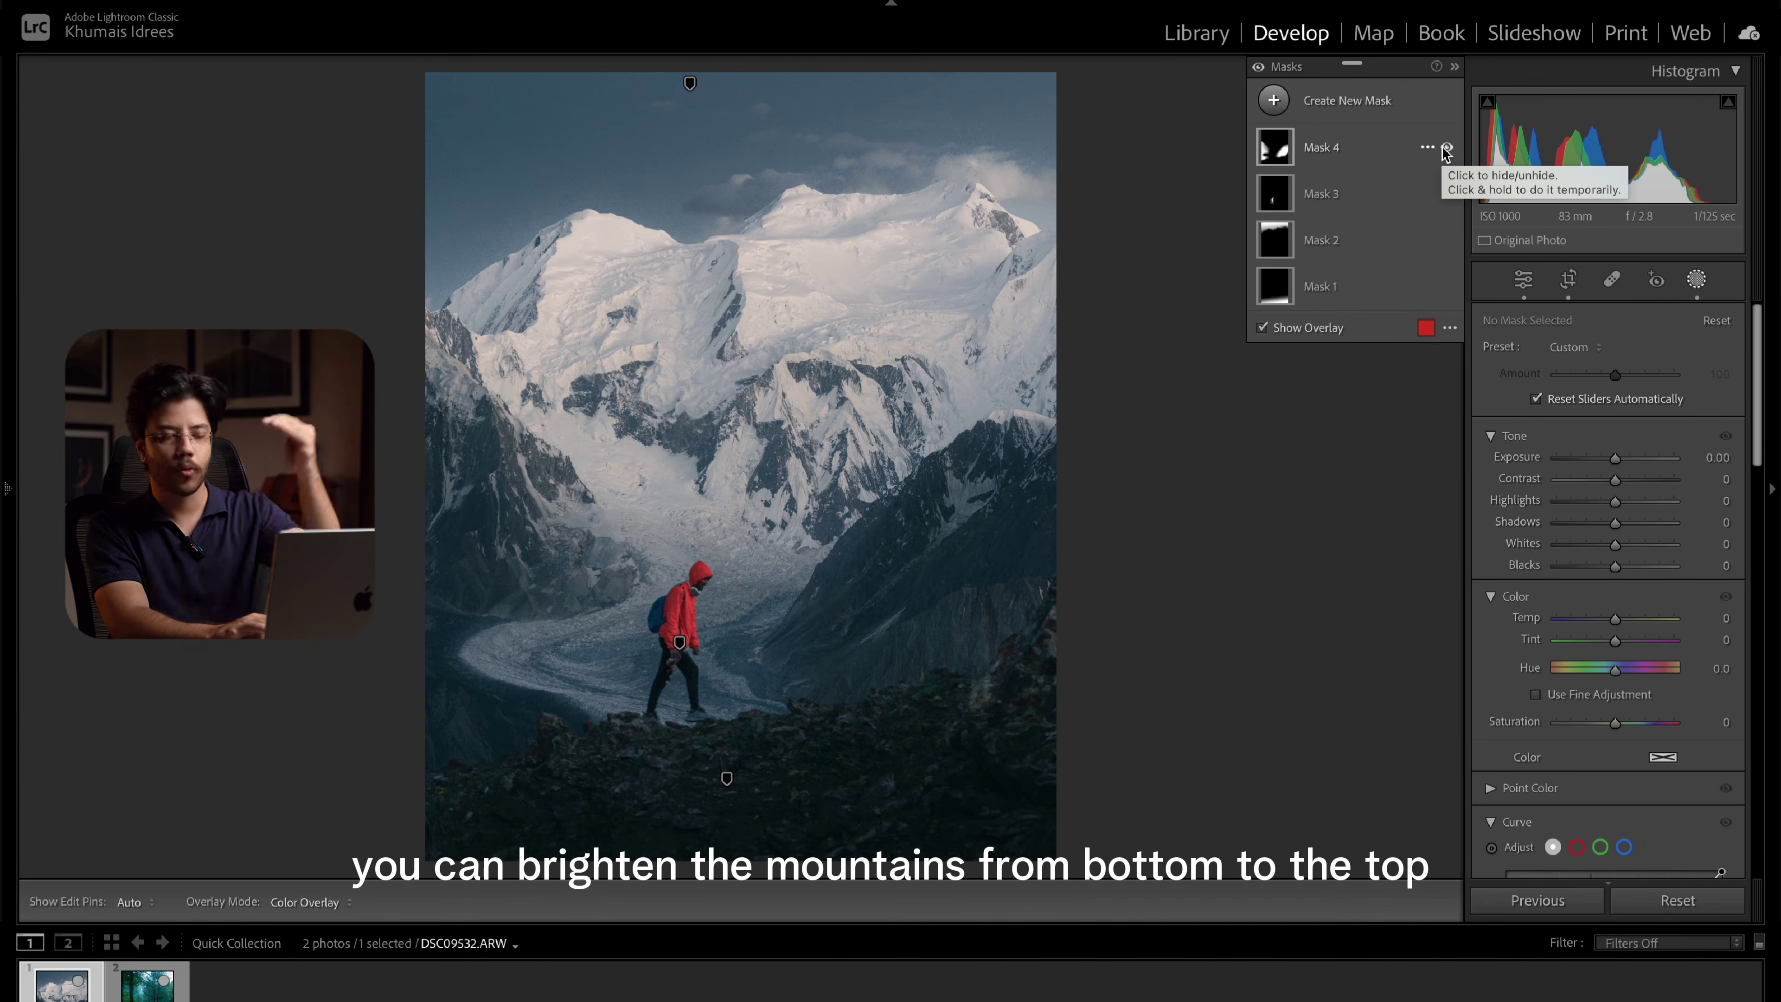
Subtract a linear gradient from the side-slope mask, fading from the foreground rocks up to about the hiker's level
click(1358, 148)
click(1406, 327)
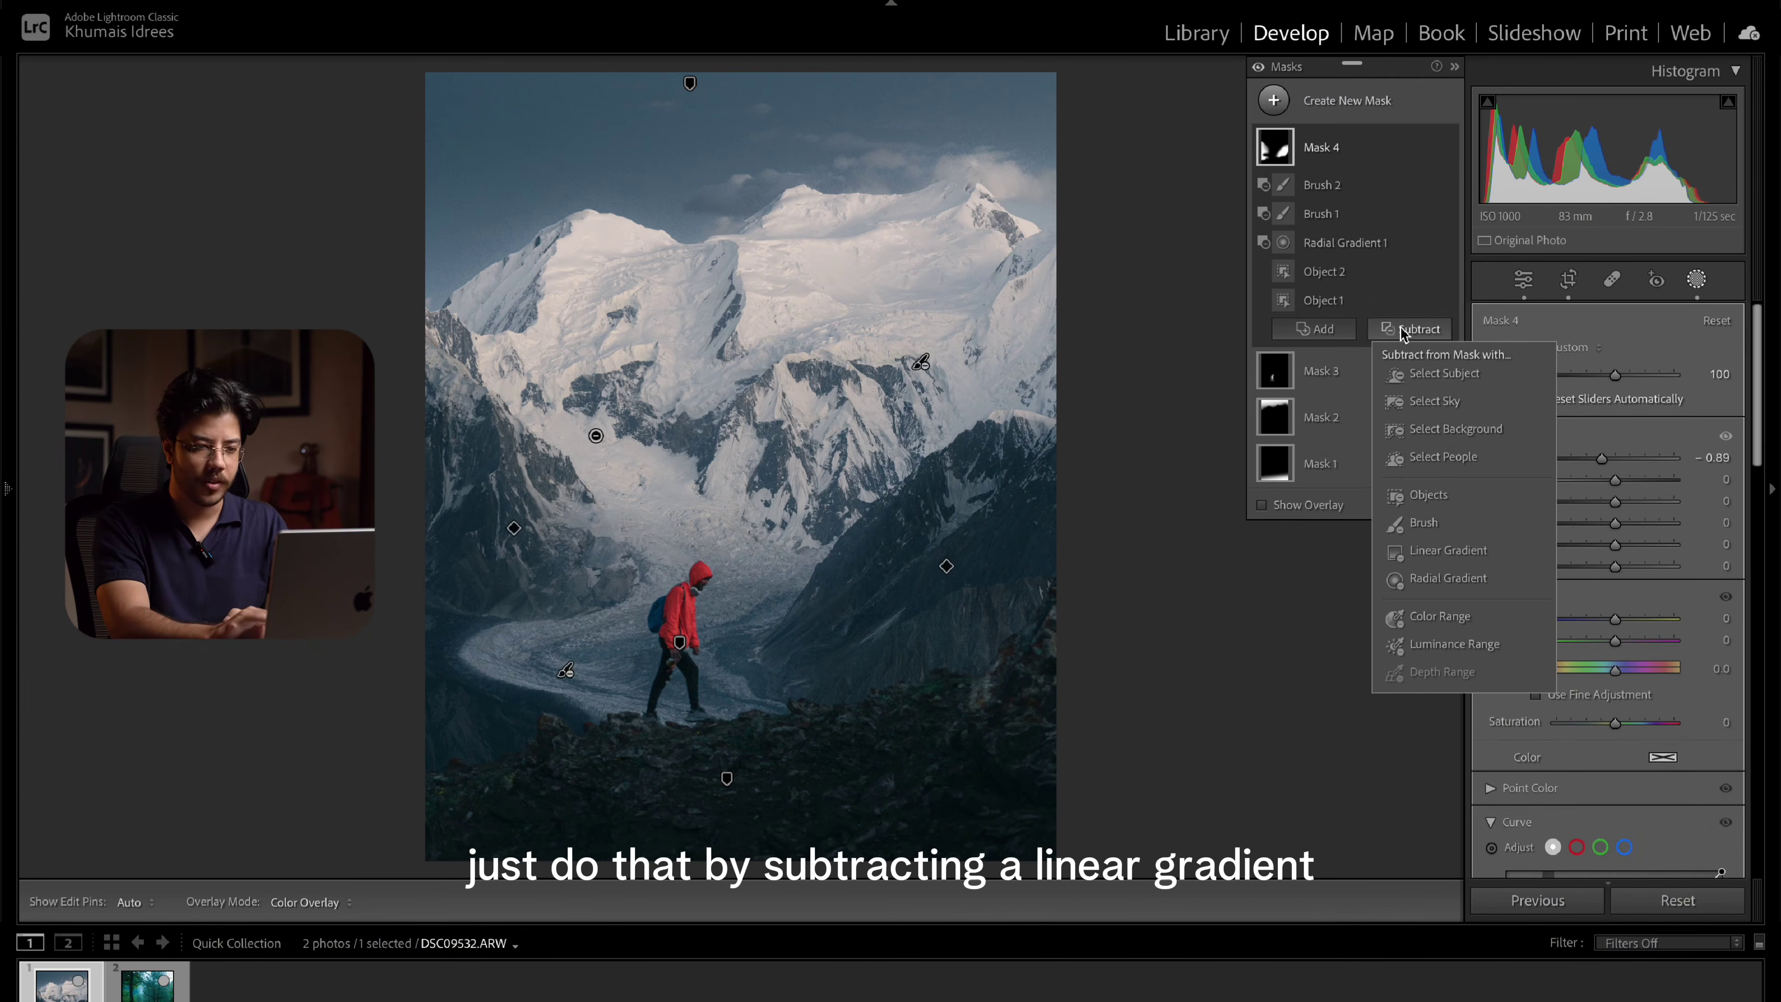
click(1403, 552)
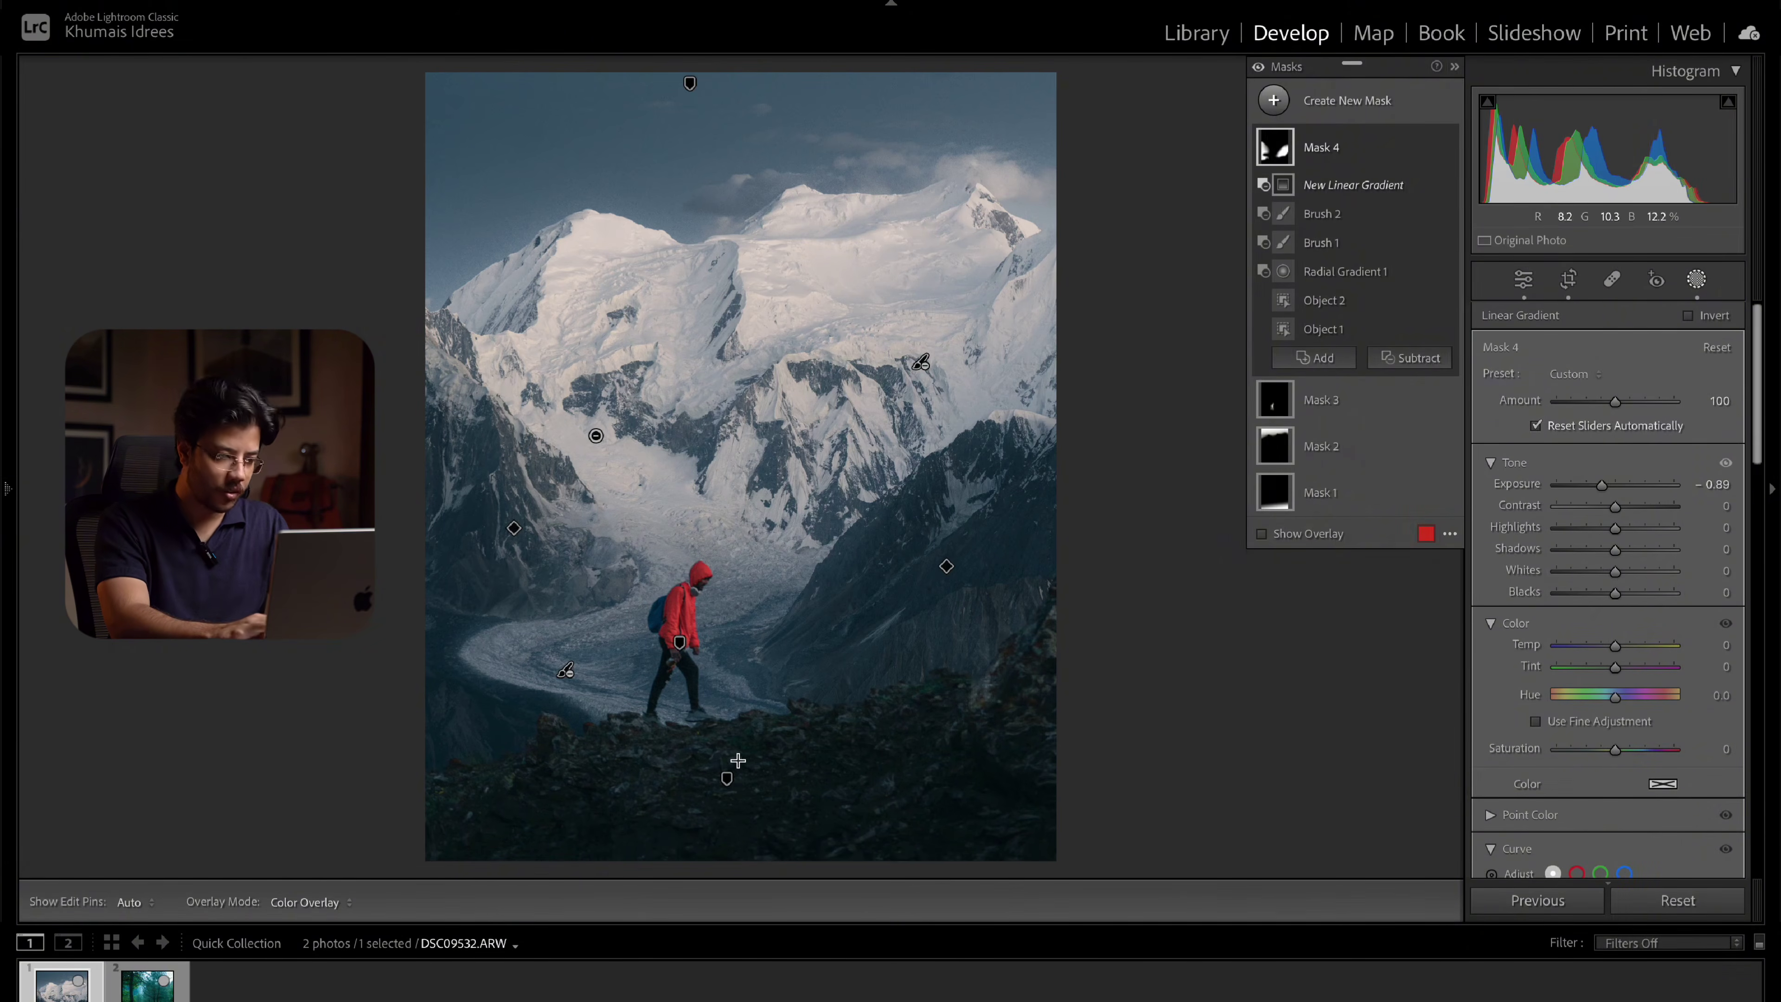
drag(721, 754, 699, 608)
drag(712, 682, 726, 731)
drag(716, 657, 713, 629)
drag(741, 798, 740, 836)
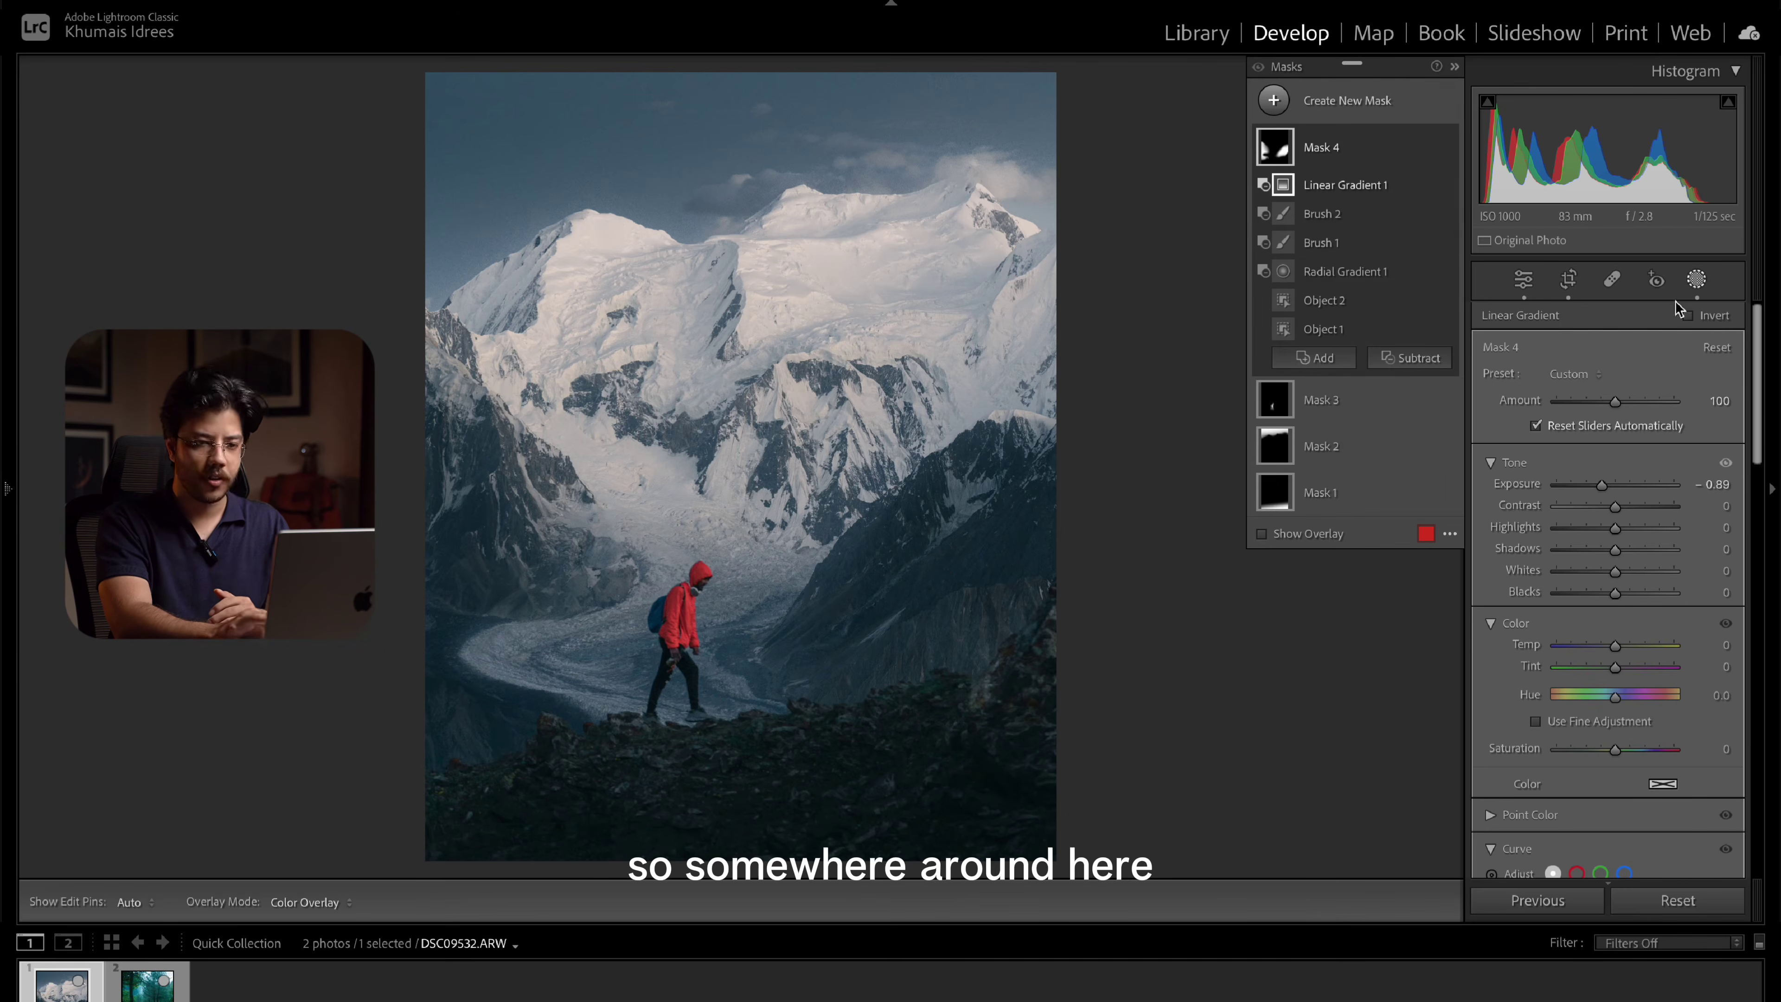
Compare the edited photo with its original version
click(1696, 280)
key(backslash)
key(backslash)
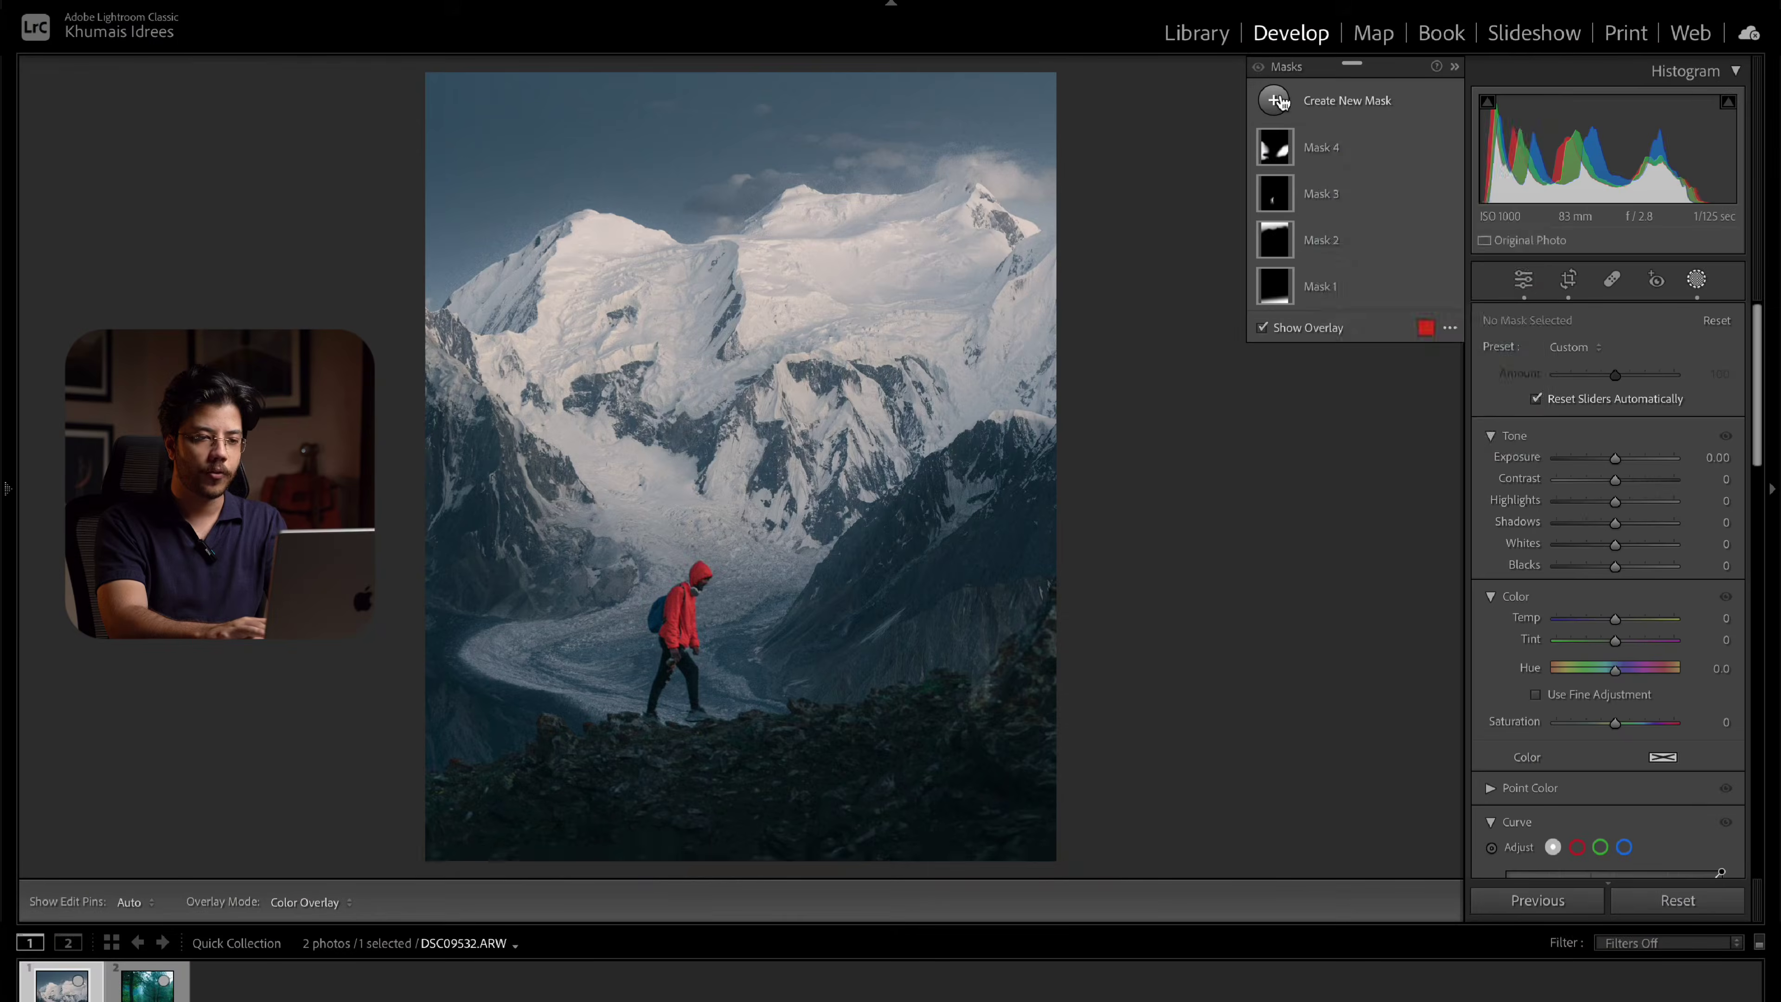
Create an object mask over the snowy main mountain using a selection brush size of 56
click(1273, 100)
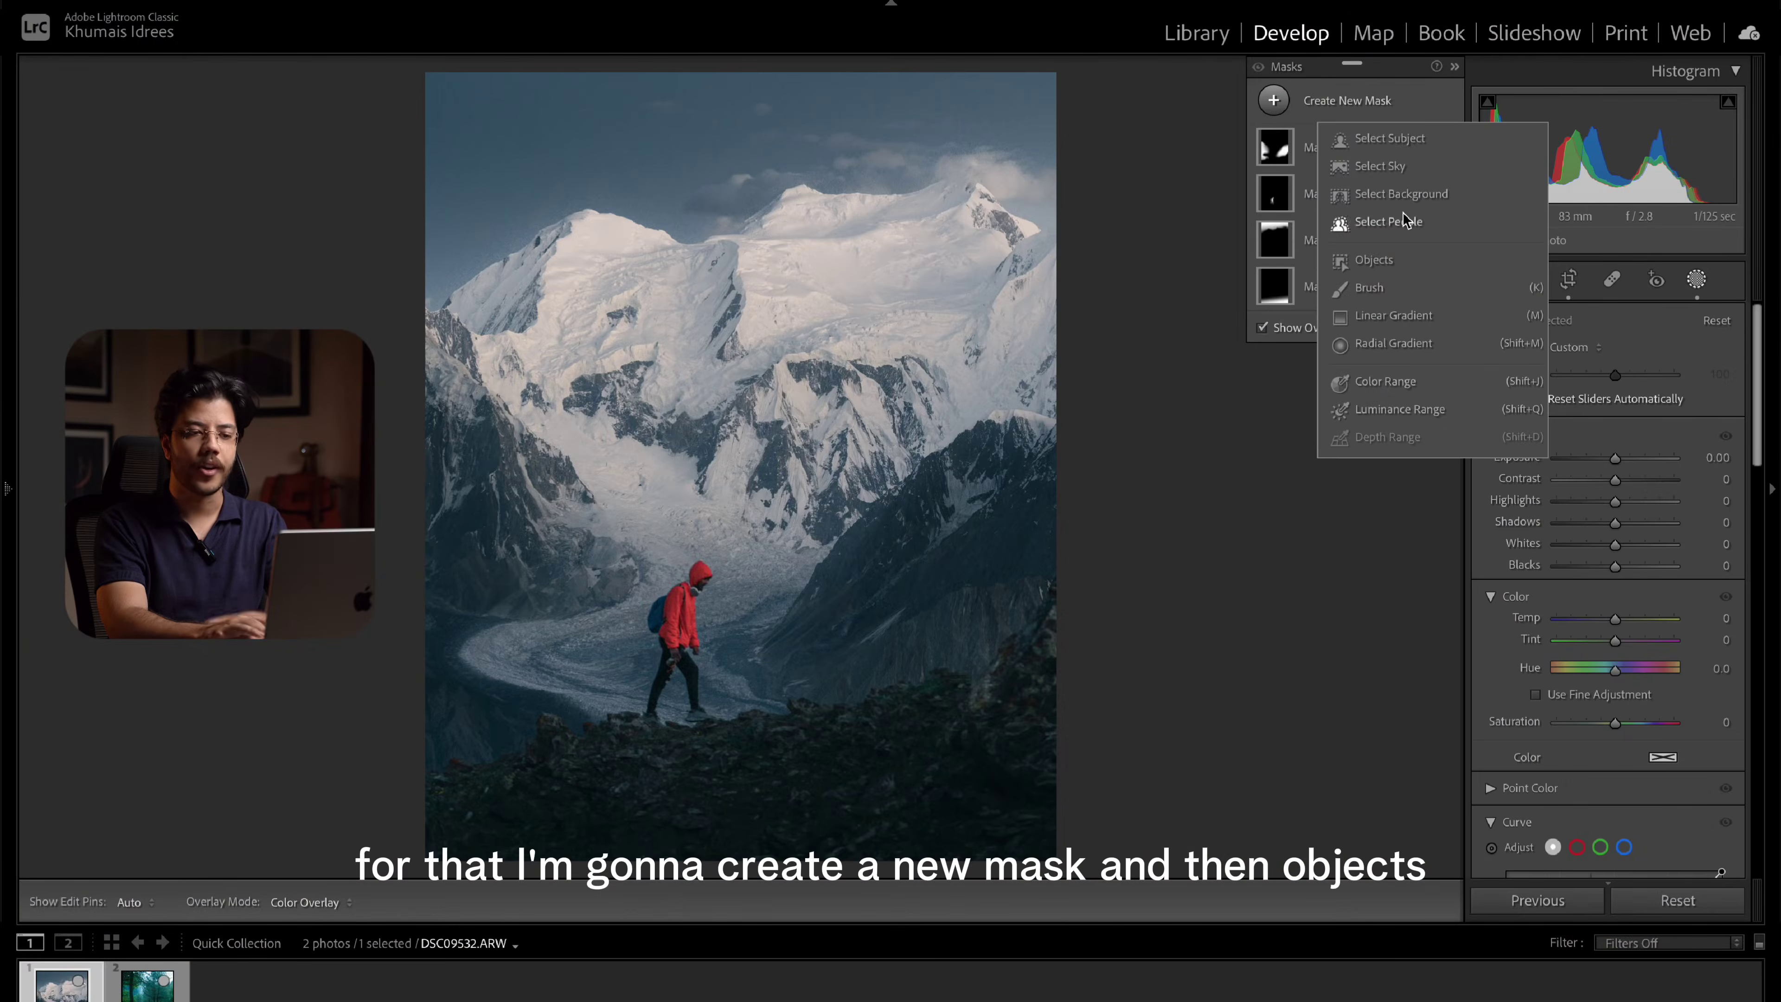
click(1374, 265)
scroll(750, 429, up, 3)
mouse_move(438, 357)
mouse_down()
mouse_move(1030, 345)
mouse_move(933, 346)
mouse_move(765, 402)
mouse_move(599, 406)
mouse_move(628, 462)
mouse_move(748, 469)
mouse_move(891, 398)
mouse_move(1006, 368)
mouse_up()
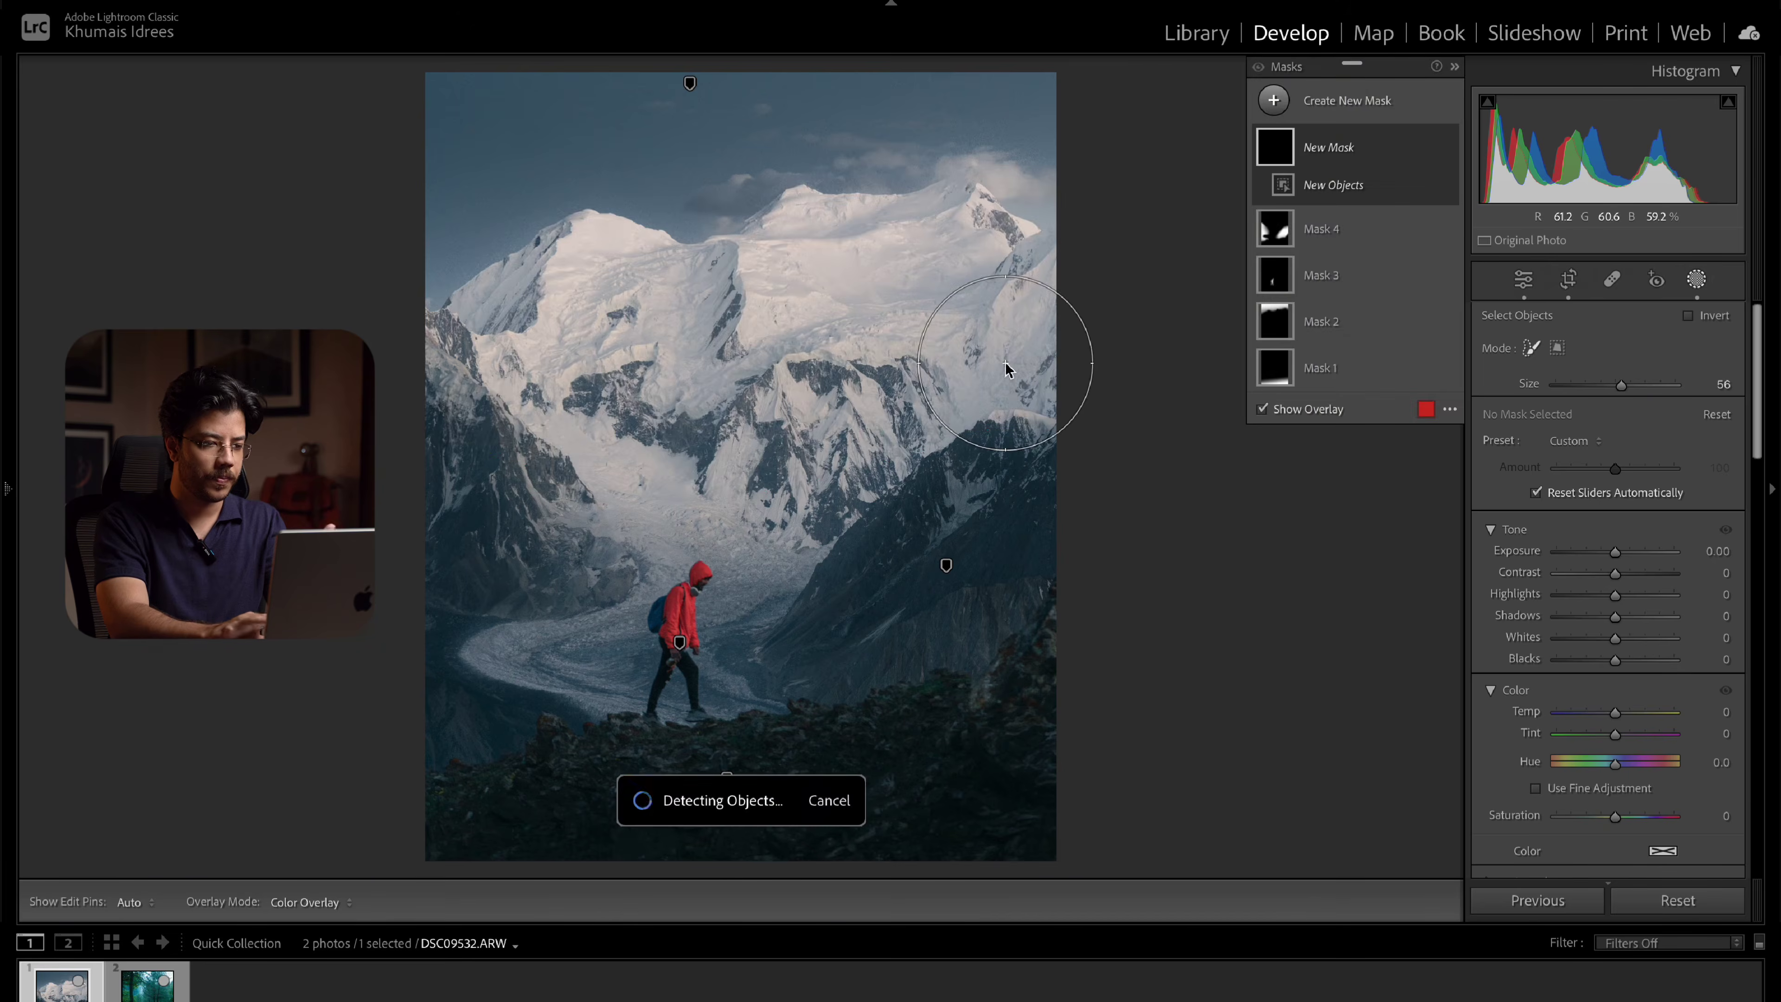
Add the unselected far snowy peak to the mountain mask with a brush of size 9 and feather 18
key(z)
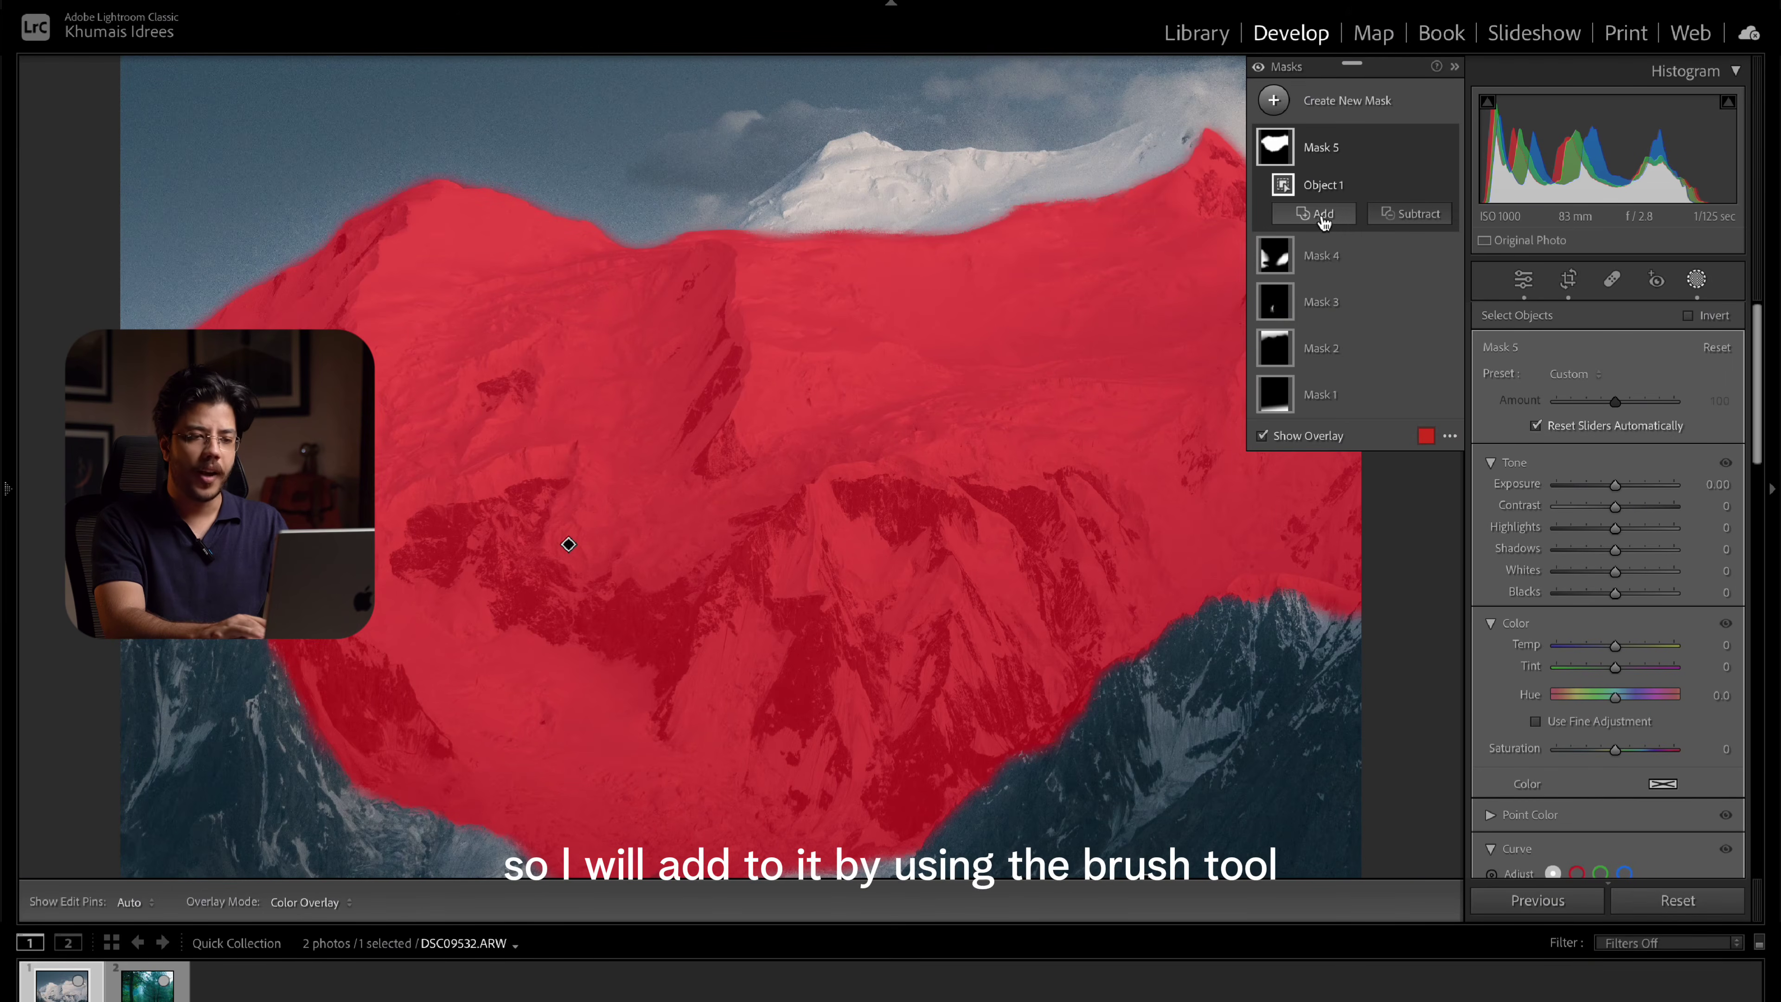
click(1324, 219)
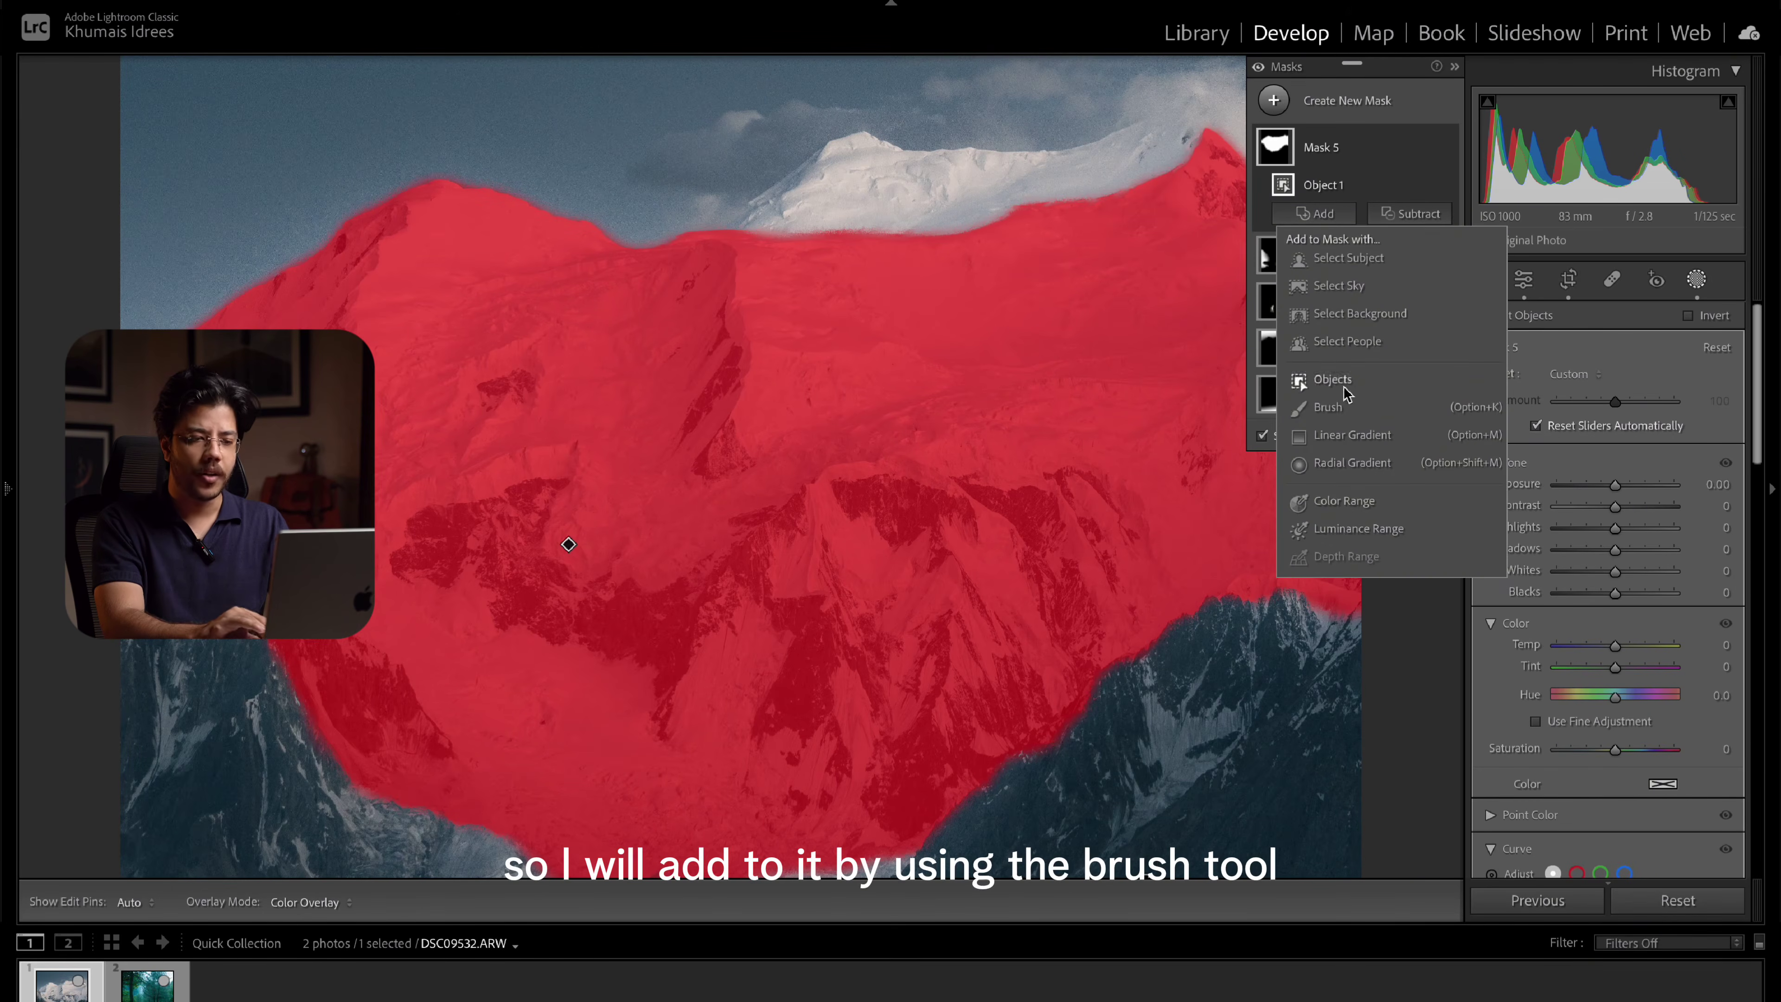
click(1329, 407)
key(bracketleft)
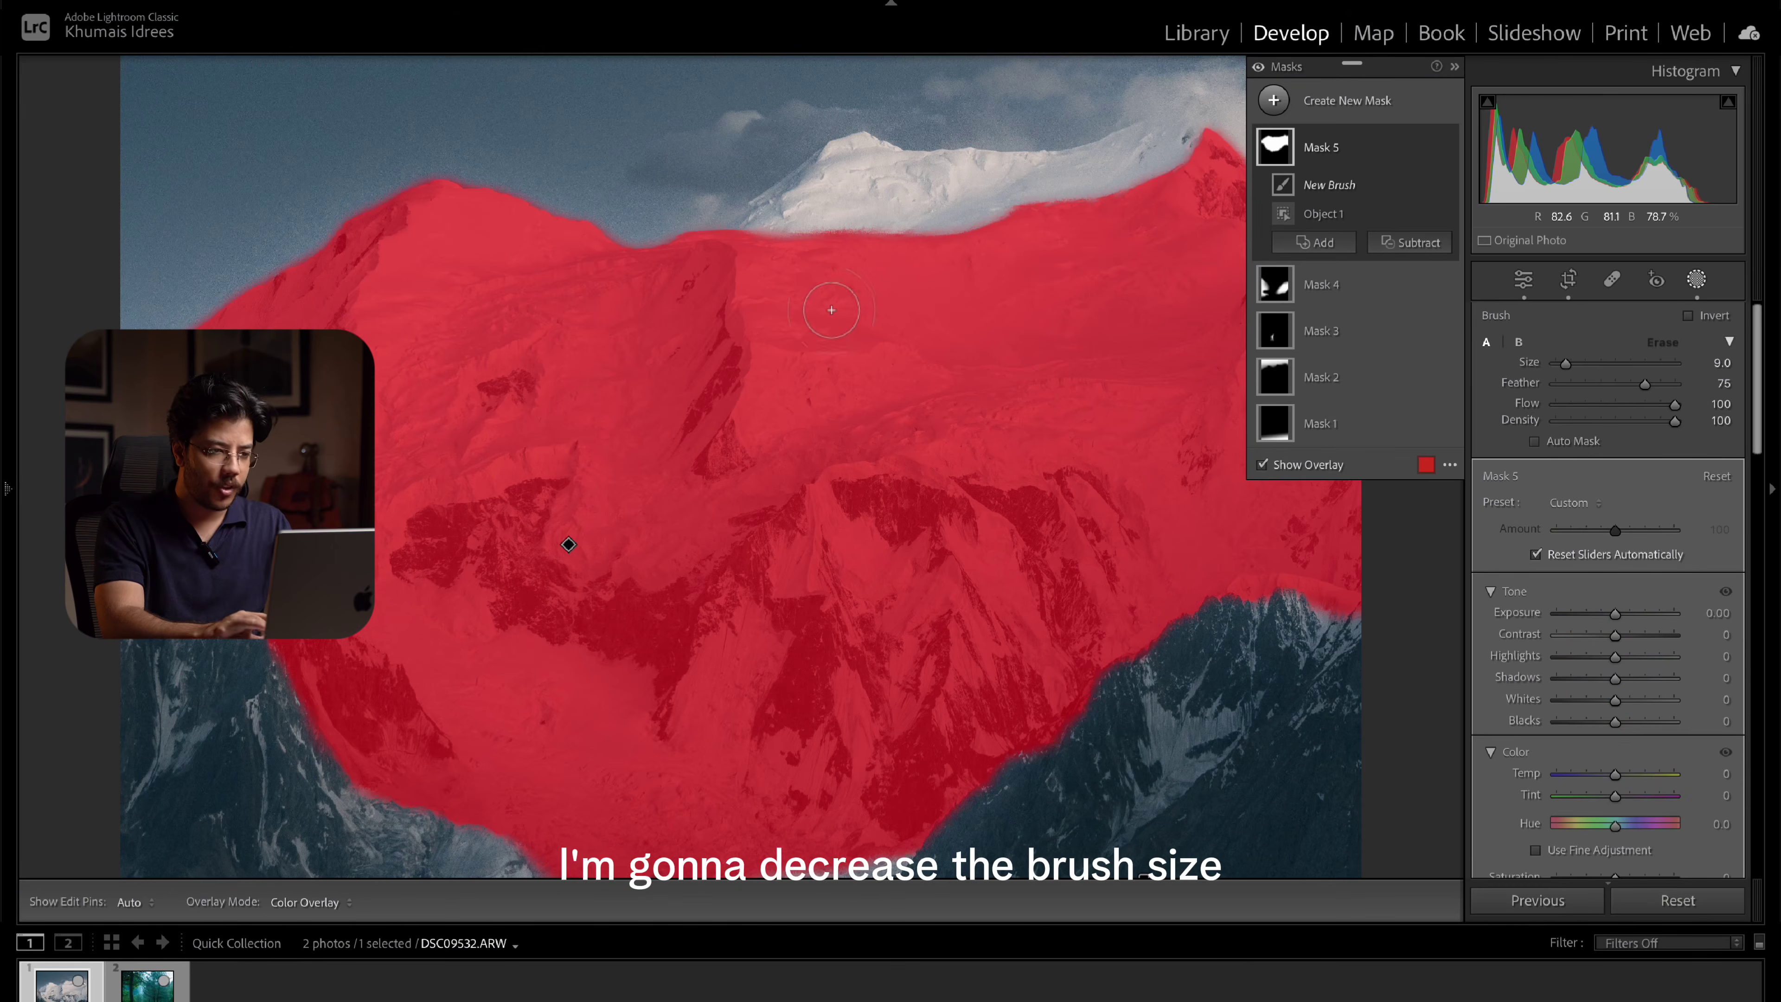
drag(1601, 386, 1580, 390)
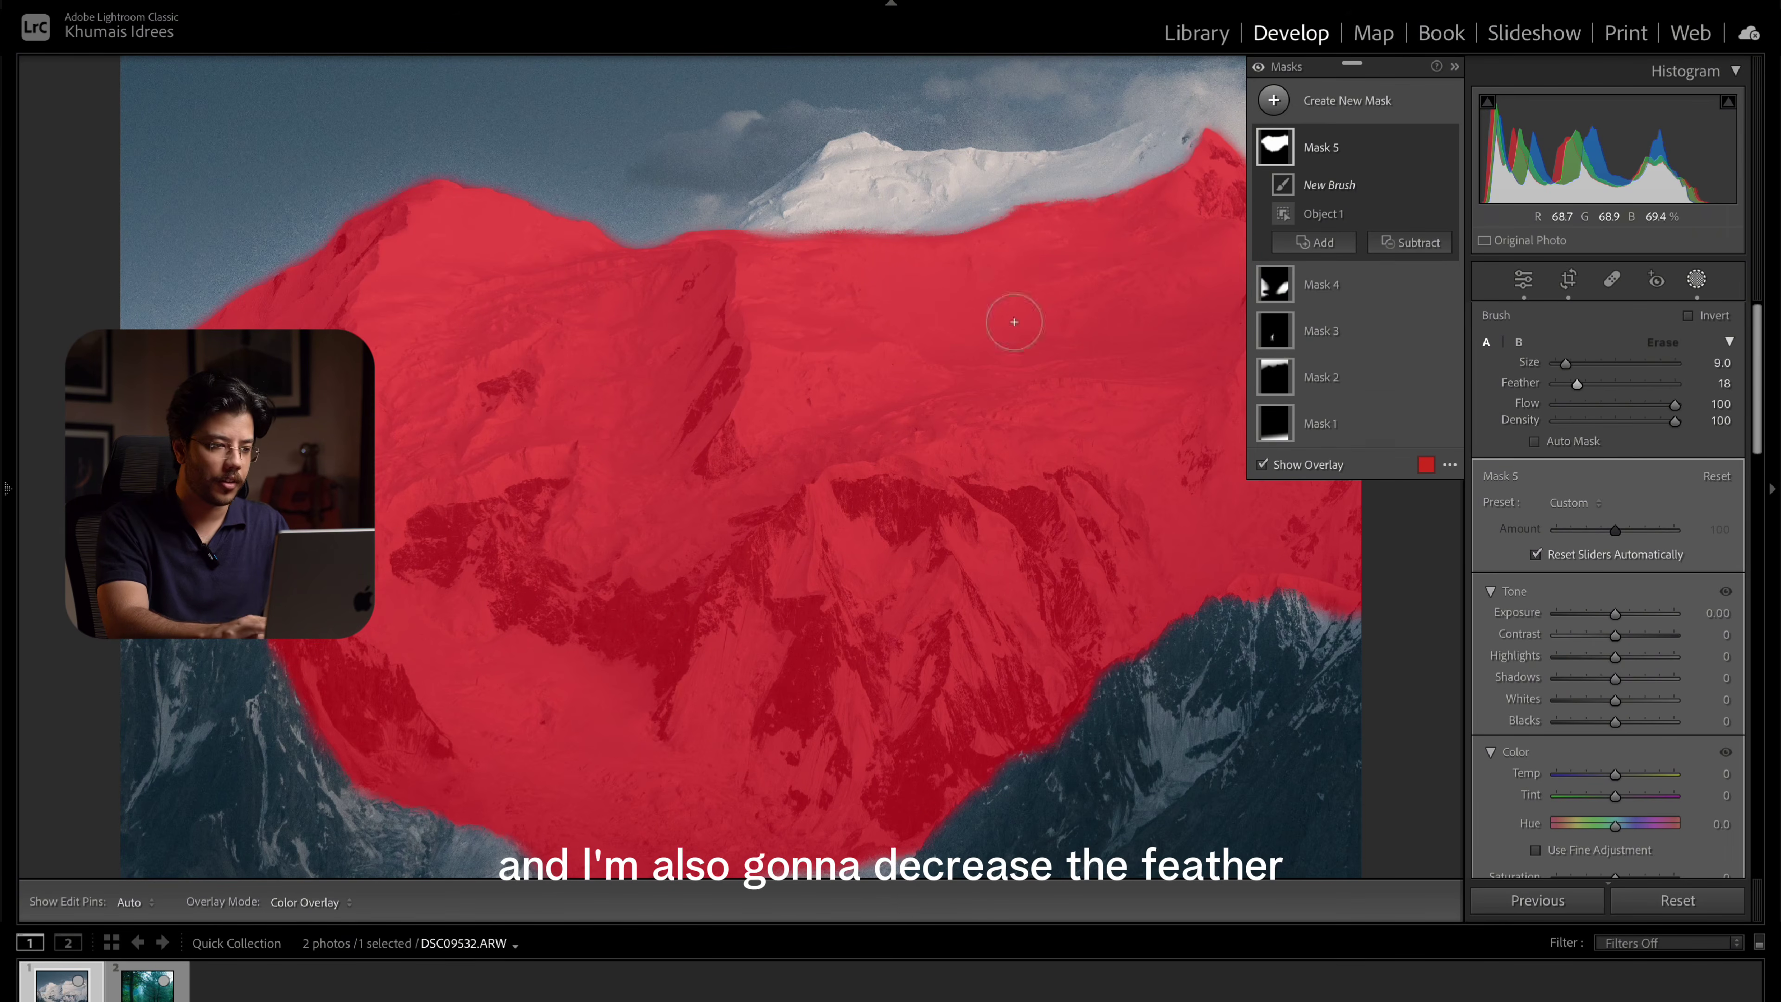
key(h)
mouse_move(780, 239)
mouse_down()
mouse_move(860, 192)
mouse_move(713, 248)
mouse_up()
mouse_move(796, 191)
mouse_down()
mouse_move(874, 156)
mouse_move(843, 157)
mouse_move(947, 168)
mouse_up()
key(h)
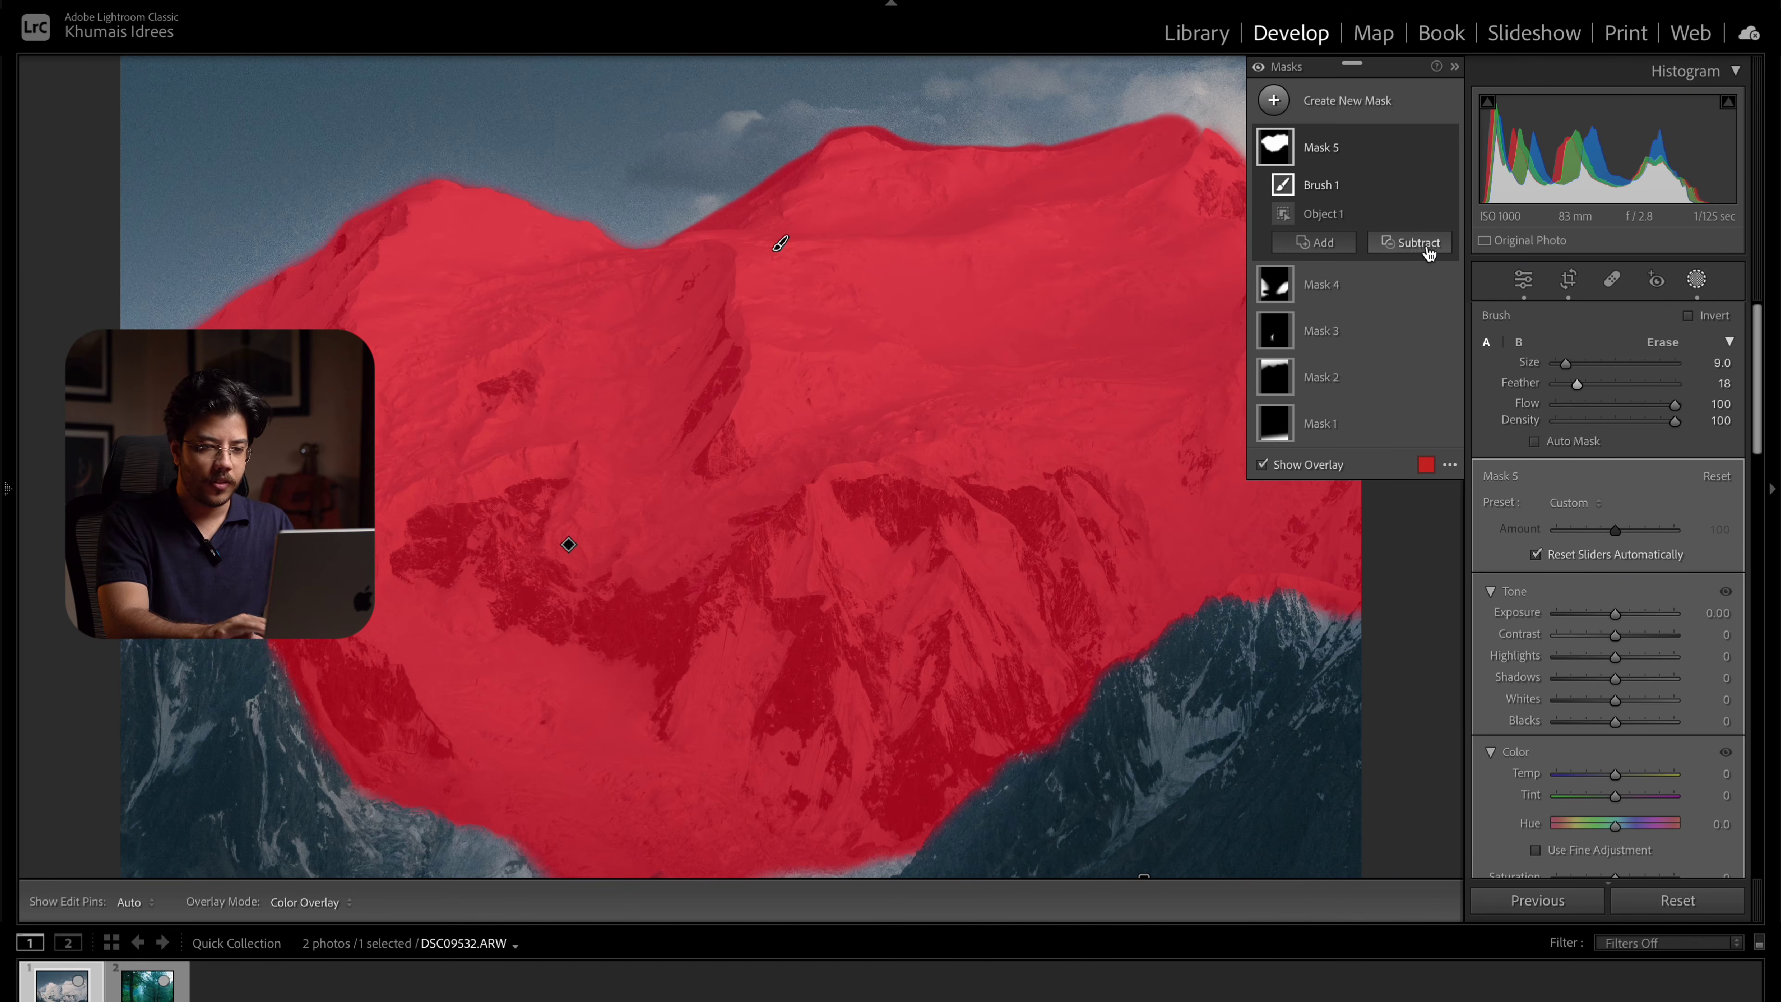
Set the snowy mountain mask to exposure -0.09, contrast 11, highlights -22 and whites 12, and check the whole photo
drag(1613, 614, 1627, 700)
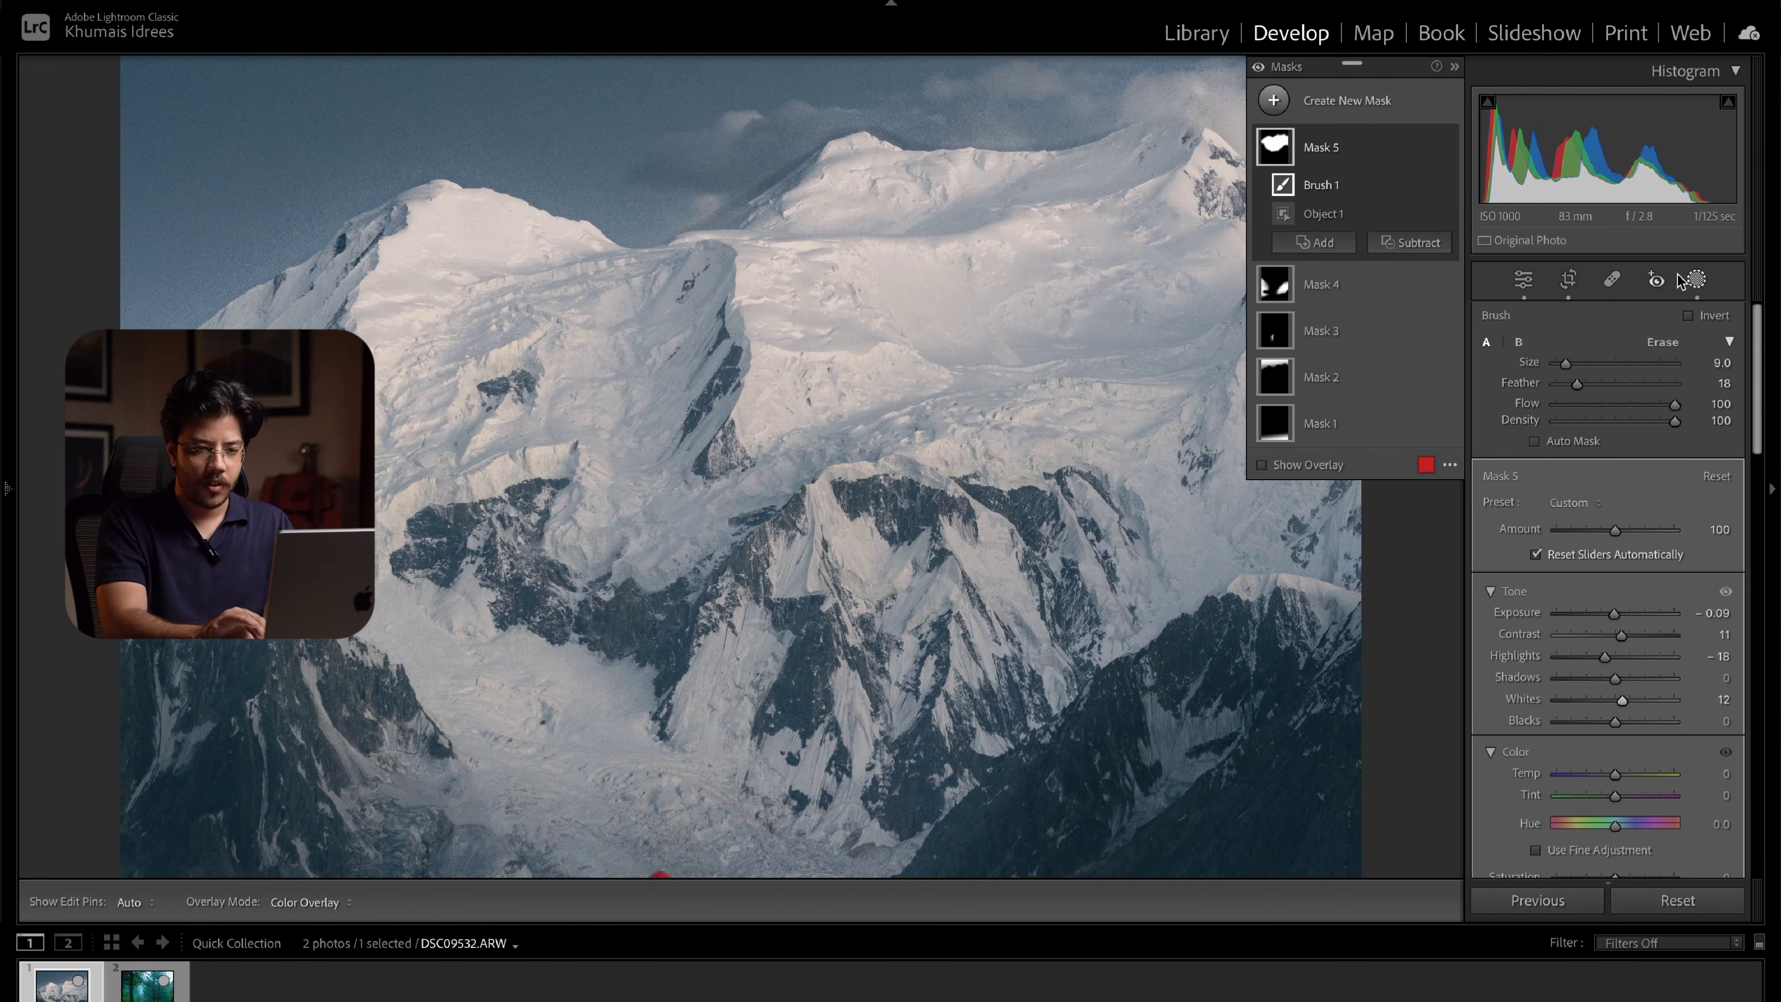
click(1696, 279)
key(z)
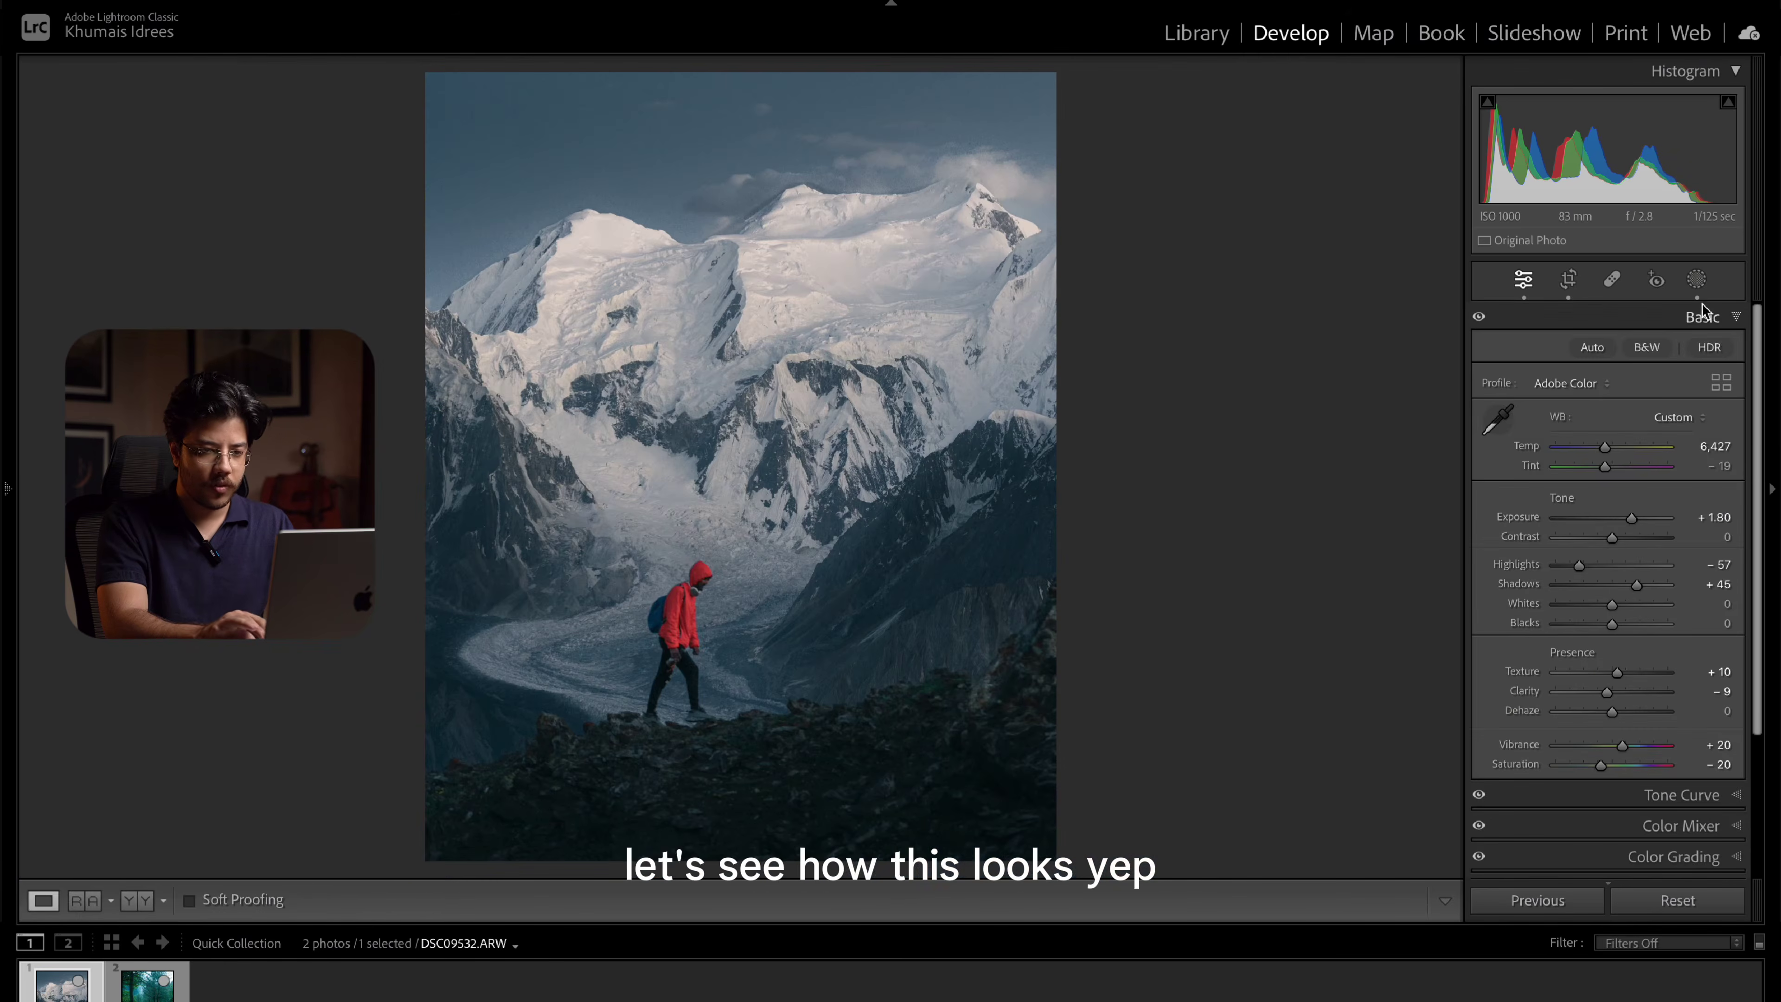
click(1698, 280)
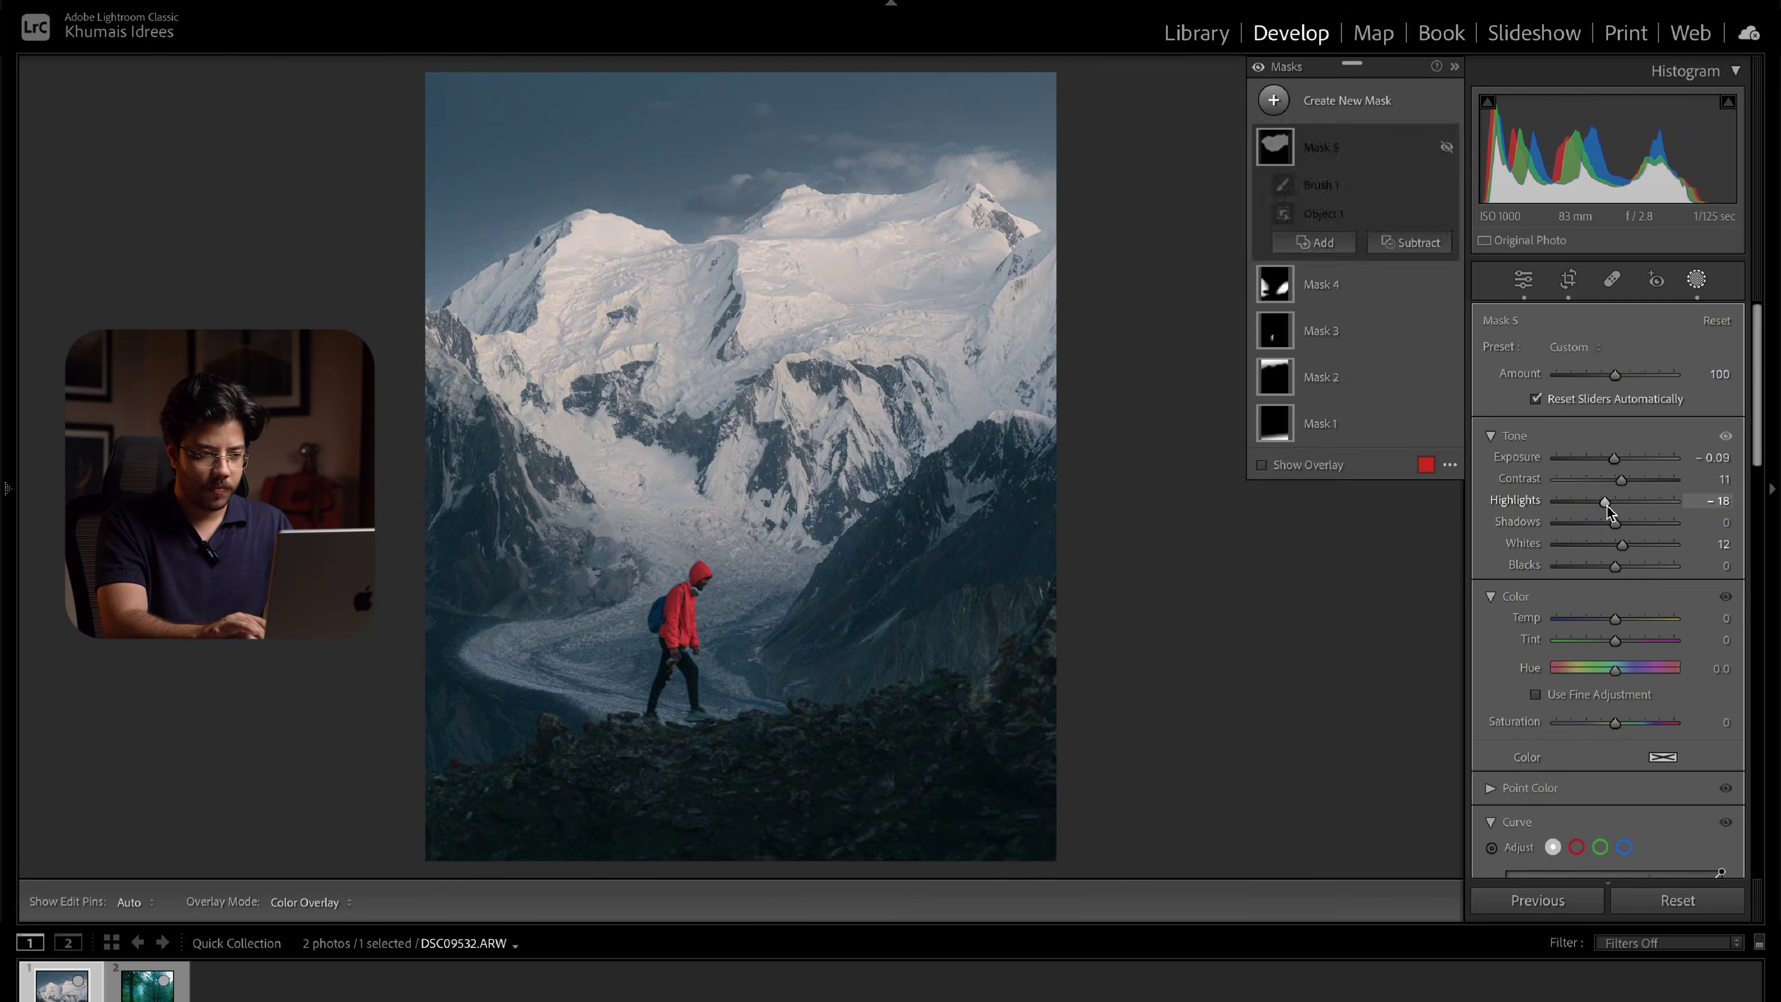
drag(1607, 505, 1604, 505)
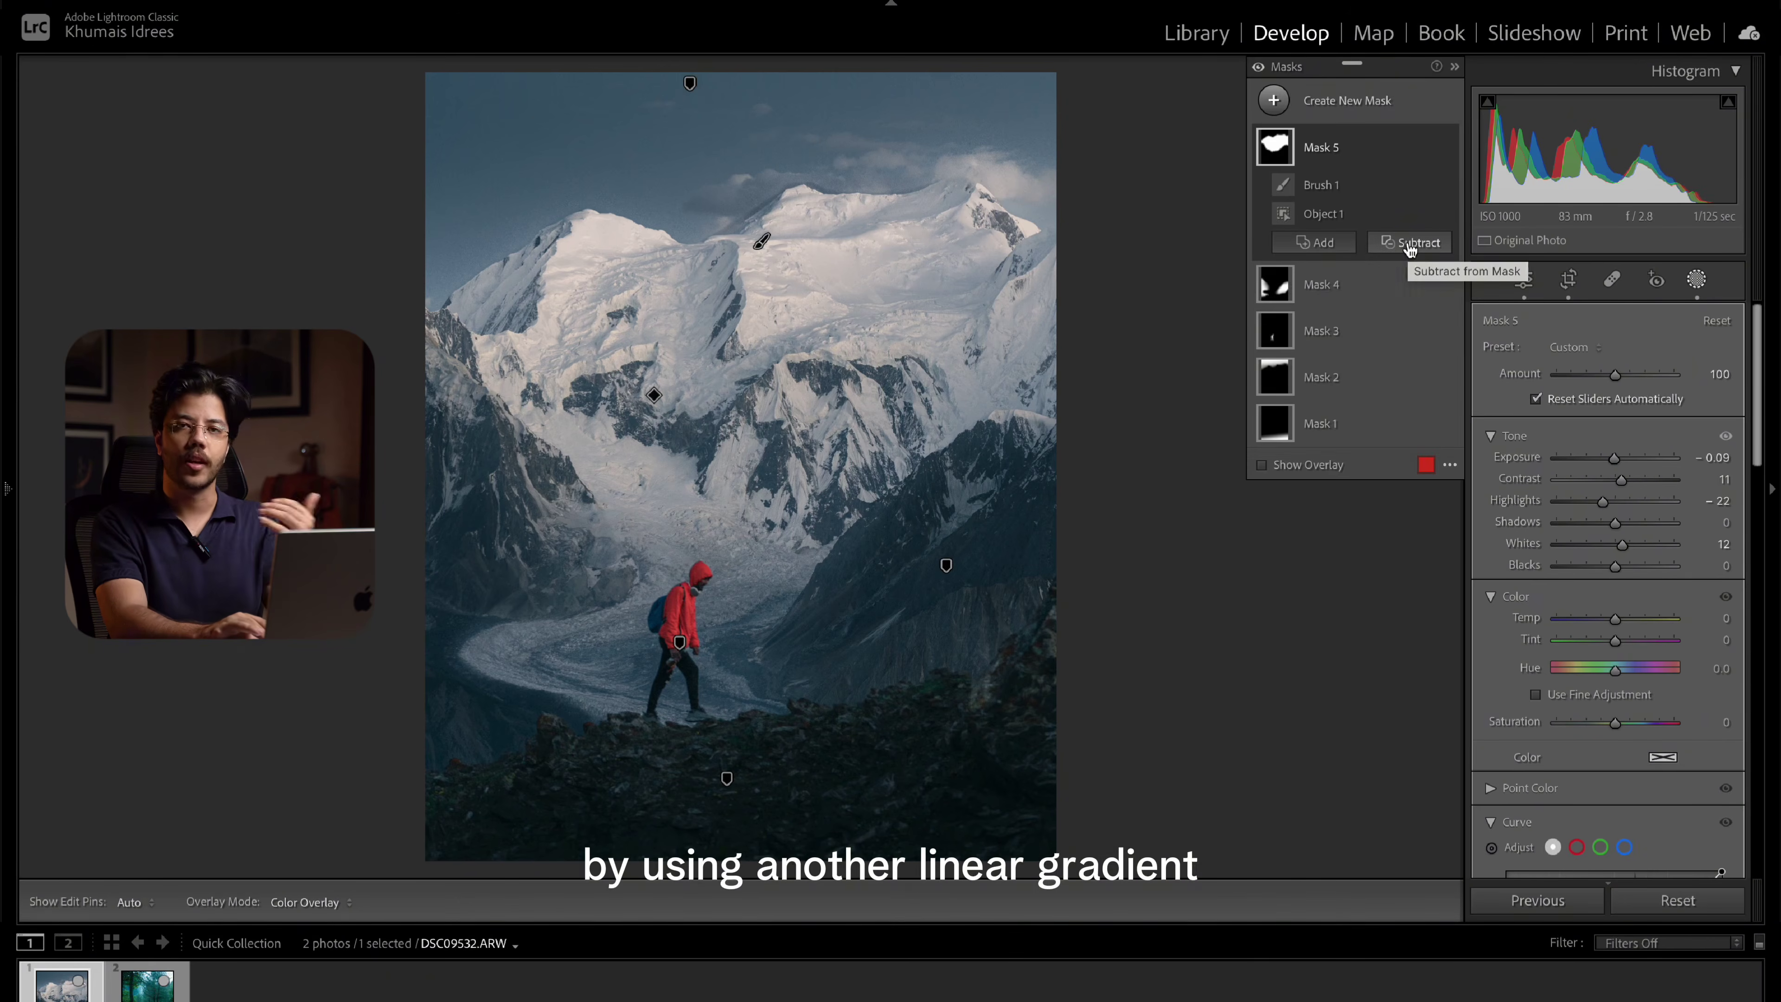
Subtract a linear gradient from the snowy mountain mask, fading downward from the sky just above the peaks to the upper glacier
click(1410, 245)
click(1399, 468)
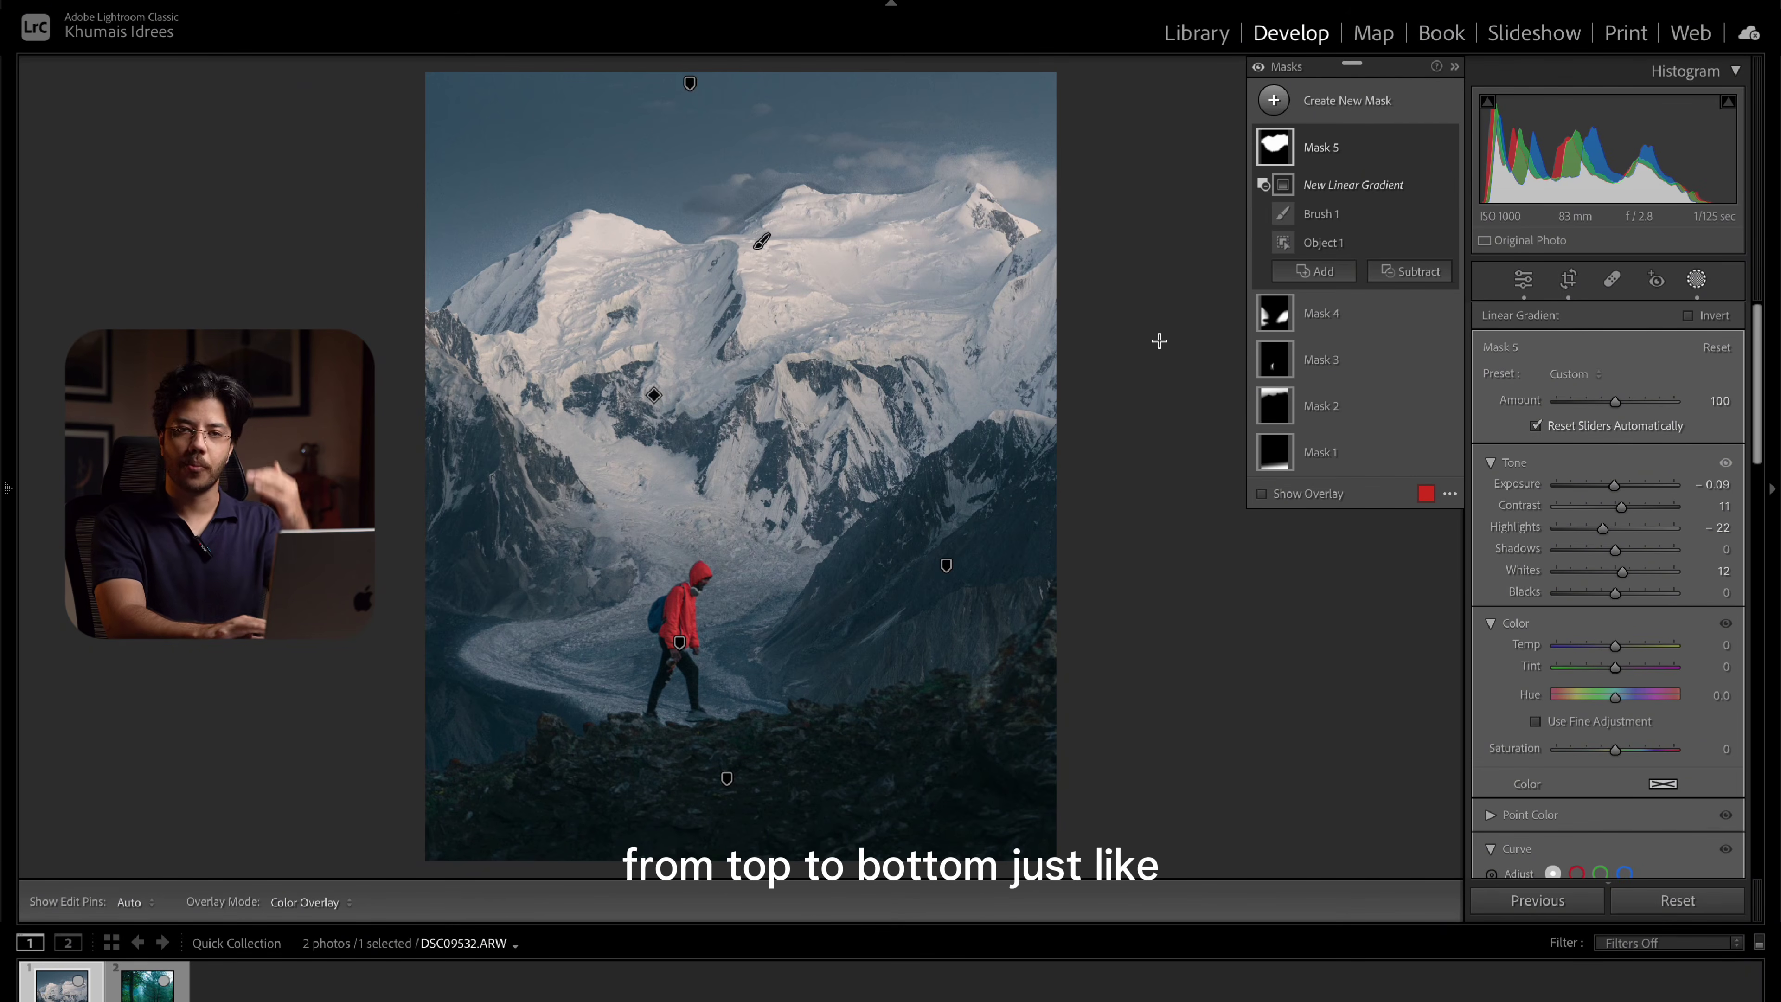
drag(779, 99, 789, 446)
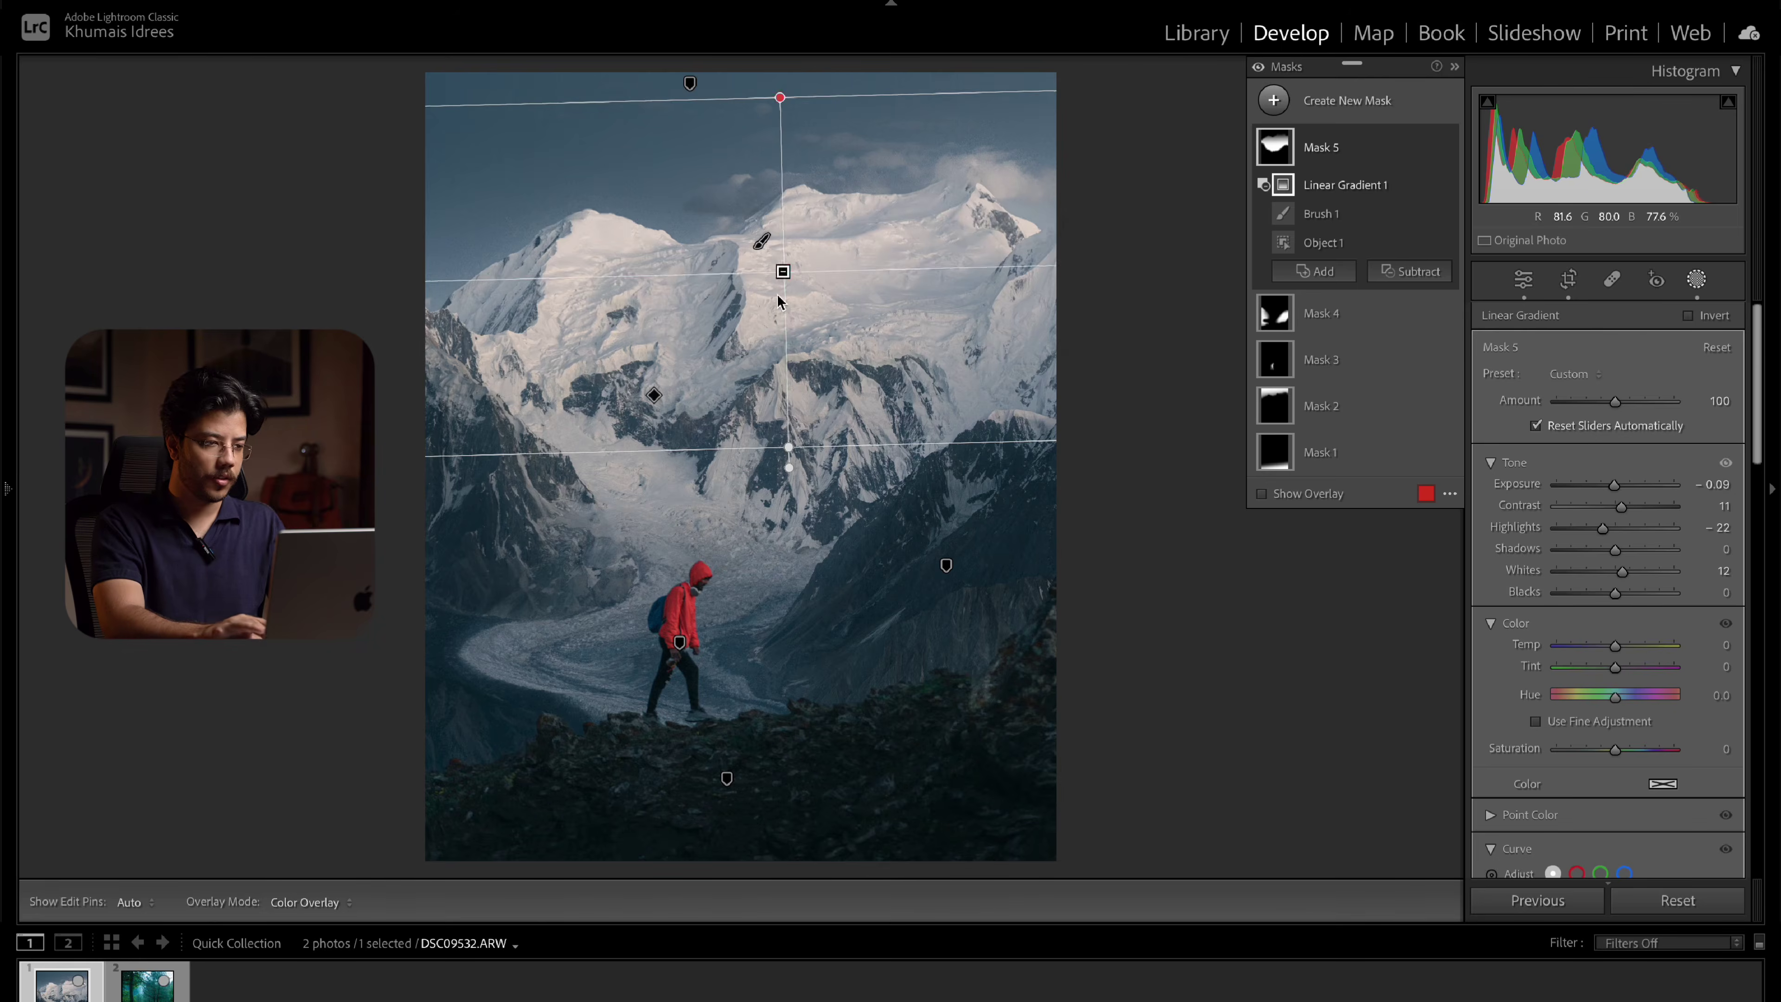
drag(783, 273, 715, 331)
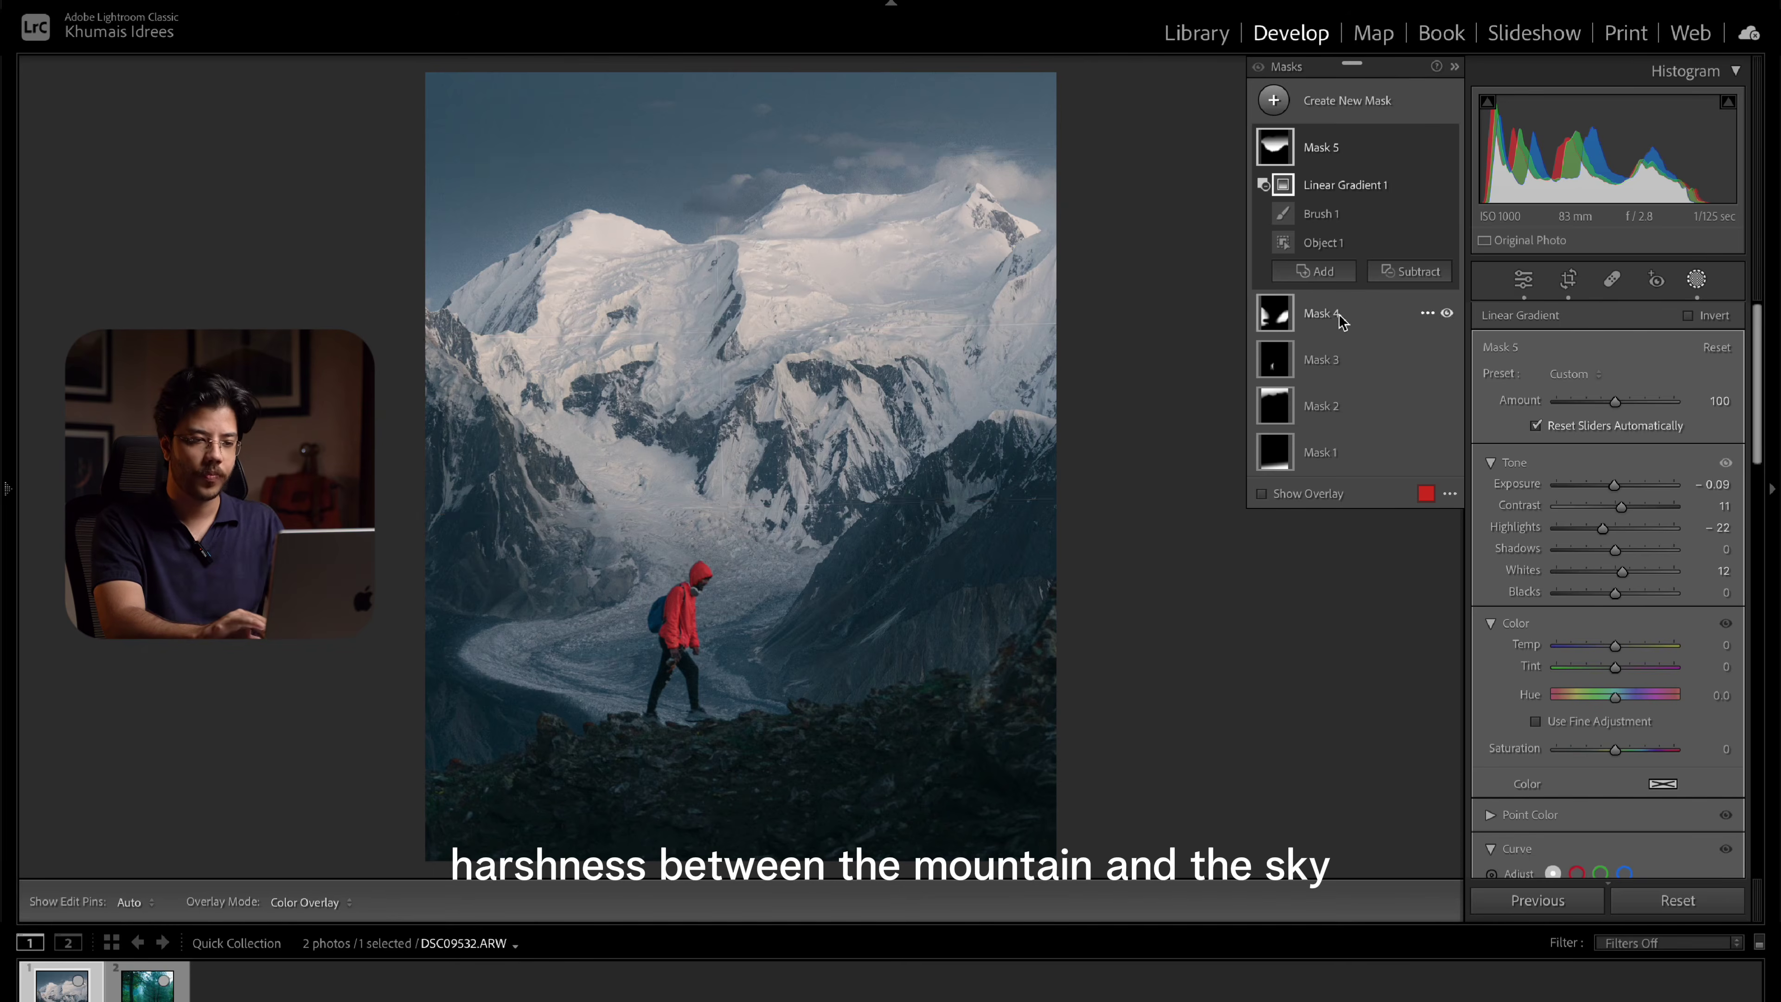
Subtract a second linear gradient from the snowy mountain mask, fading upward from the hiker to the middle of the mountain
click(1410, 271)
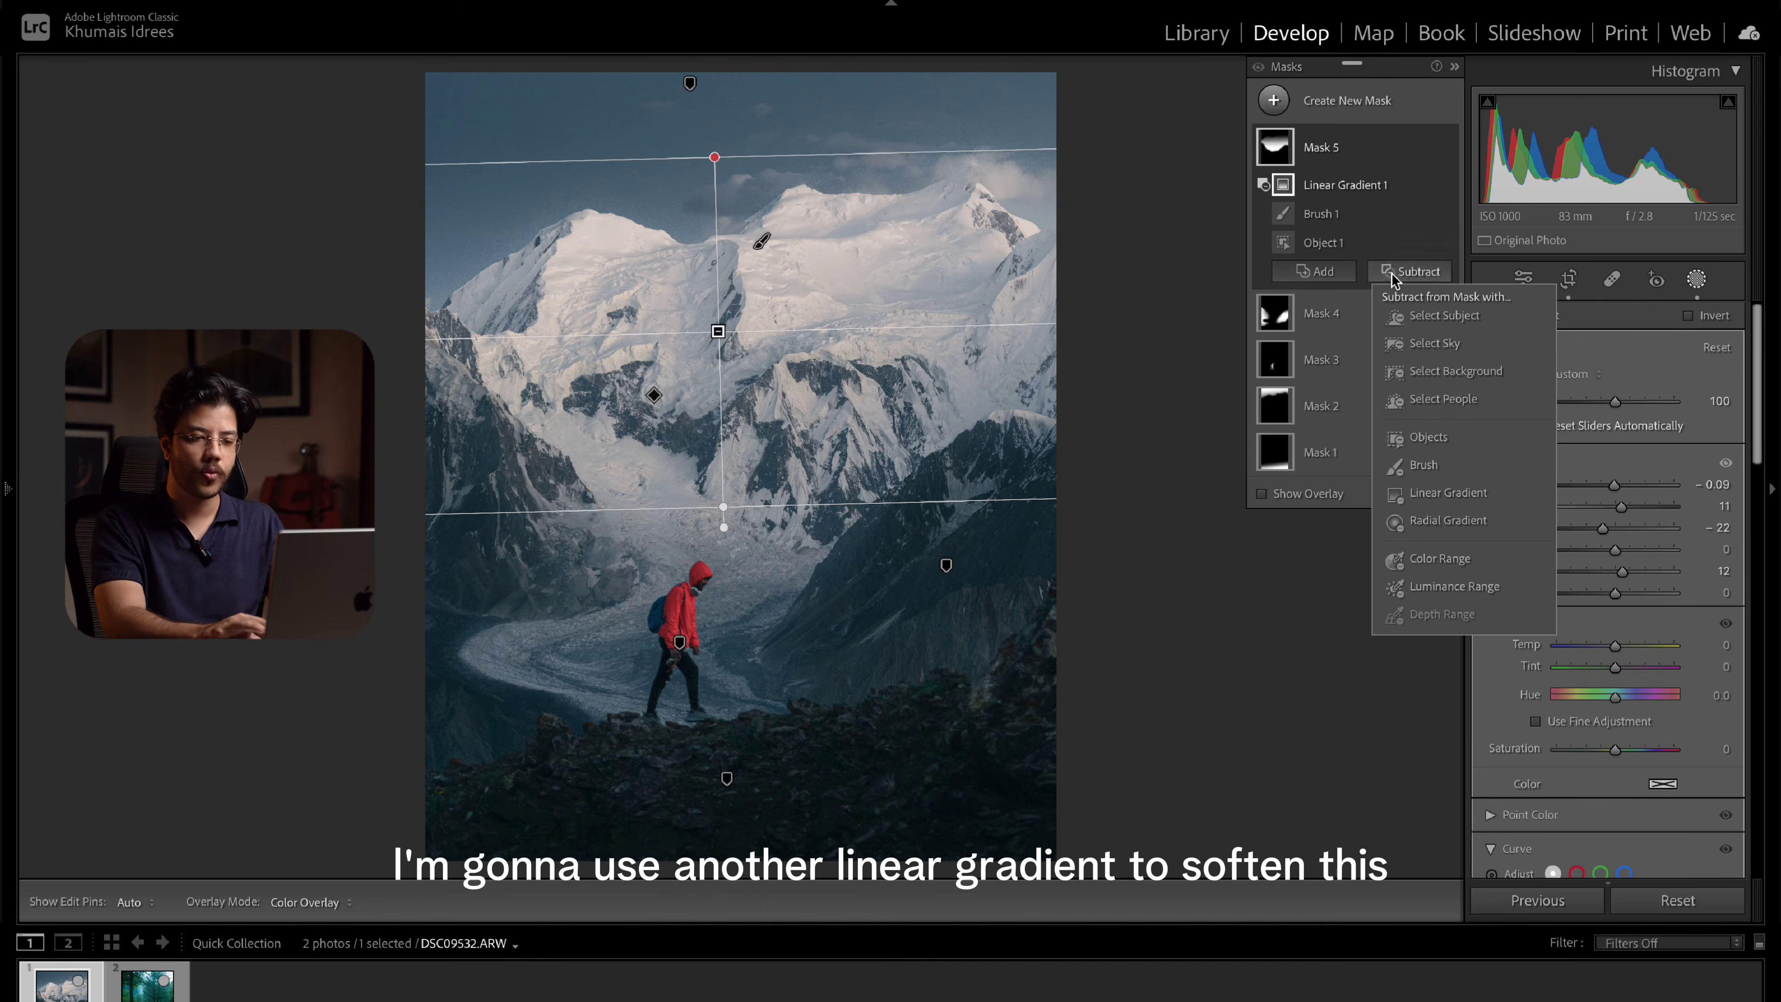
click(1414, 492)
drag(791, 621, 798, 351)
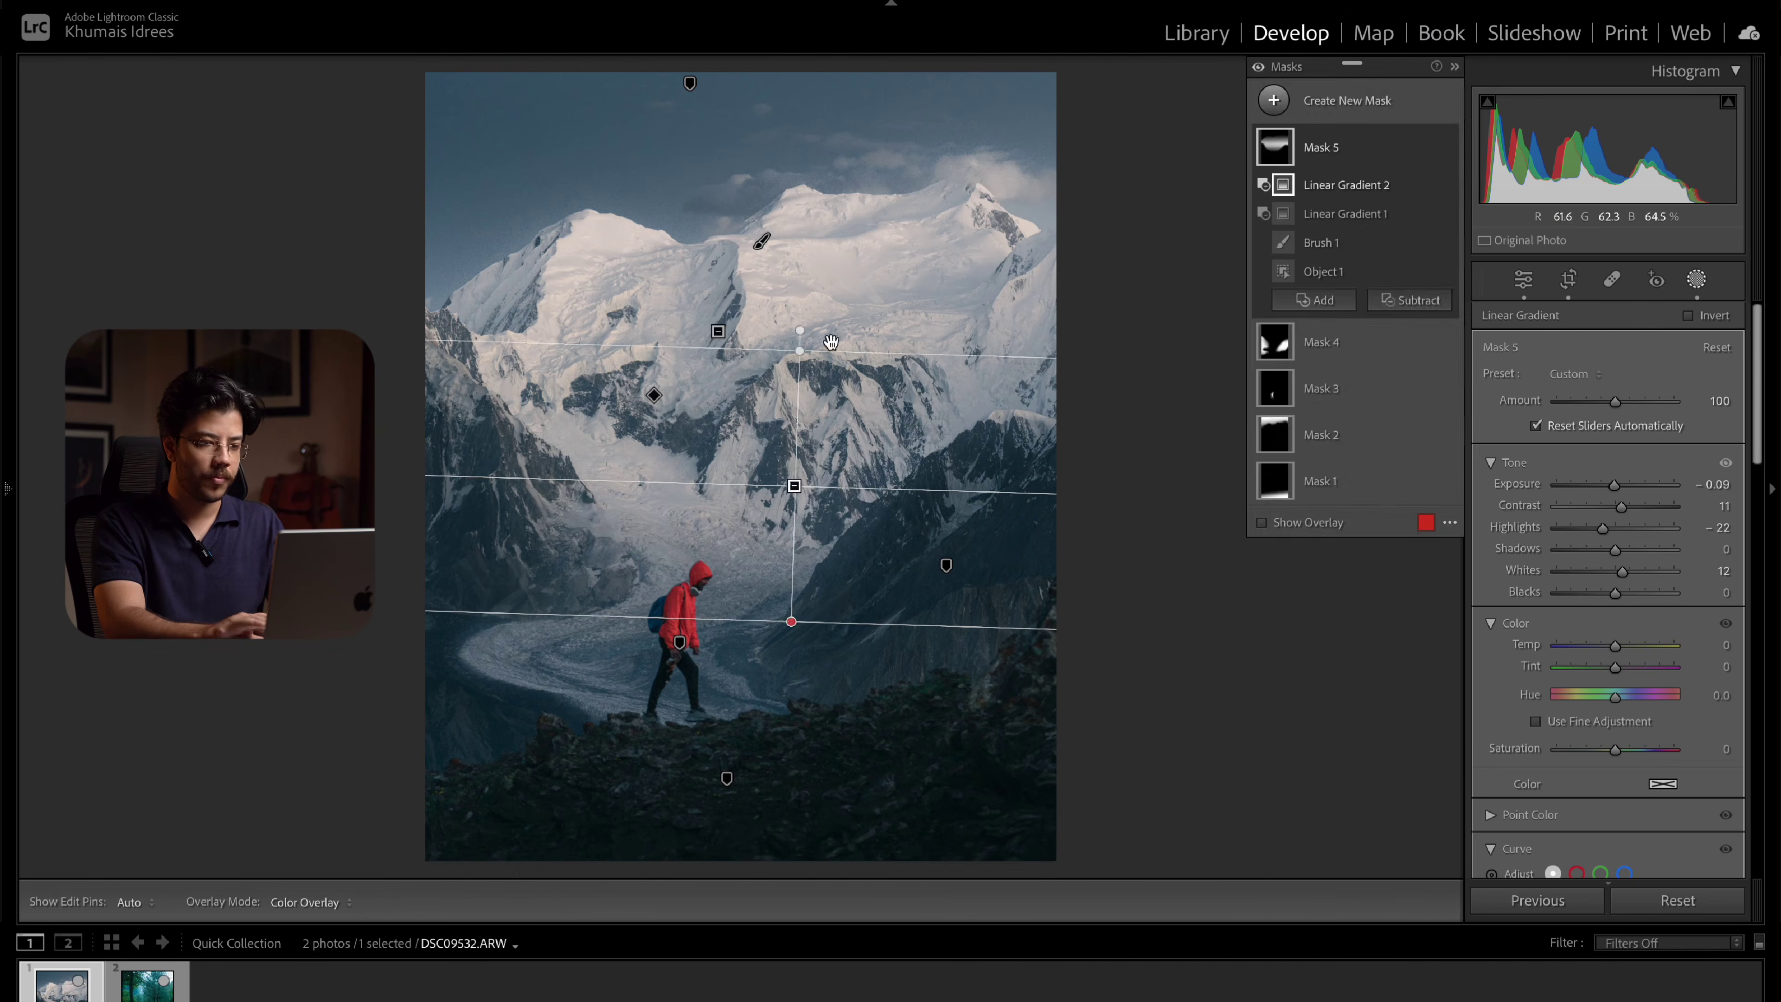
click(1697, 279)
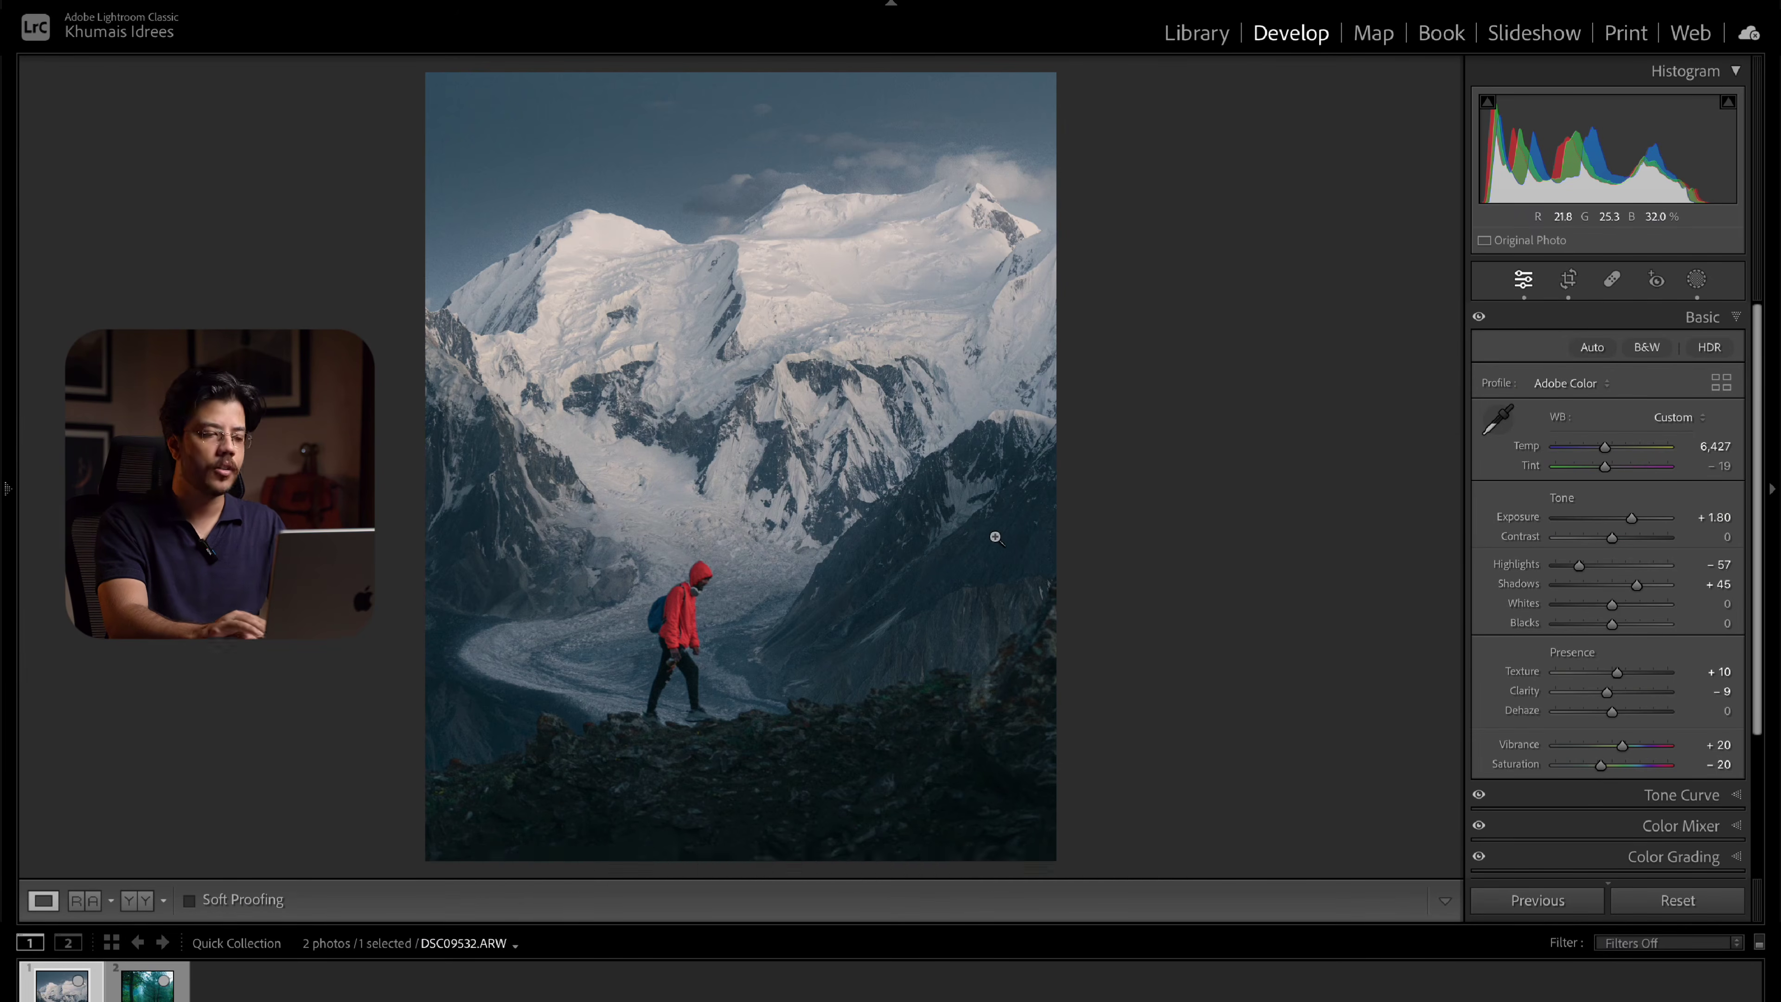
Create a new object mask over the glacier valley behind the hiker
click(1697, 279)
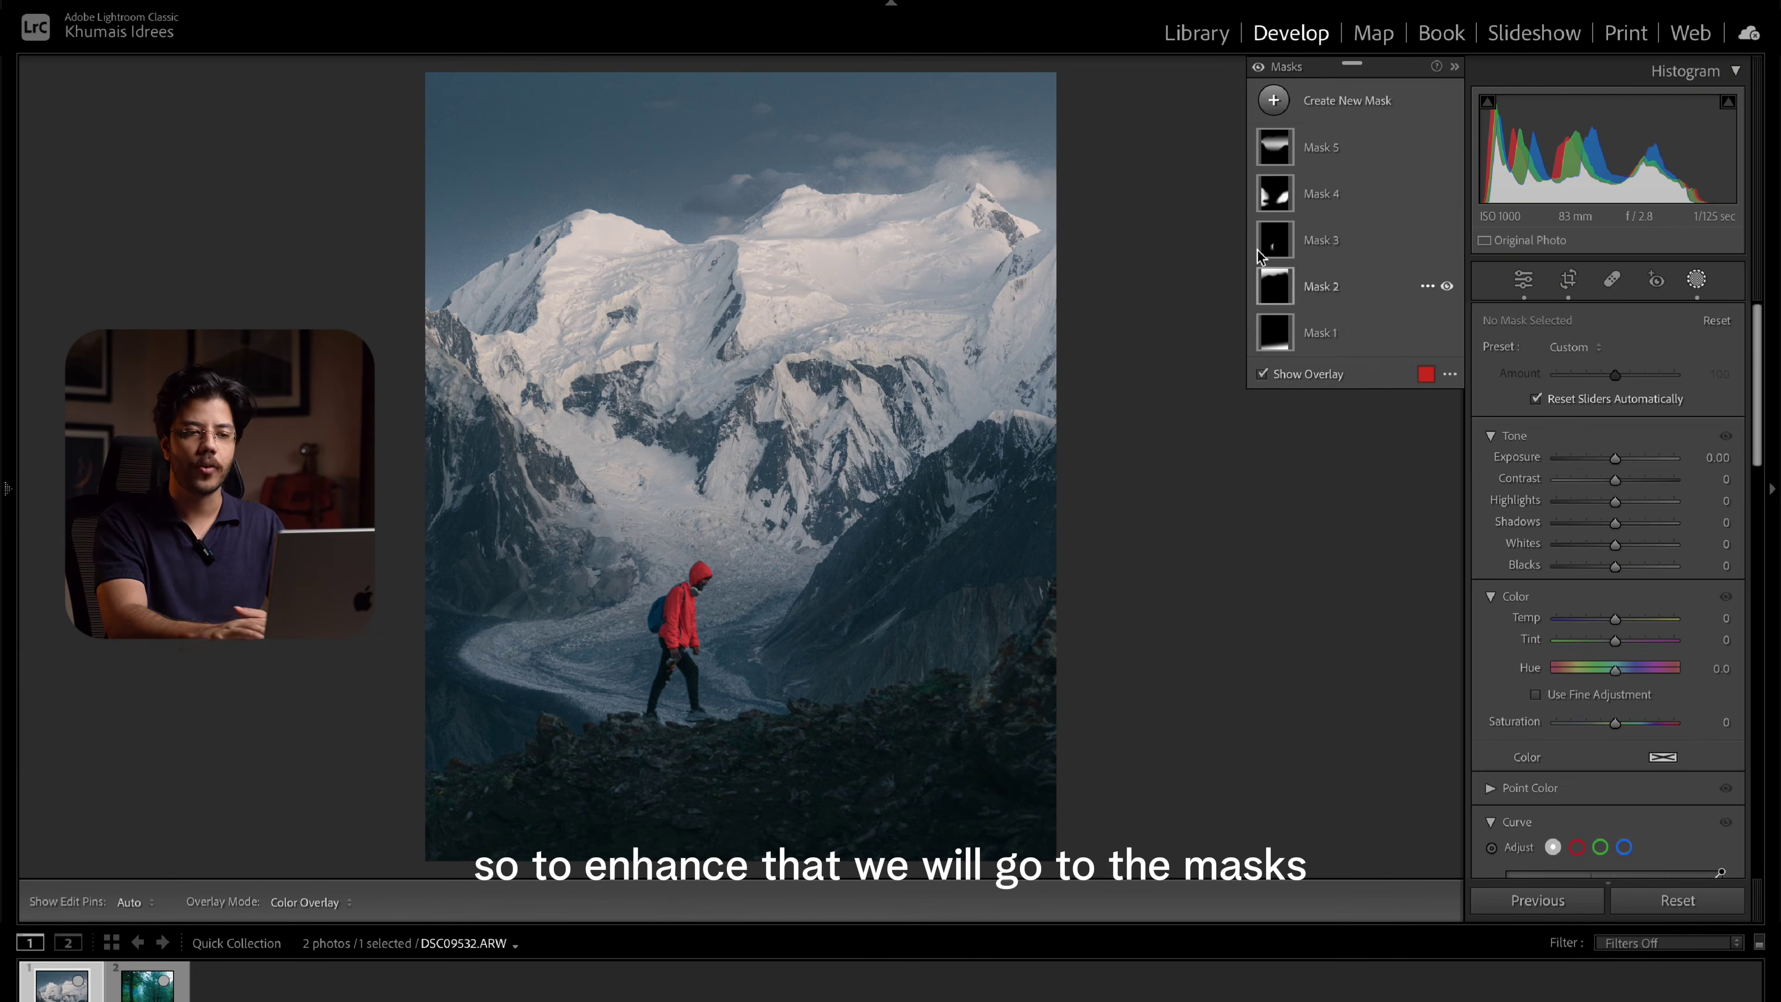
click(1275, 102)
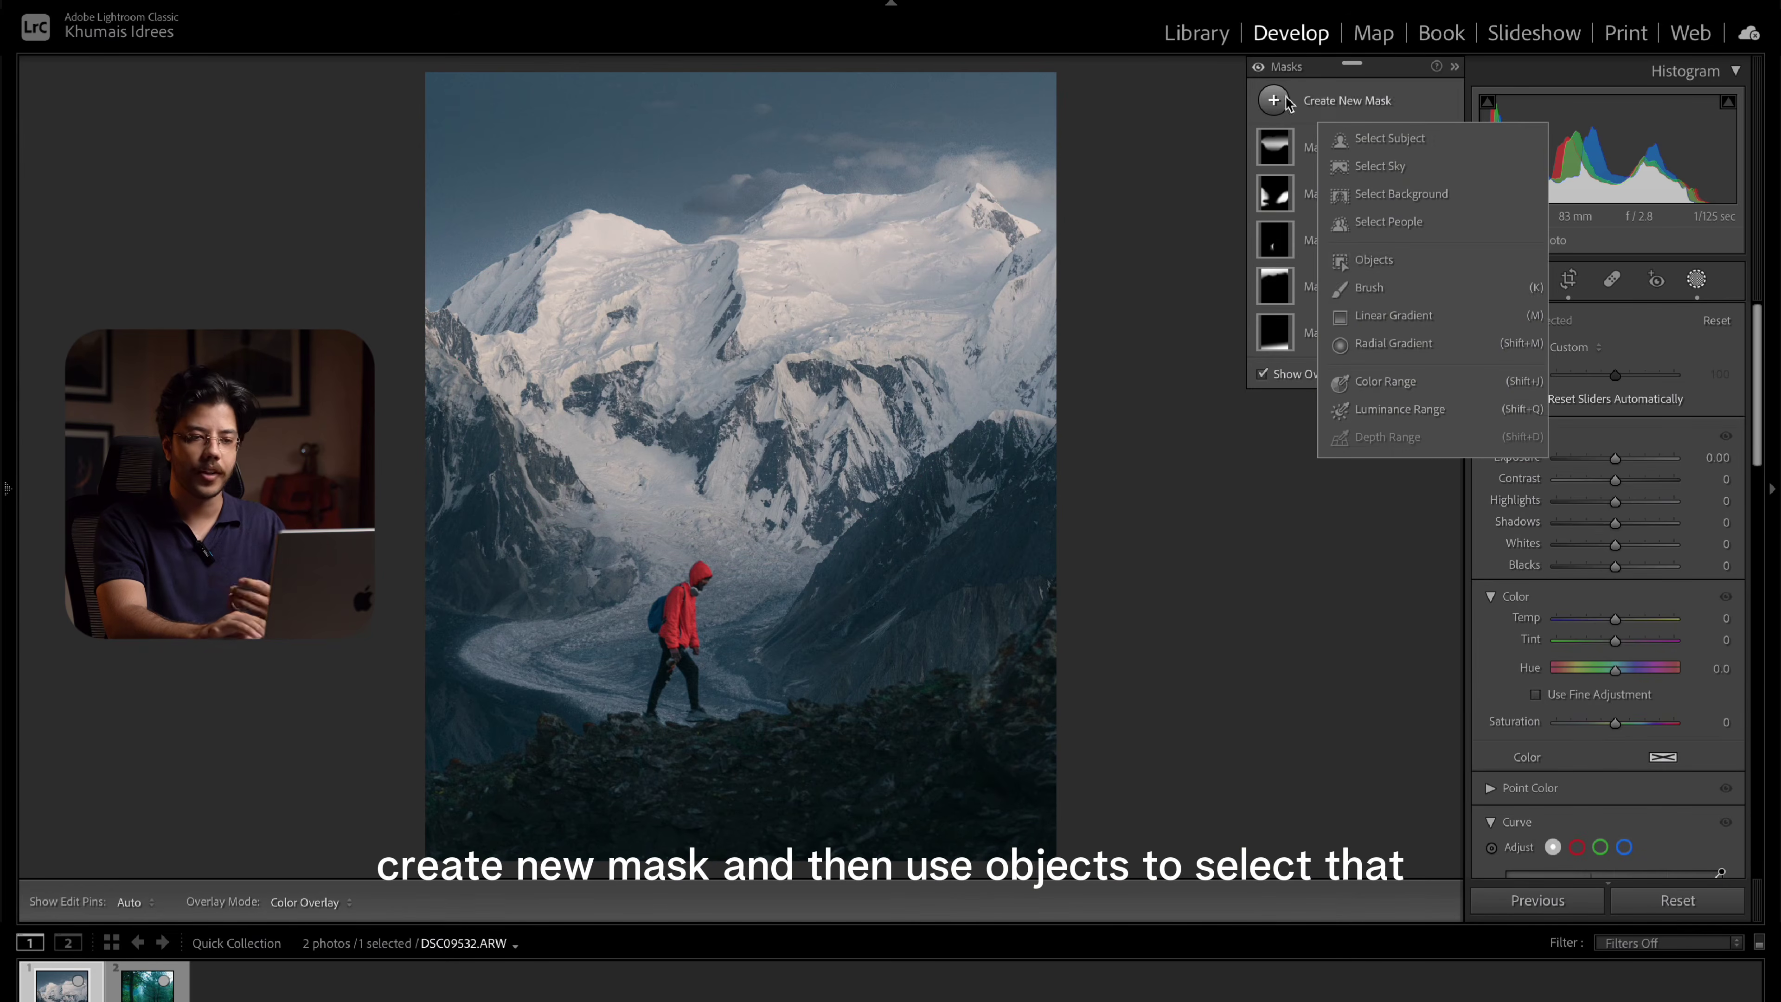
click(1350, 264)
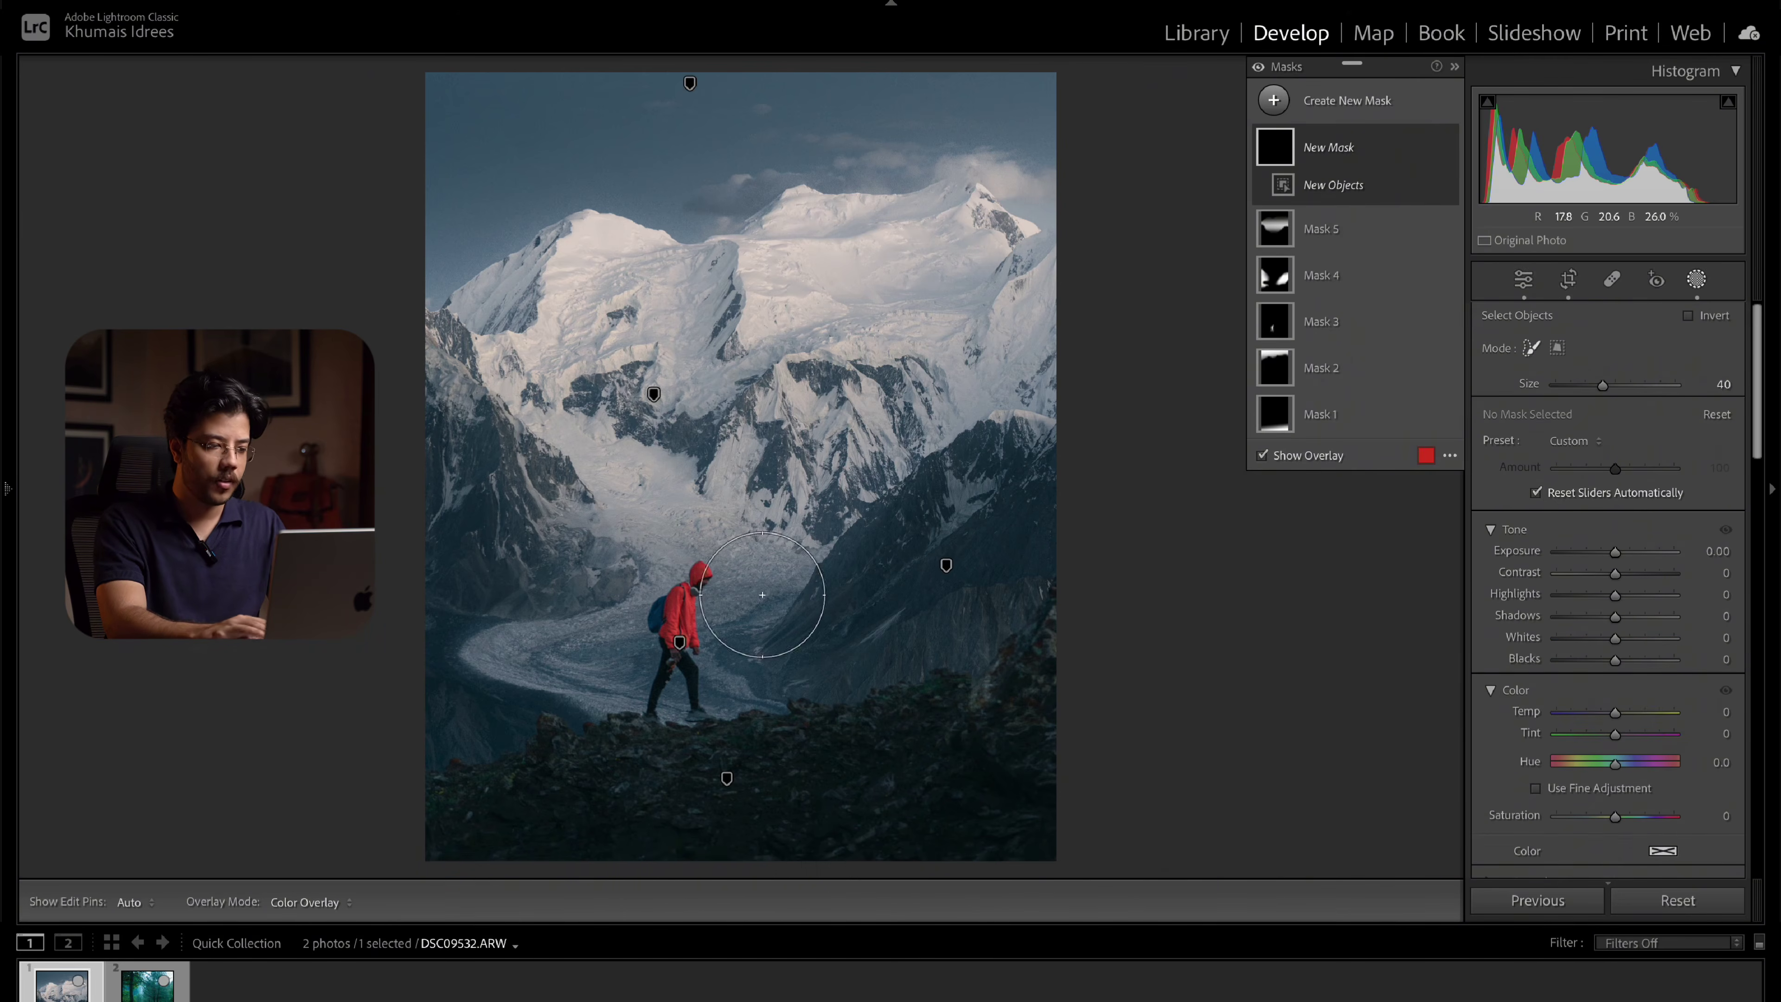
scroll(641, 678, down, 4)
mouse_move(681, 576)
mouse_down()
mouse_move(740, 583)
mouse_move(766, 559)
mouse_move(719, 612)
mouse_move(710, 657)
mouse_move(754, 713)
mouse_move(509, 656)
mouse_move(659, 599)
mouse_move(667, 551)
mouse_move(650, 535)
mouse_move(775, 540)
mouse_move(833, 506)
mouse_move(620, 503)
mouse_up()
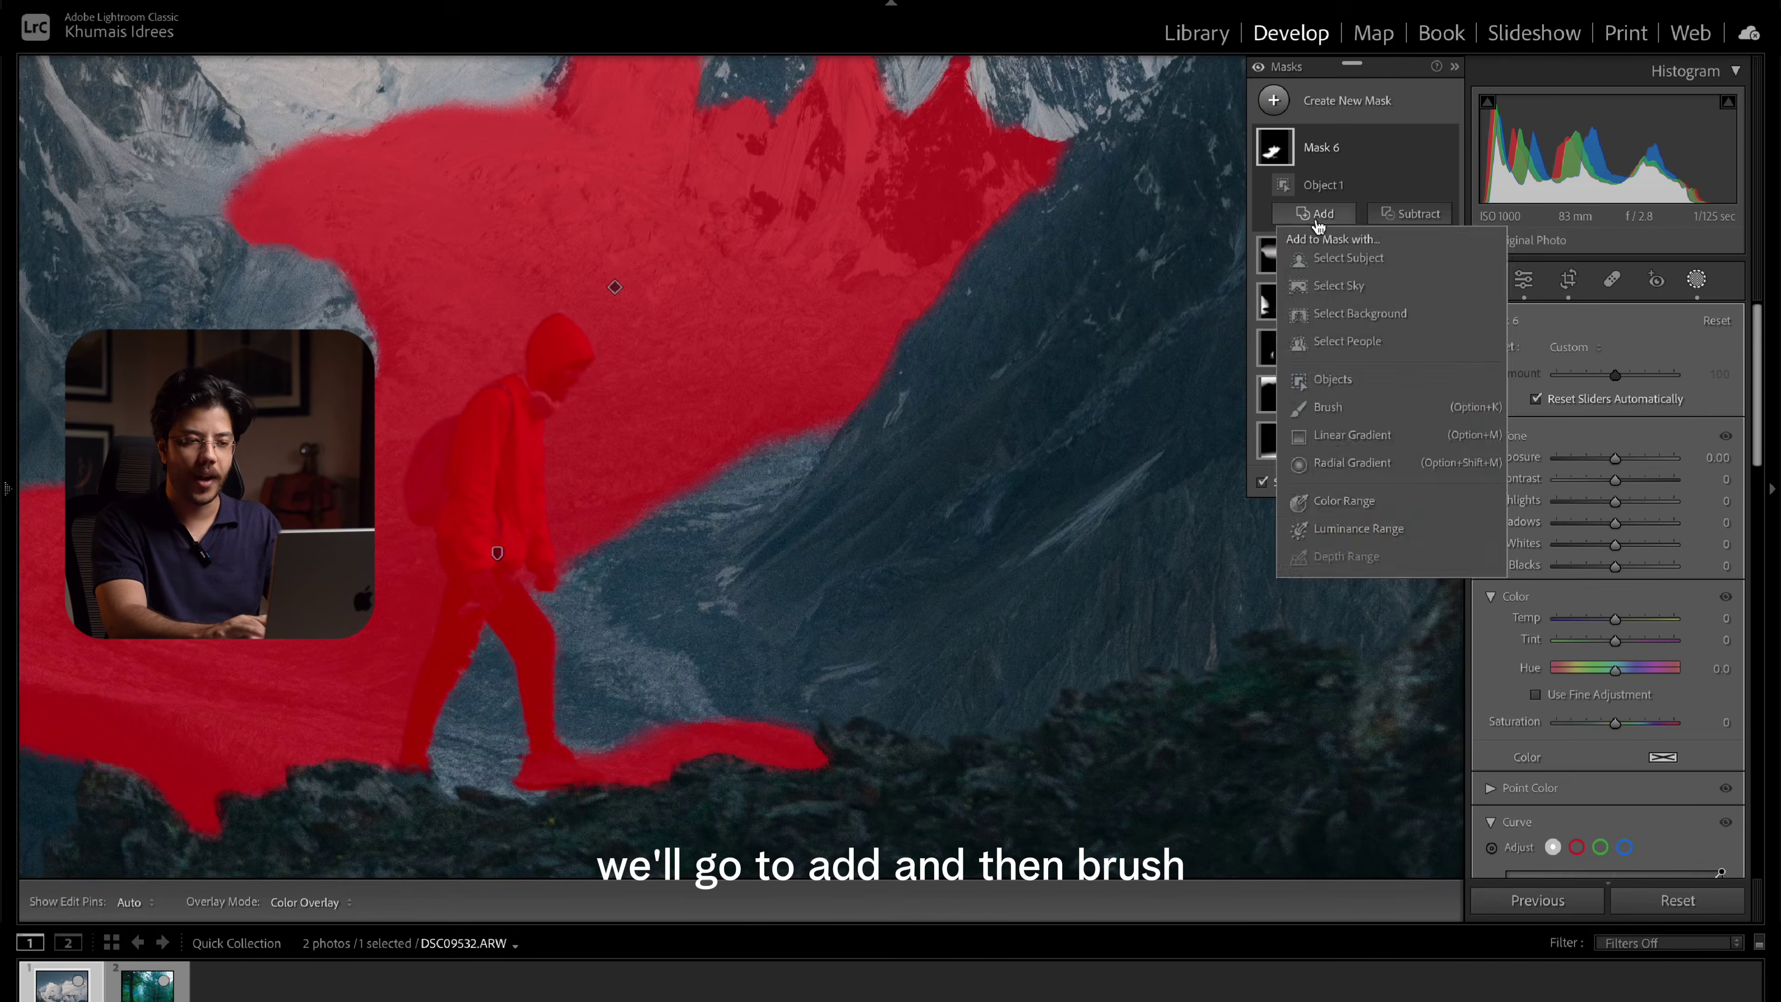
Add brush strokes to the glacier mask, covering the missing ice between the hiker's legs and between the hiker and the dark slope
click(1318, 214)
click(1318, 214)
click(1340, 409)
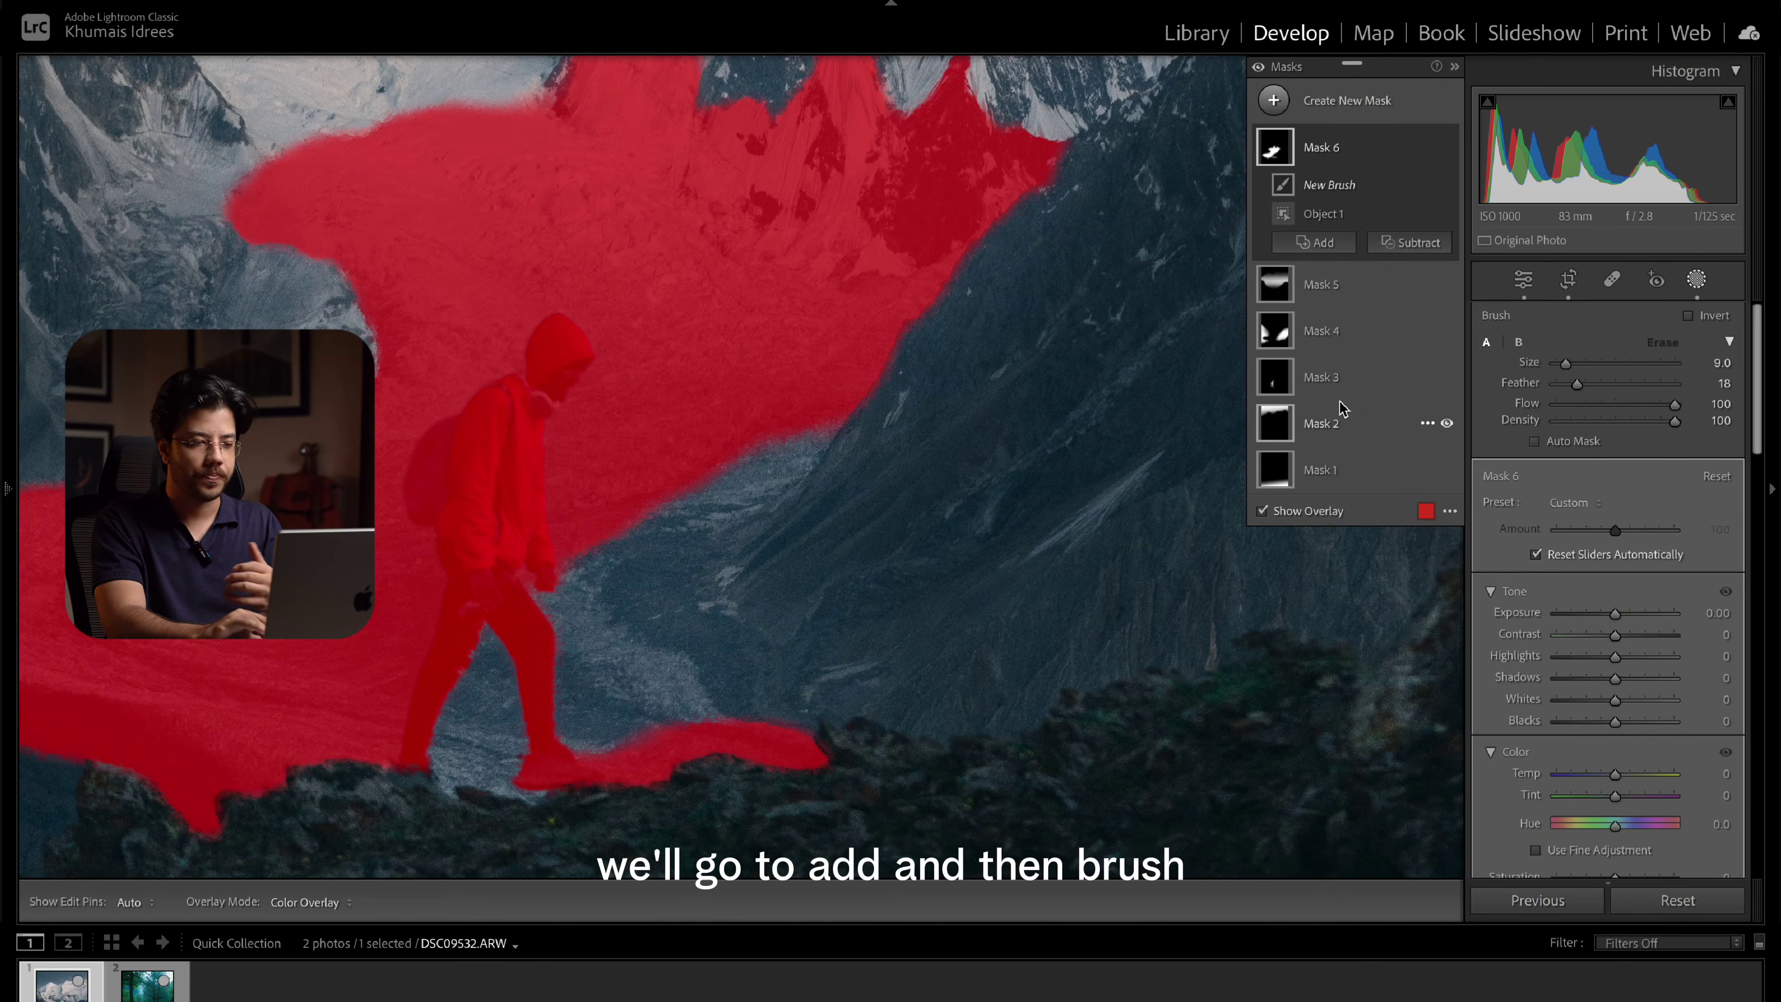
drag(497, 553, 693, 724)
key(h)
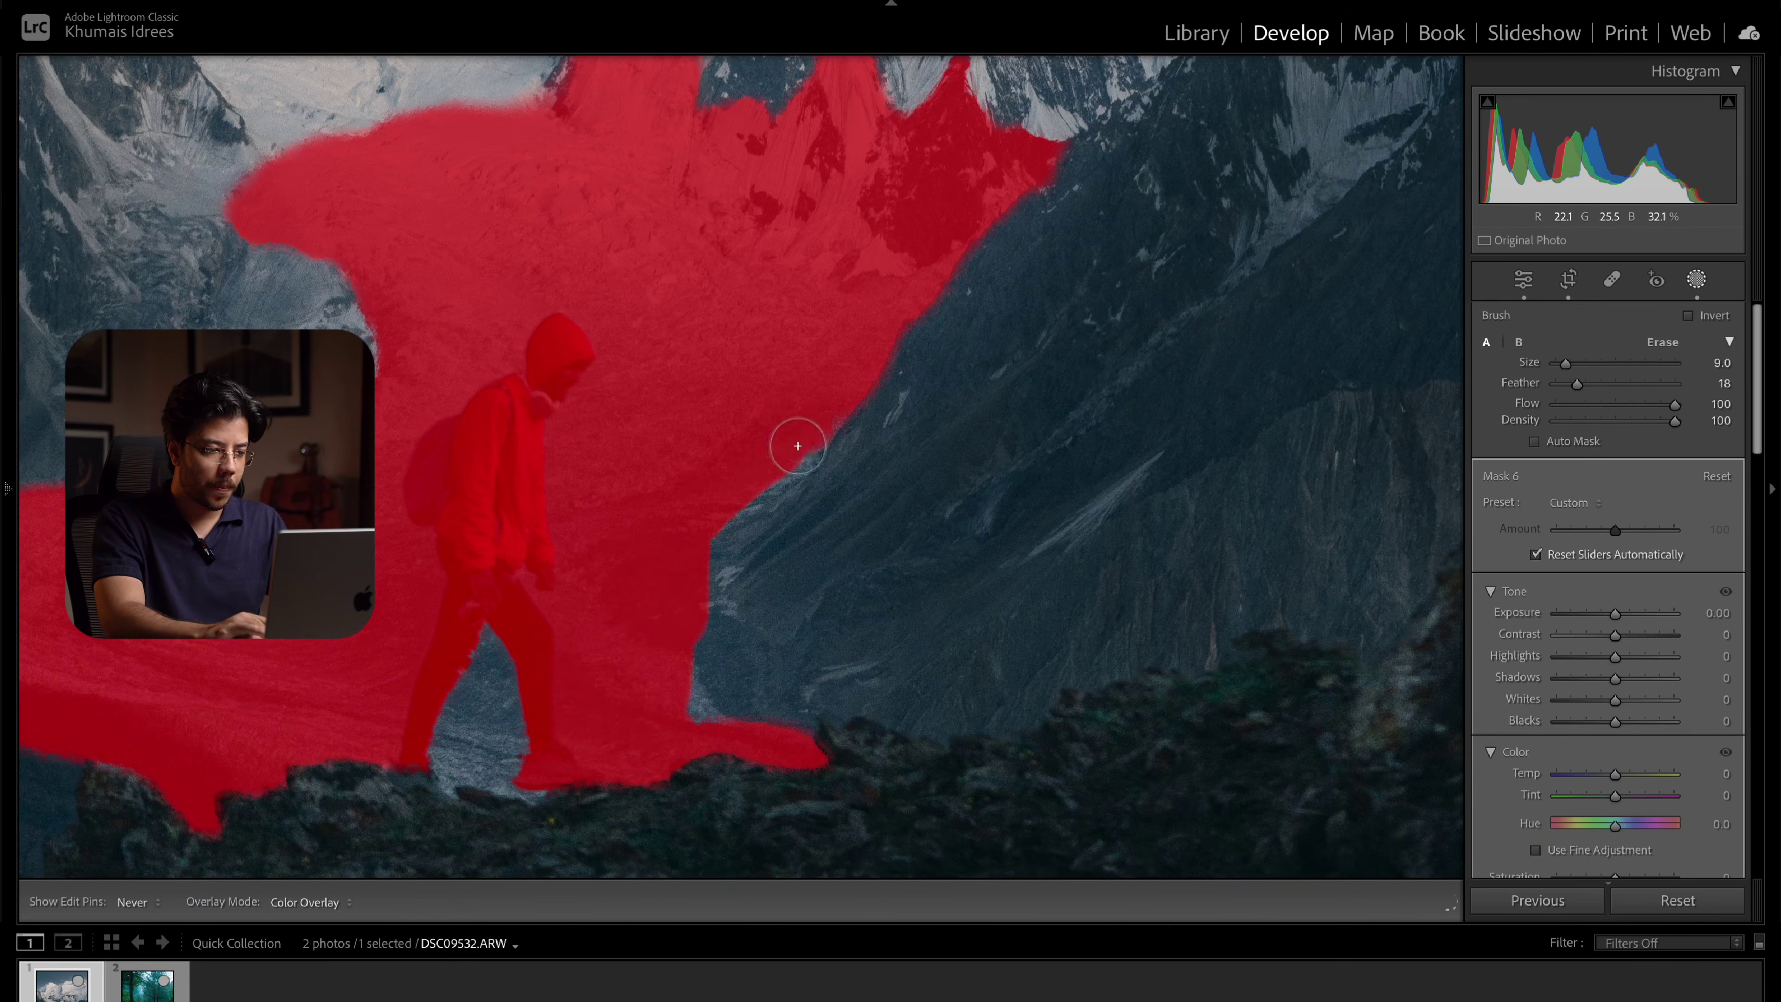
mouse_move(711, 617)
mouse_down()
mouse_move(701, 680)
mouse_move(762, 731)
mouse_up()
mouse_move(556, 734)
mouse_down()
mouse_move(479, 784)
mouse_move(445, 759)
mouse_move(509, 672)
mouse_move(458, 716)
mouse_up()
key(h)
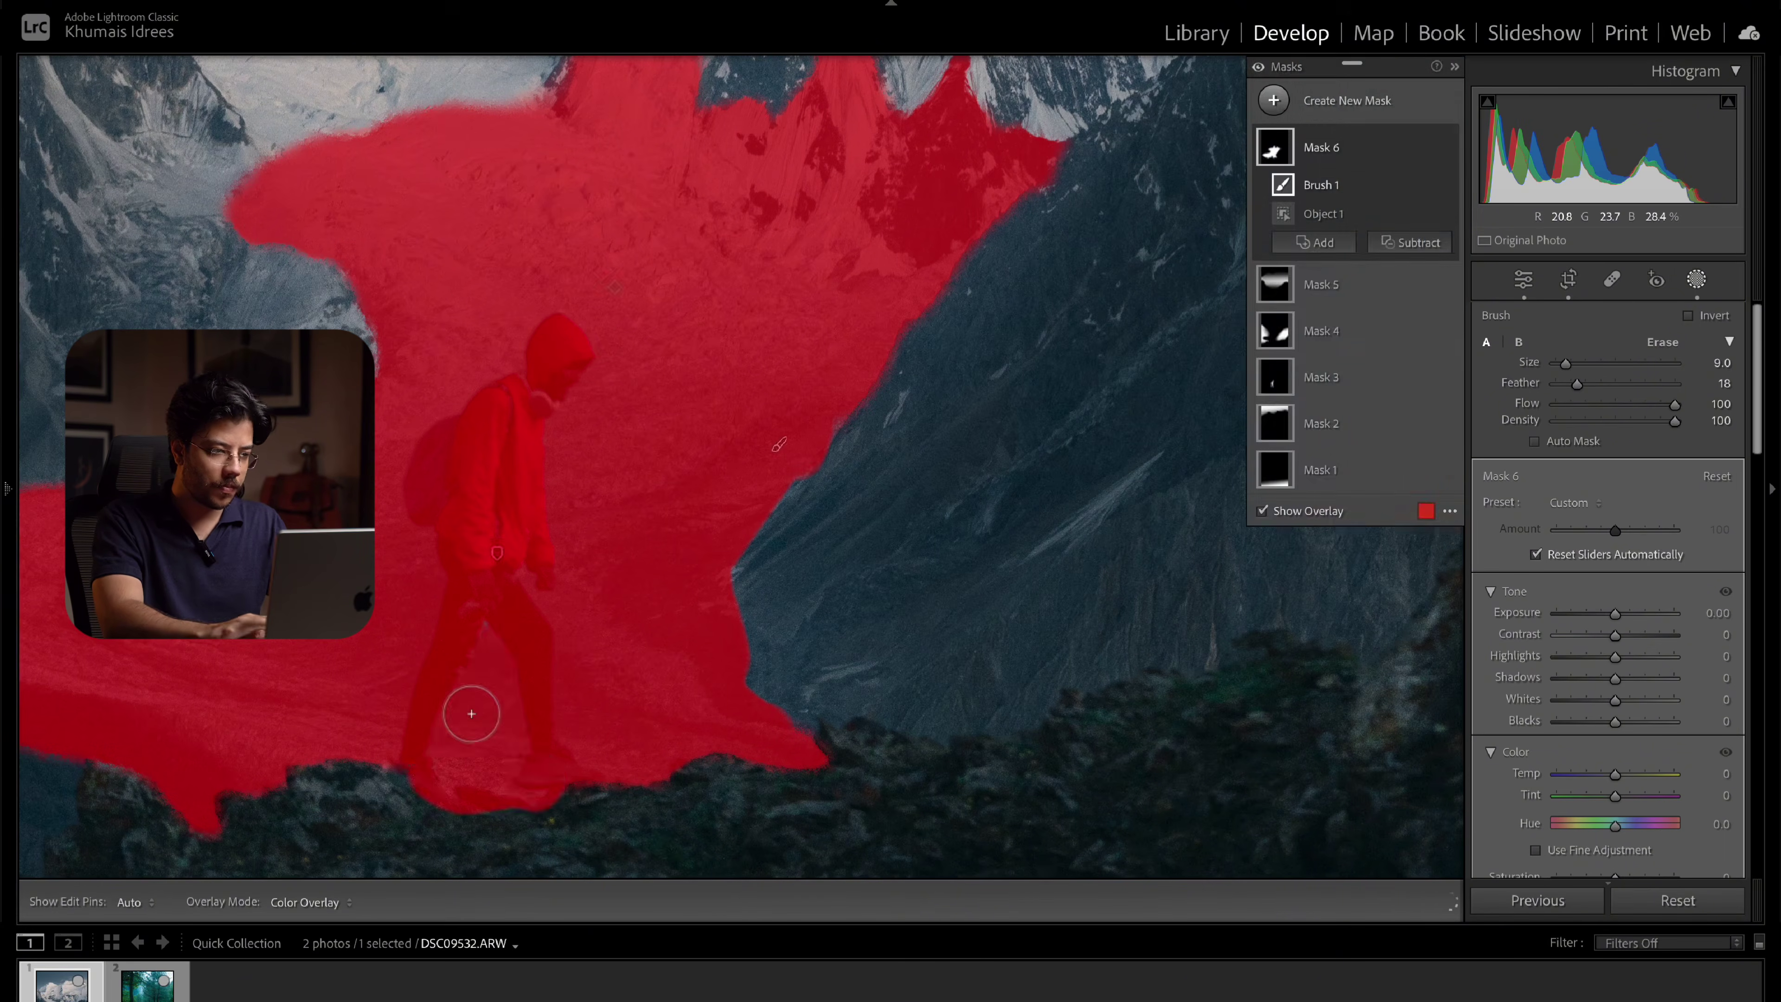
key(z)
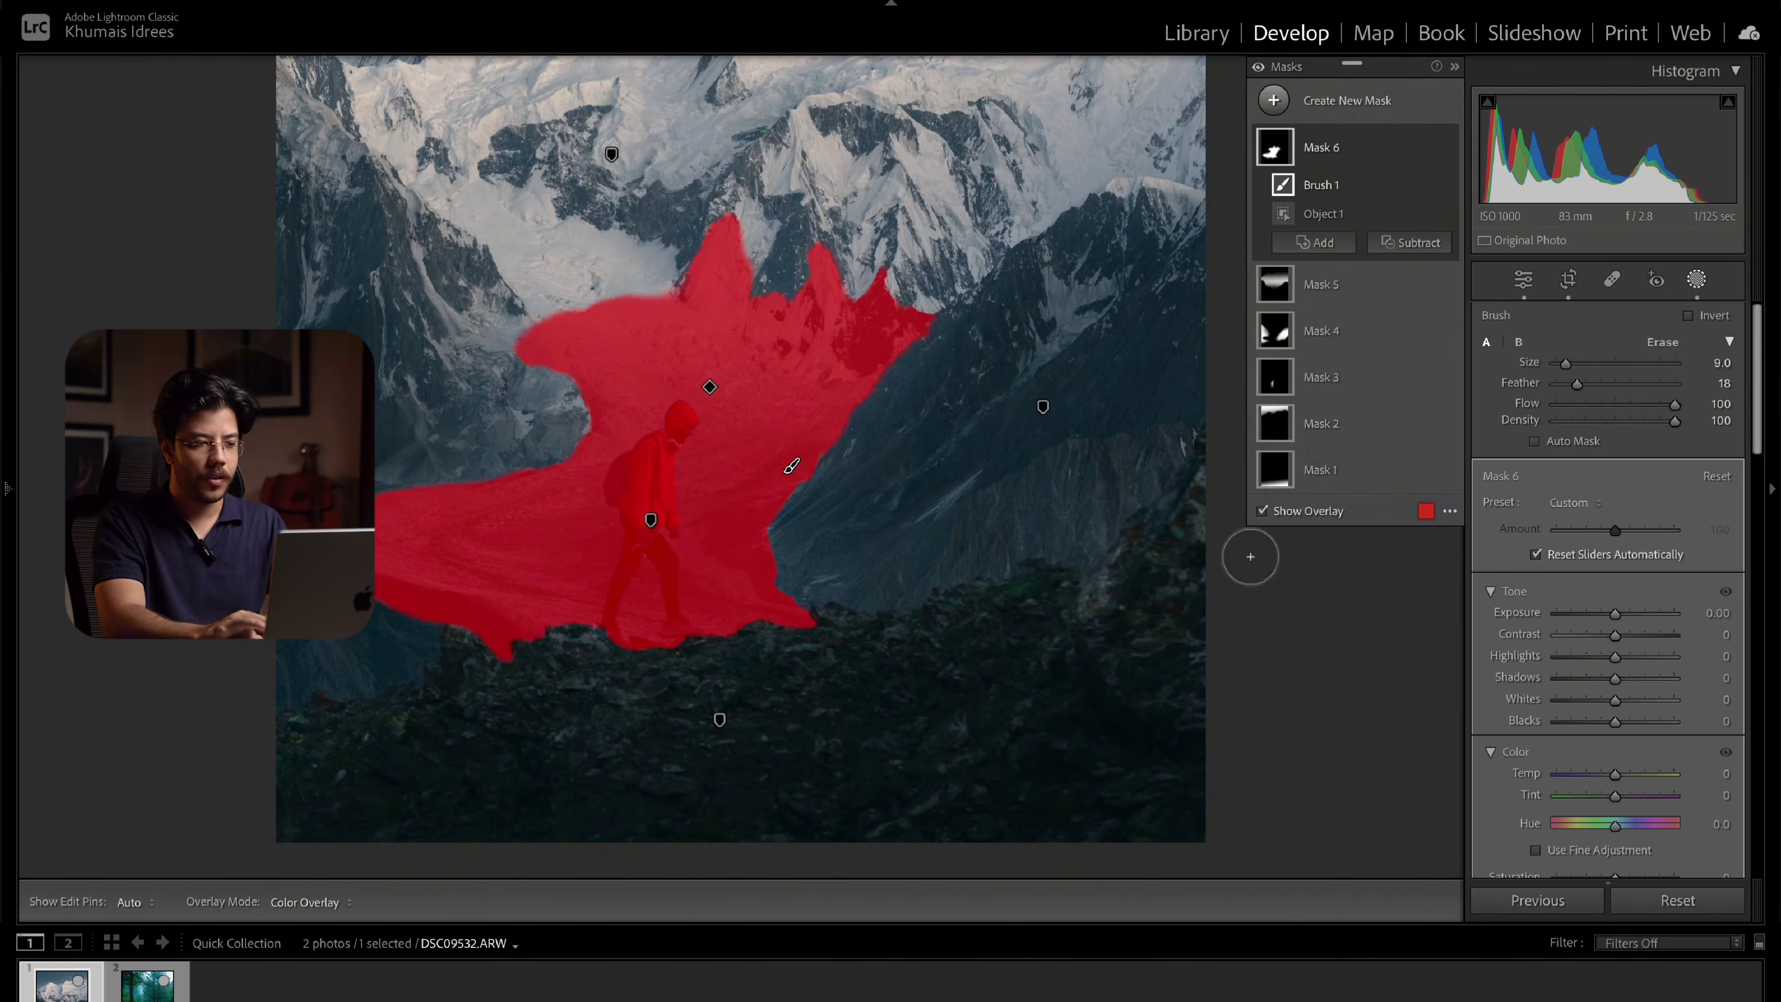
Subtract the subject from the glacier mask so the hiker is excluded, and set the mask's exposure to 0.30
click(1426, 253)
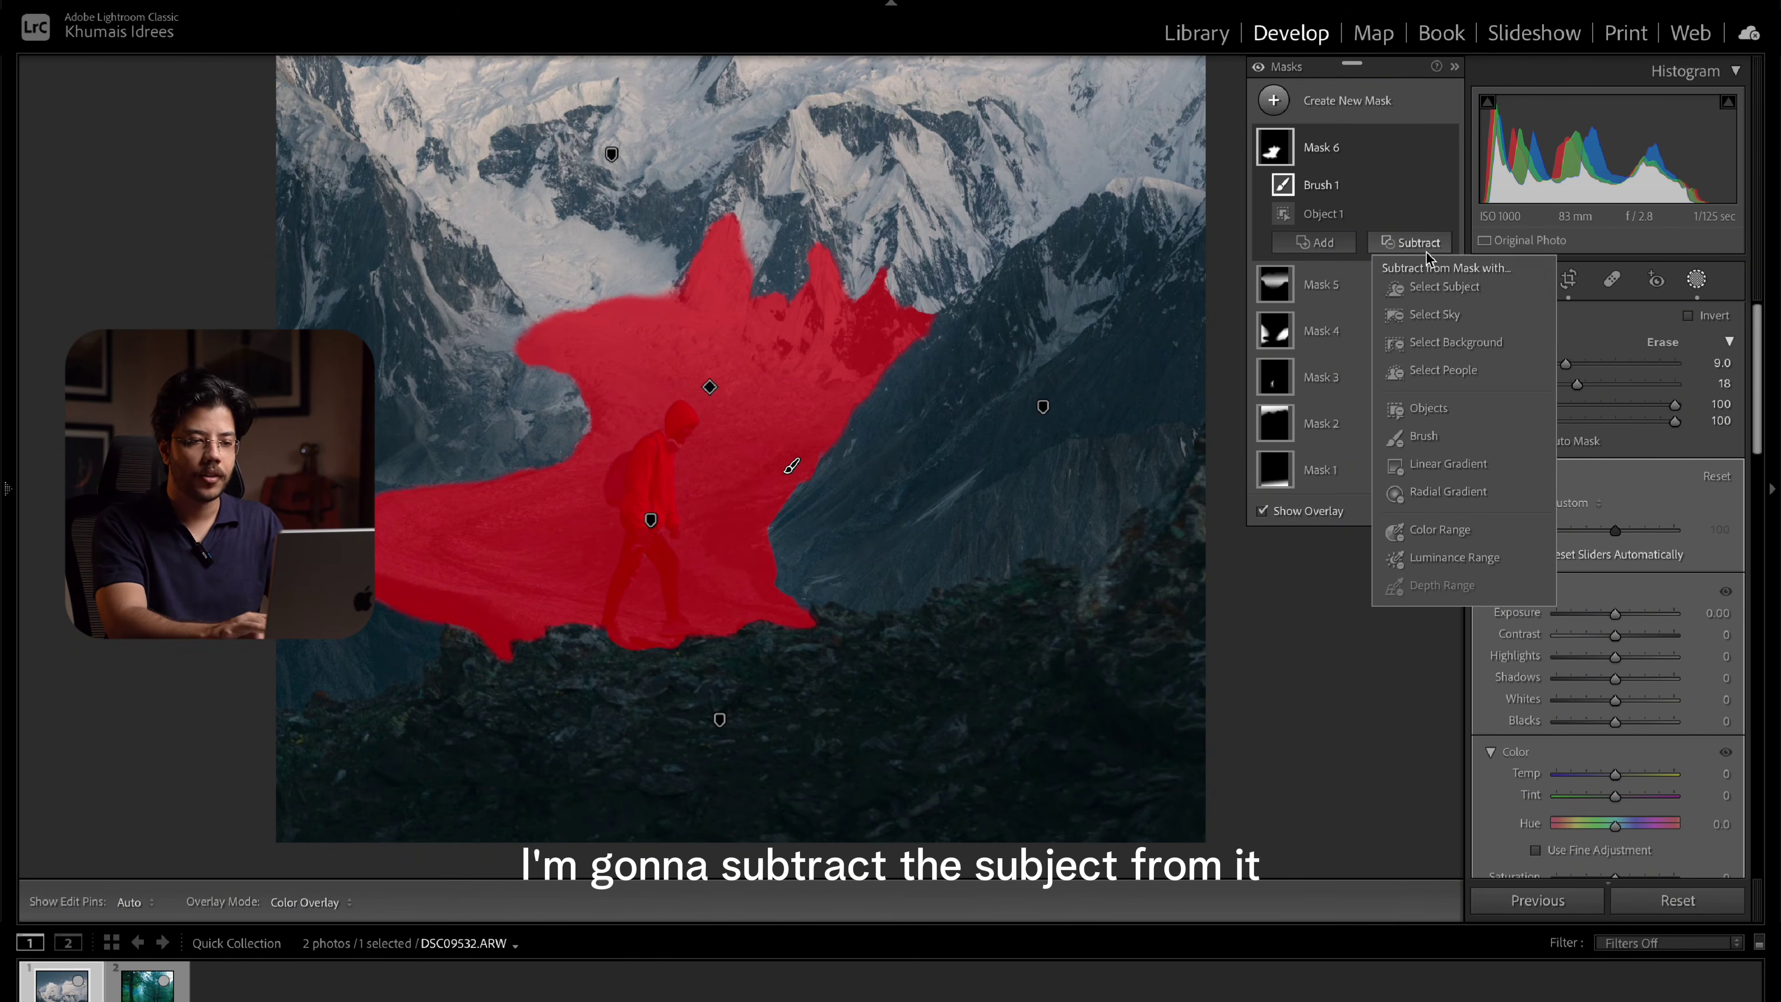
click(1426, 287)
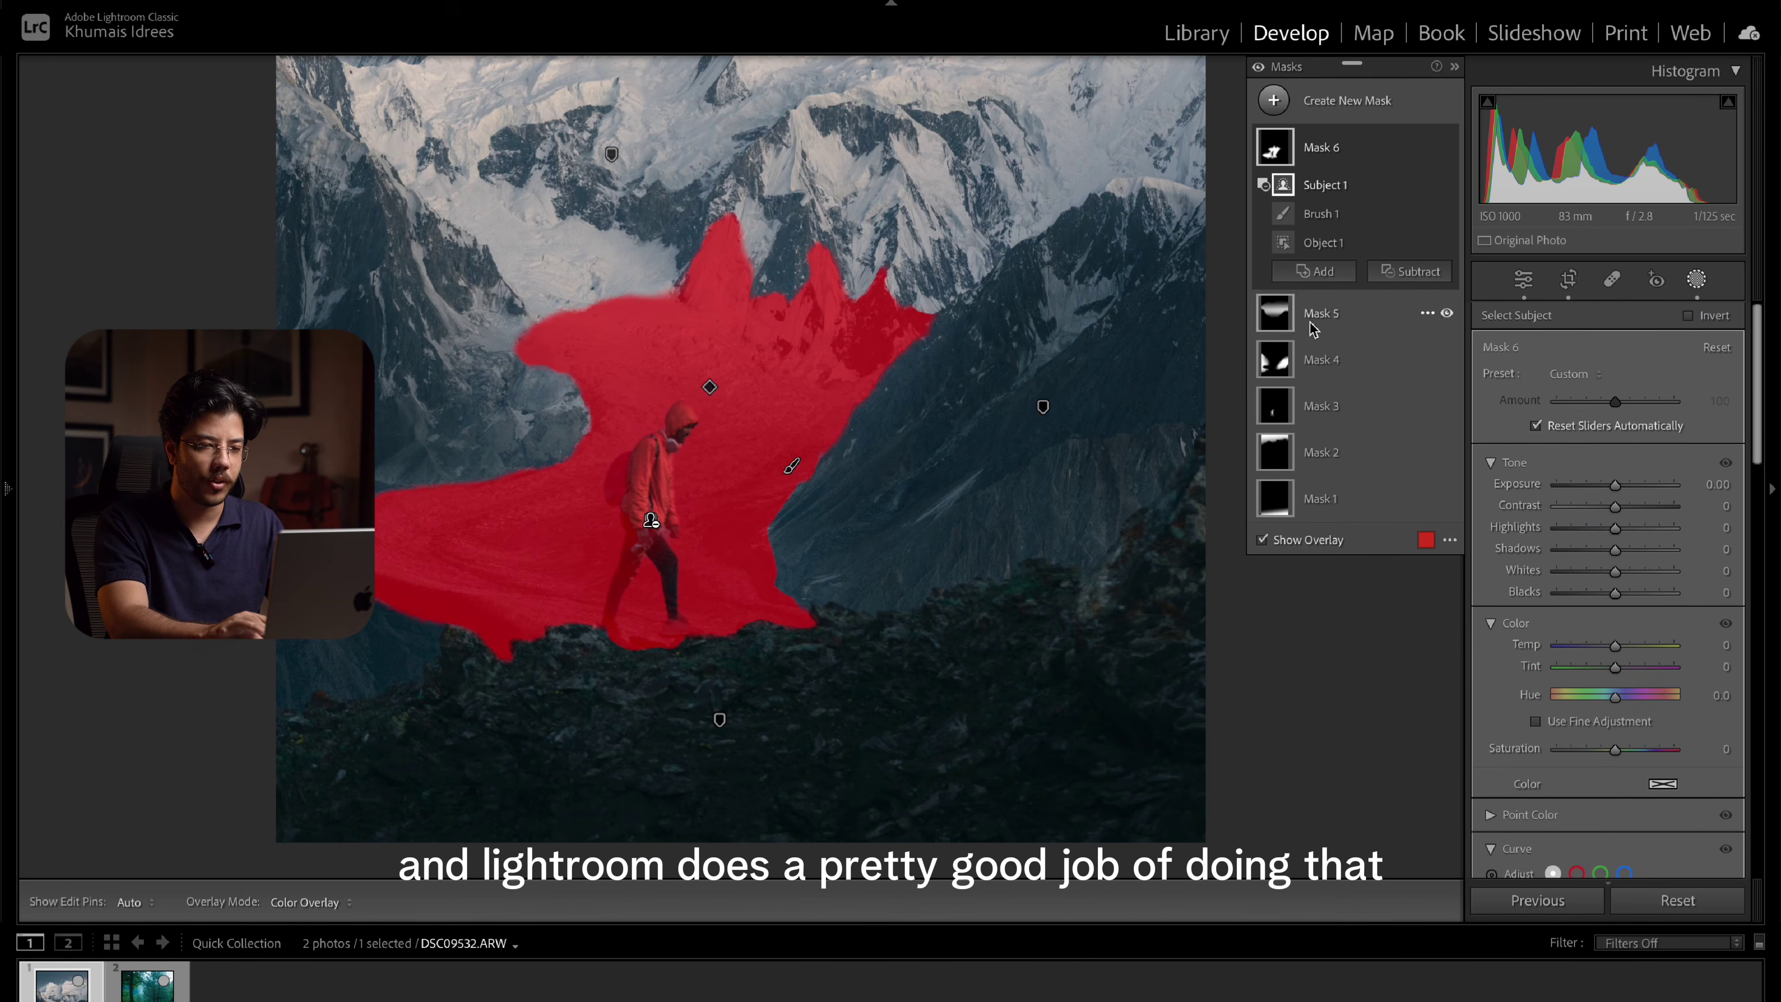
drag(1609, 482, 1620, 485)
Subtract an object selection with brush size 15 from the glacier mask, covering the dark slope edge in front of the hiker
click(1409, 271)
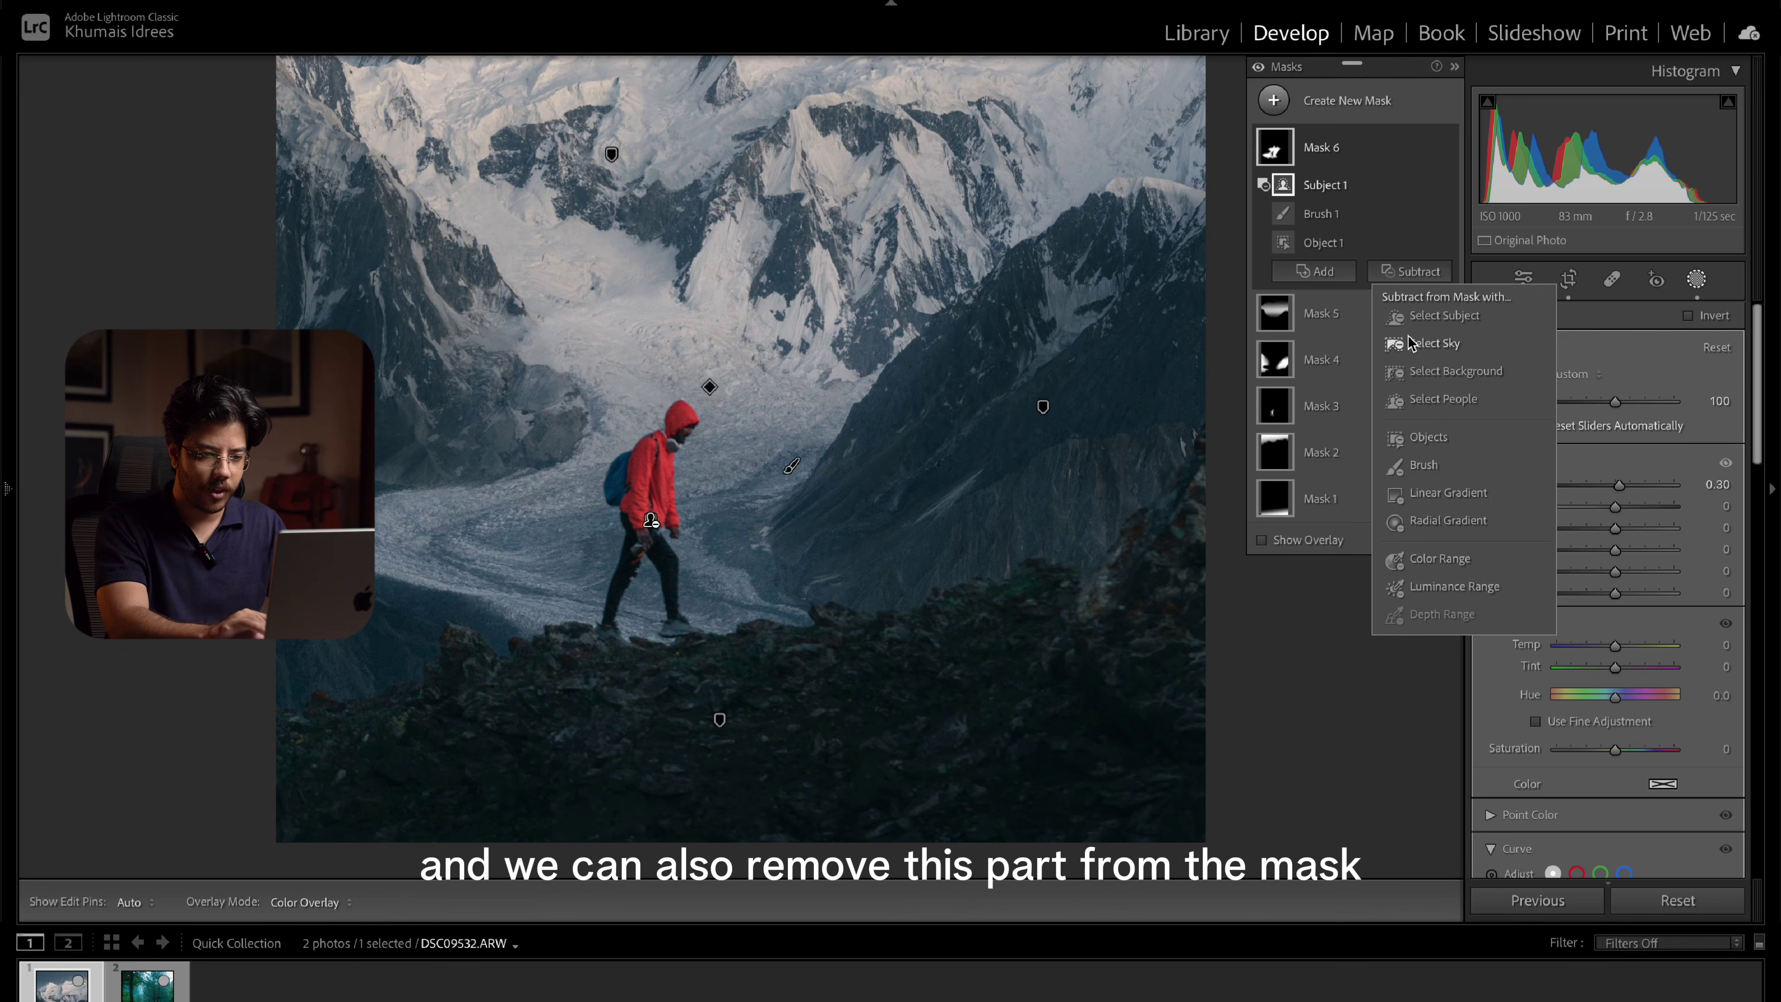
click(1424, 441)
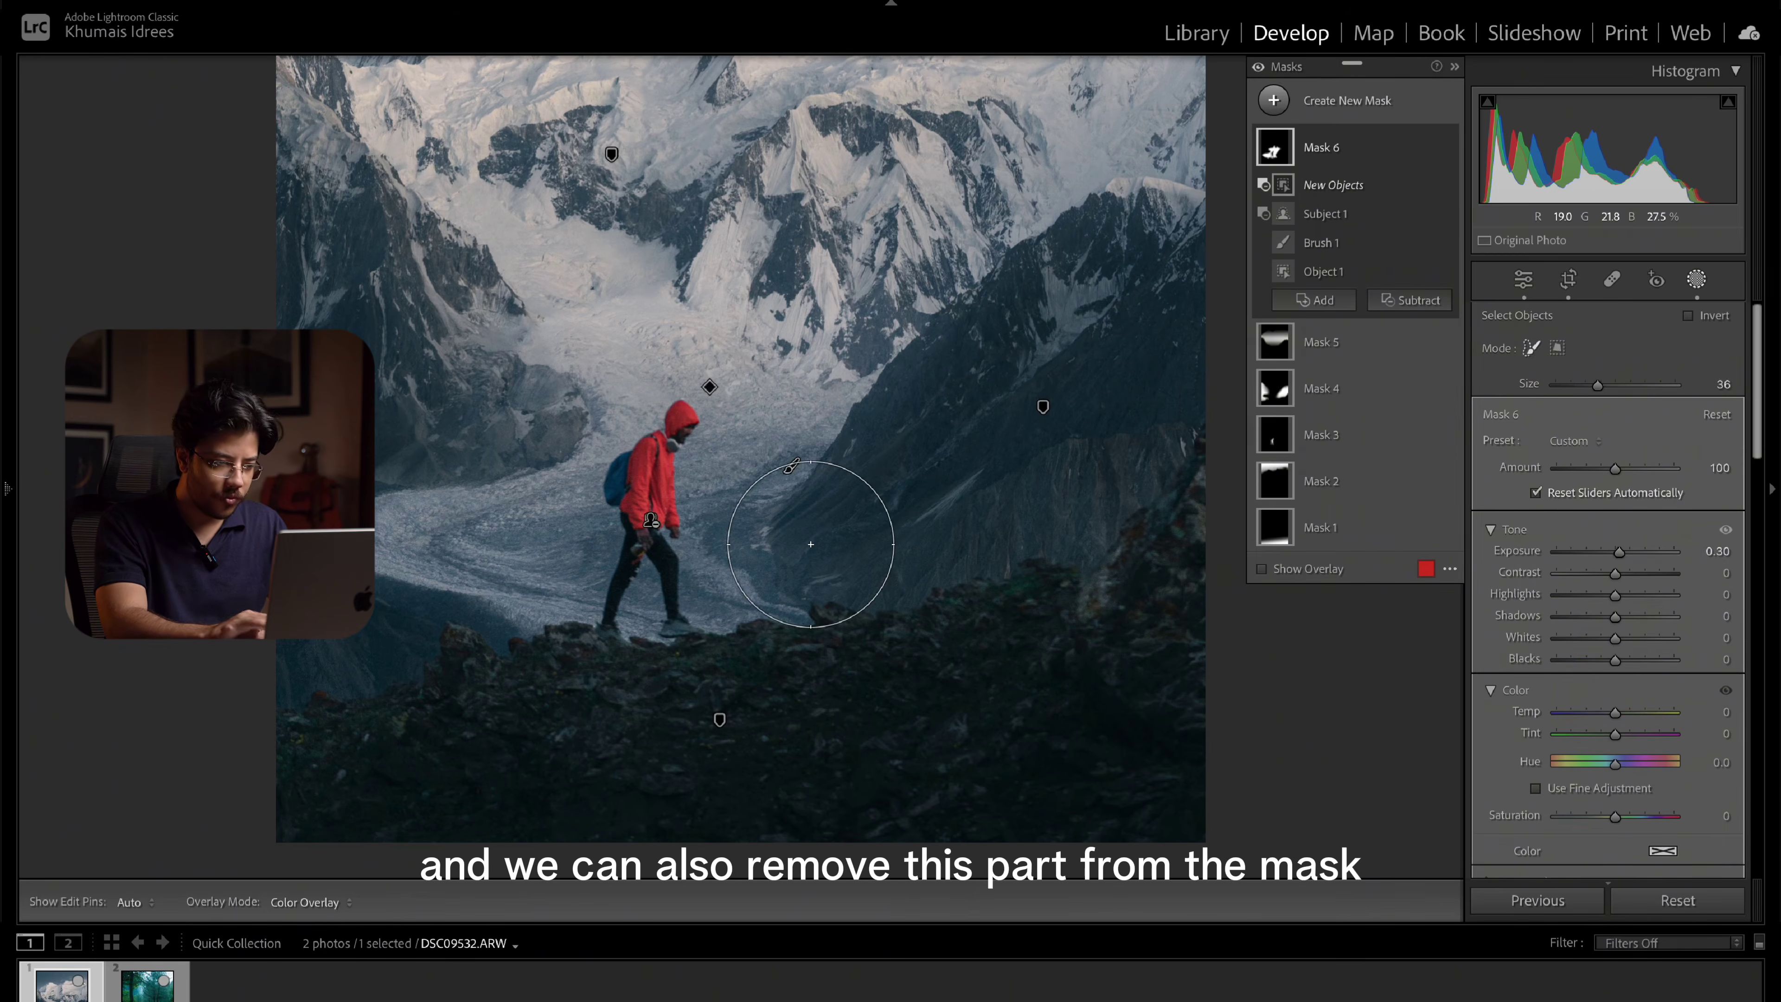
scroll(811, 544, down, 5)
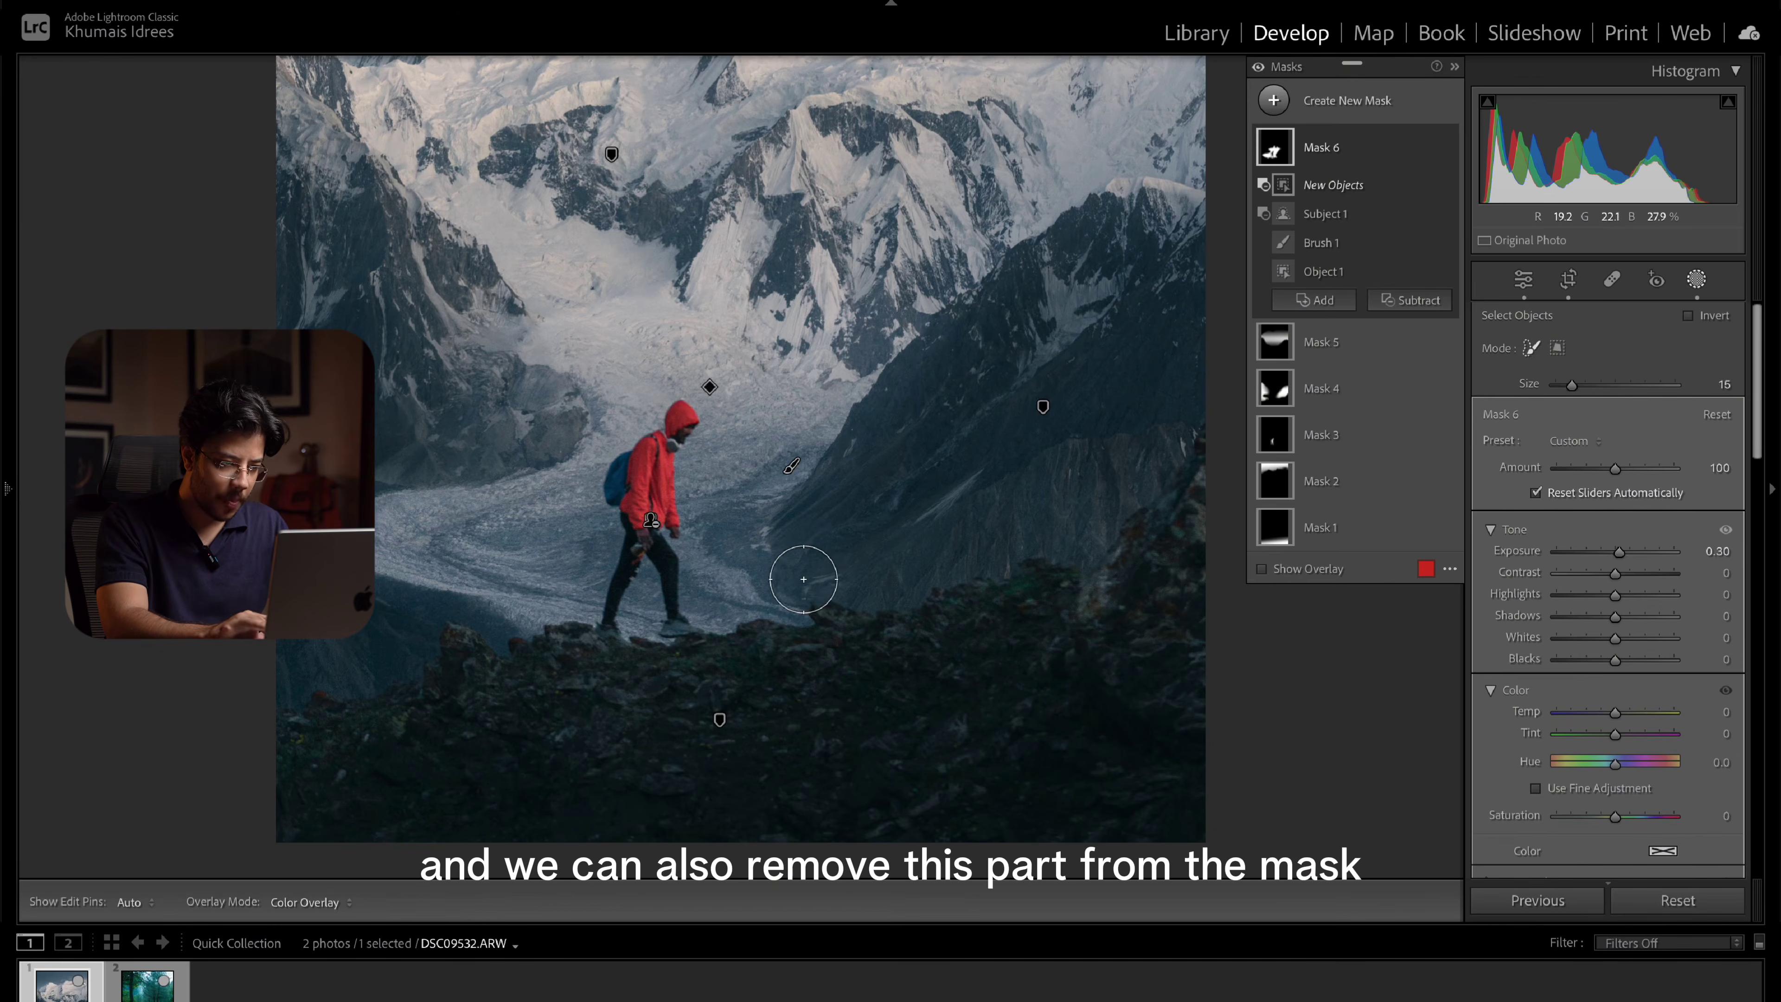
mouse_move(813, 582)
mouse_down()
mouse_move(740, 540)
mouse_move(768, 492)
mouse_up()
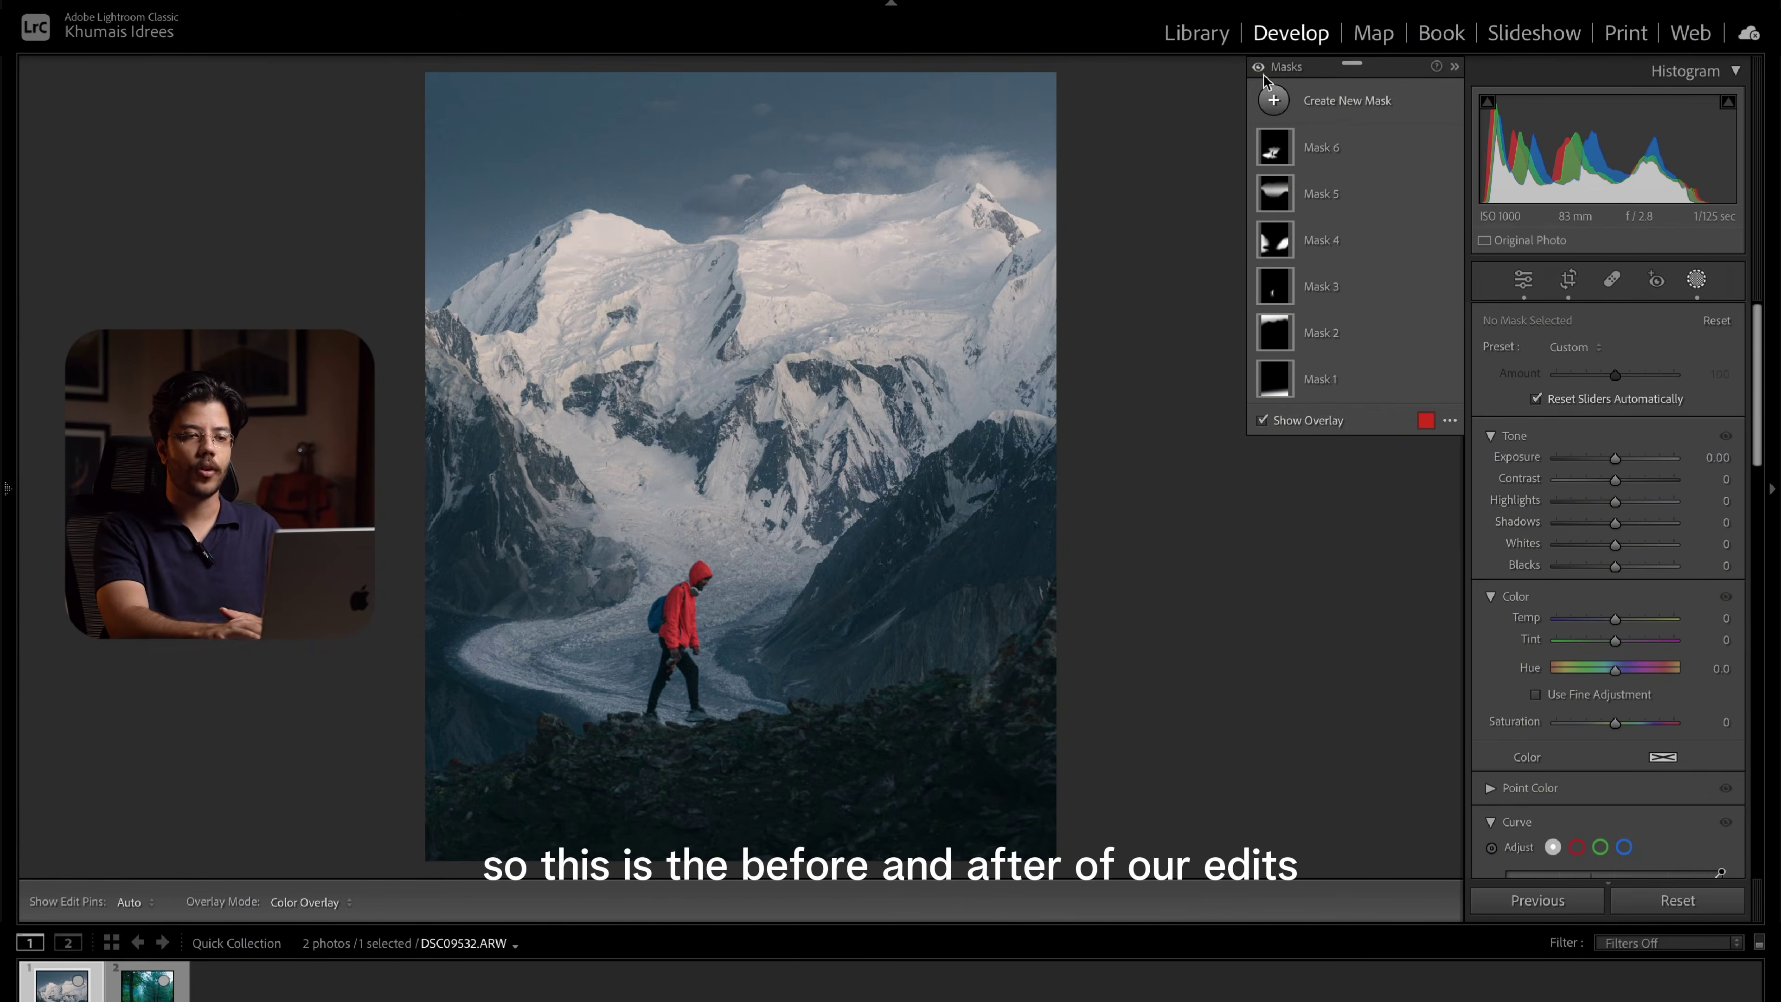
Compare the mountain photo with and without its masks, and the forest photo before and after its basic adjustments
click(1259, 68)
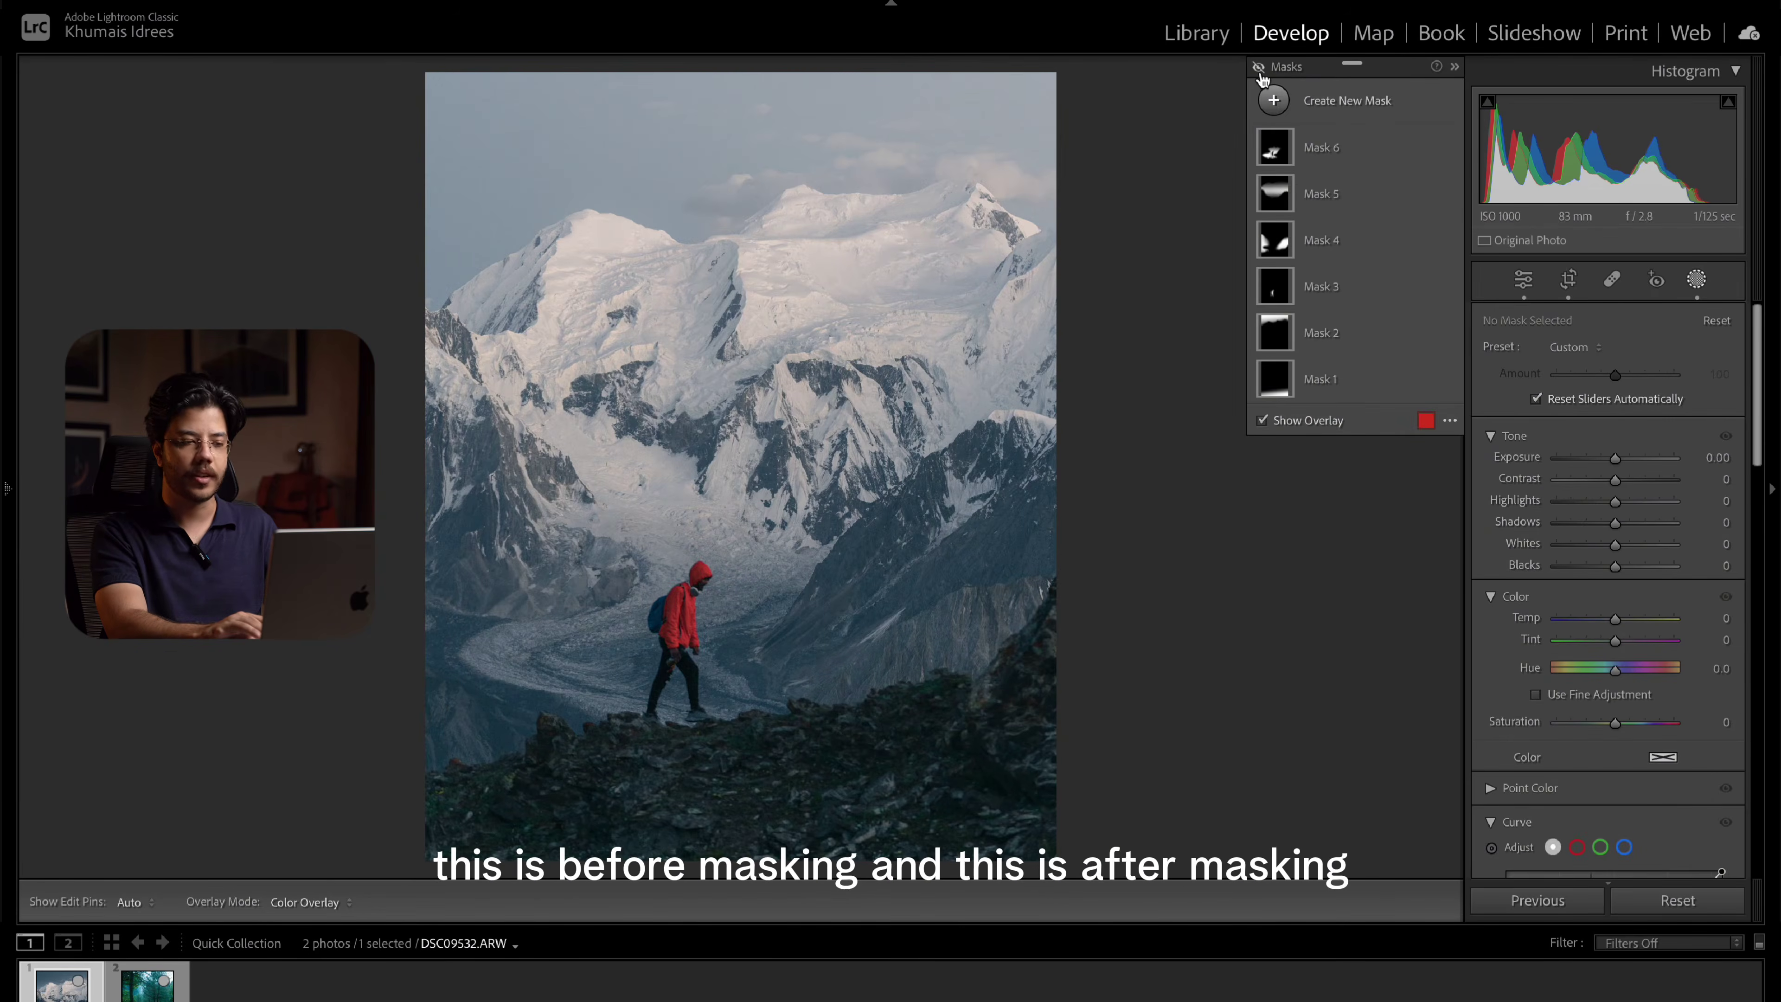
click(1260, 68)
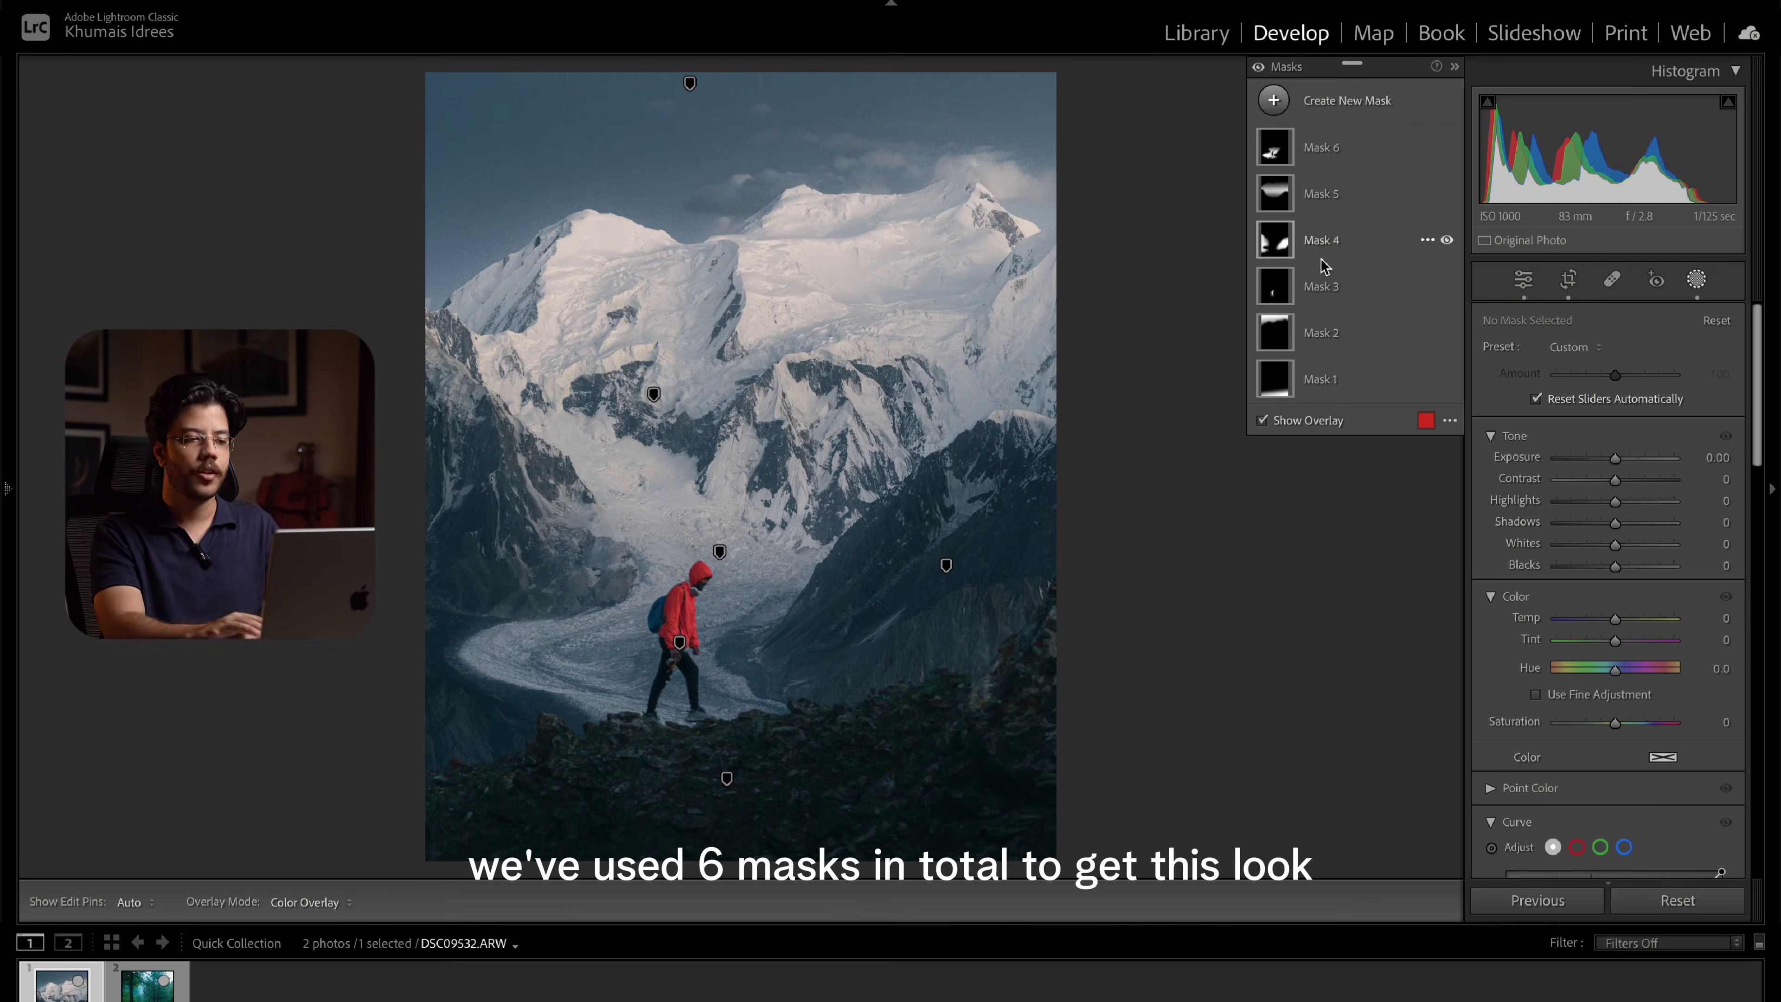
mouse_move(1283, 325)
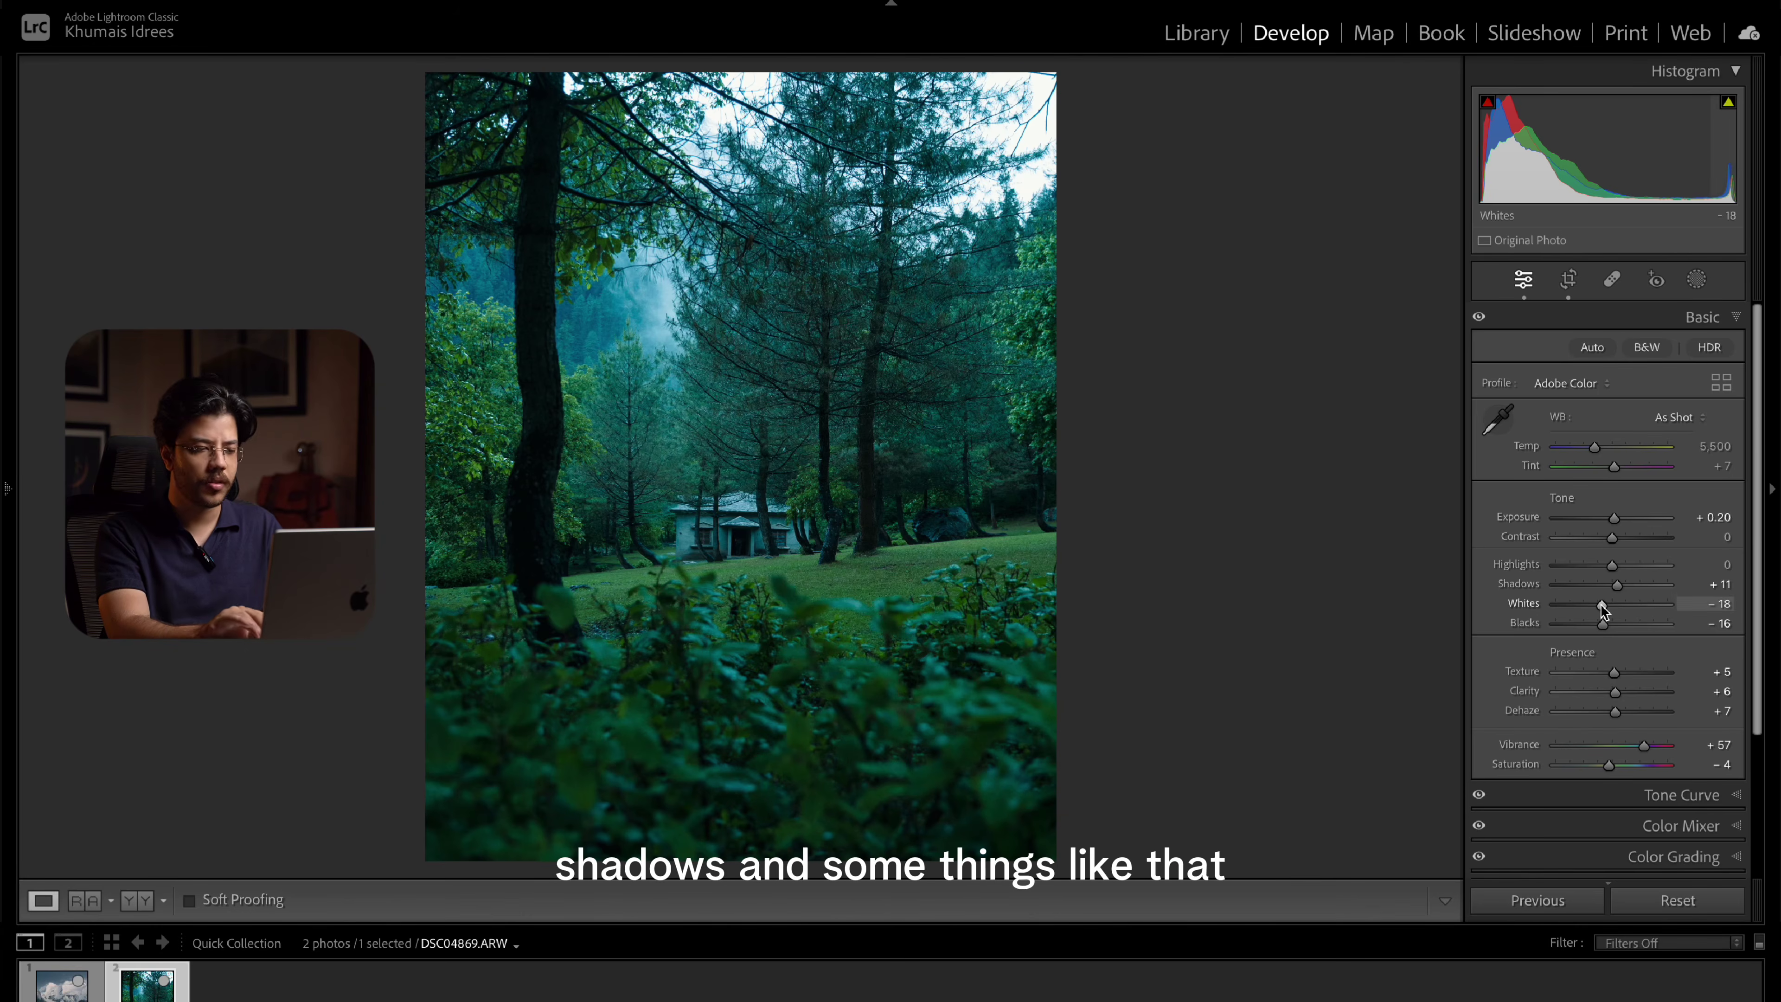
key(backslash)
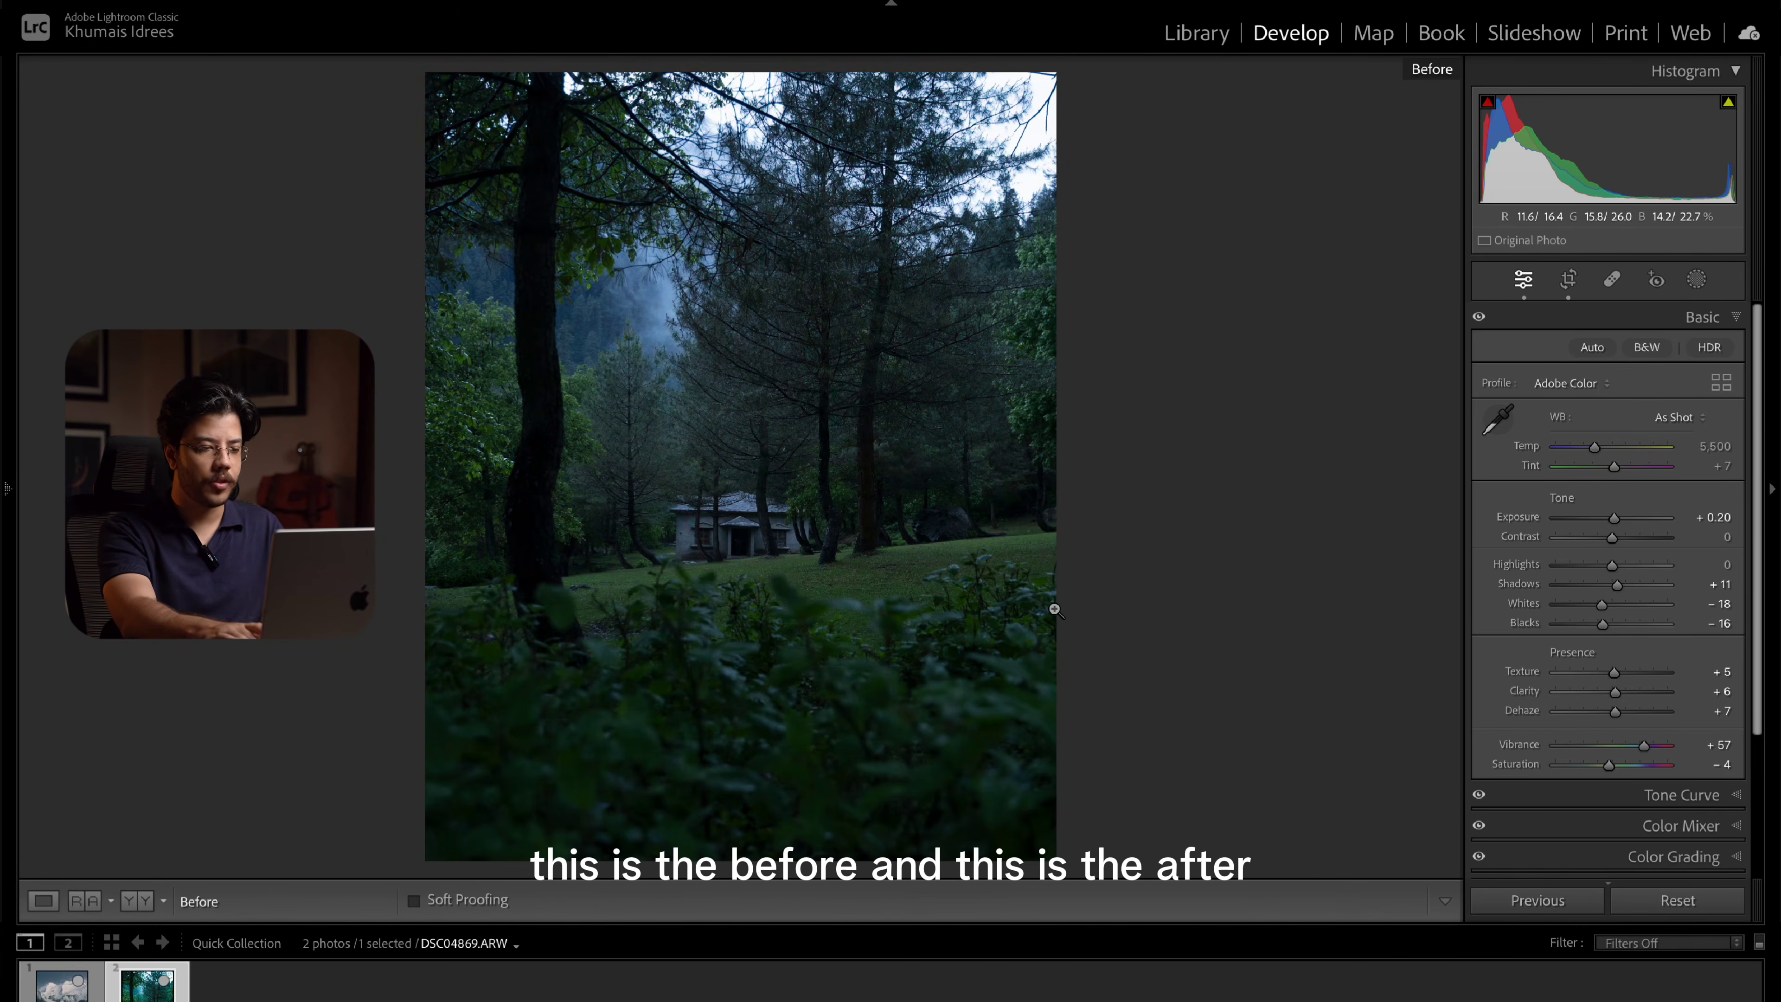
key(backslash)
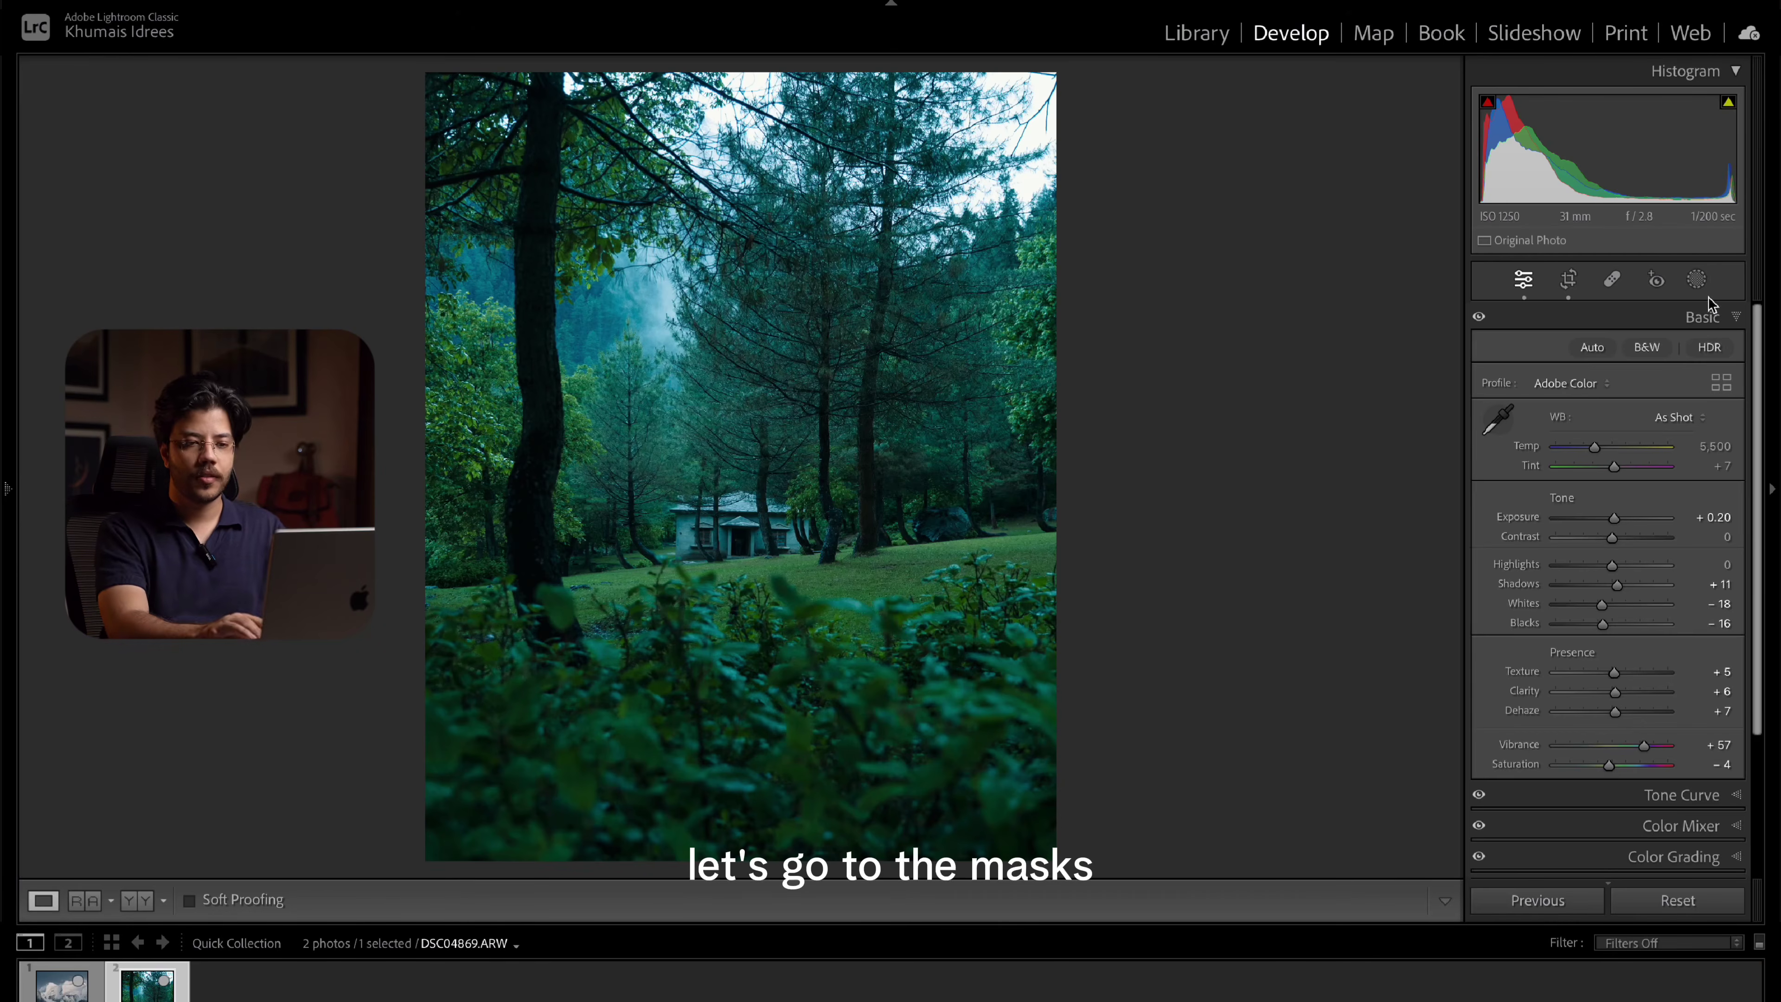
Create a linear gradient mask on the forest photo, fading from the bottom edge up to the house, and lower its exposure
click(1696, 279)
key(m)
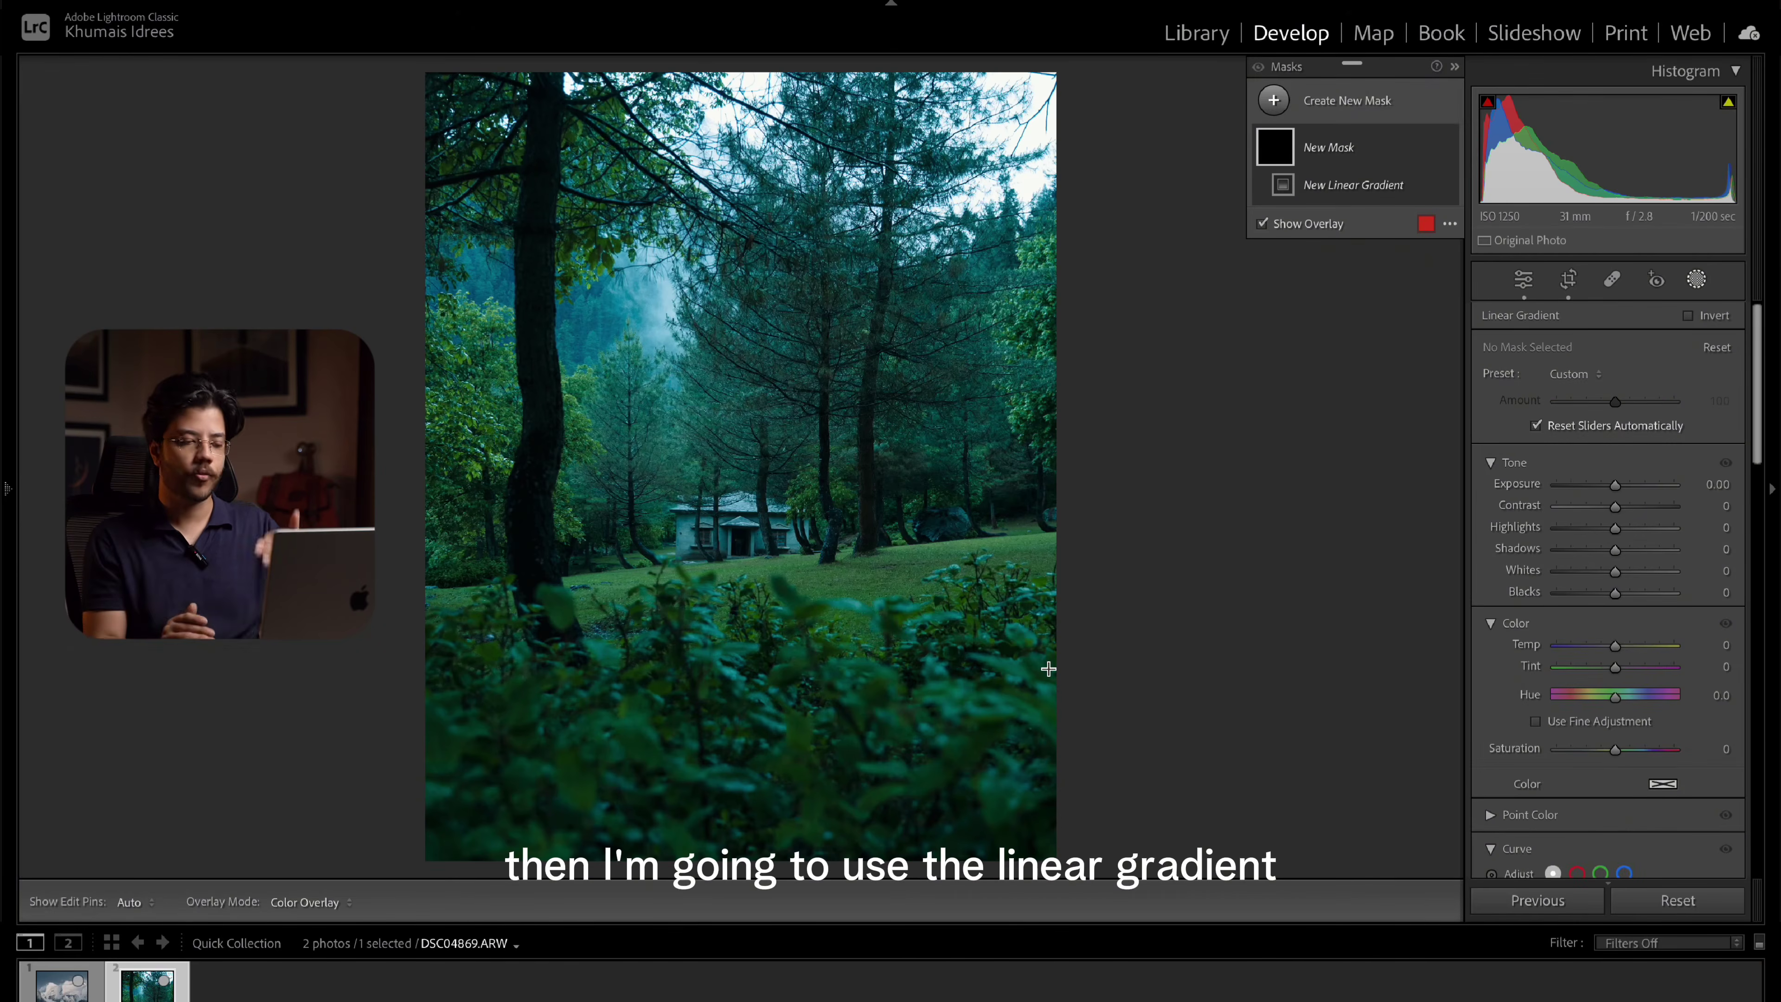
drag(728, 861, 727, 548)
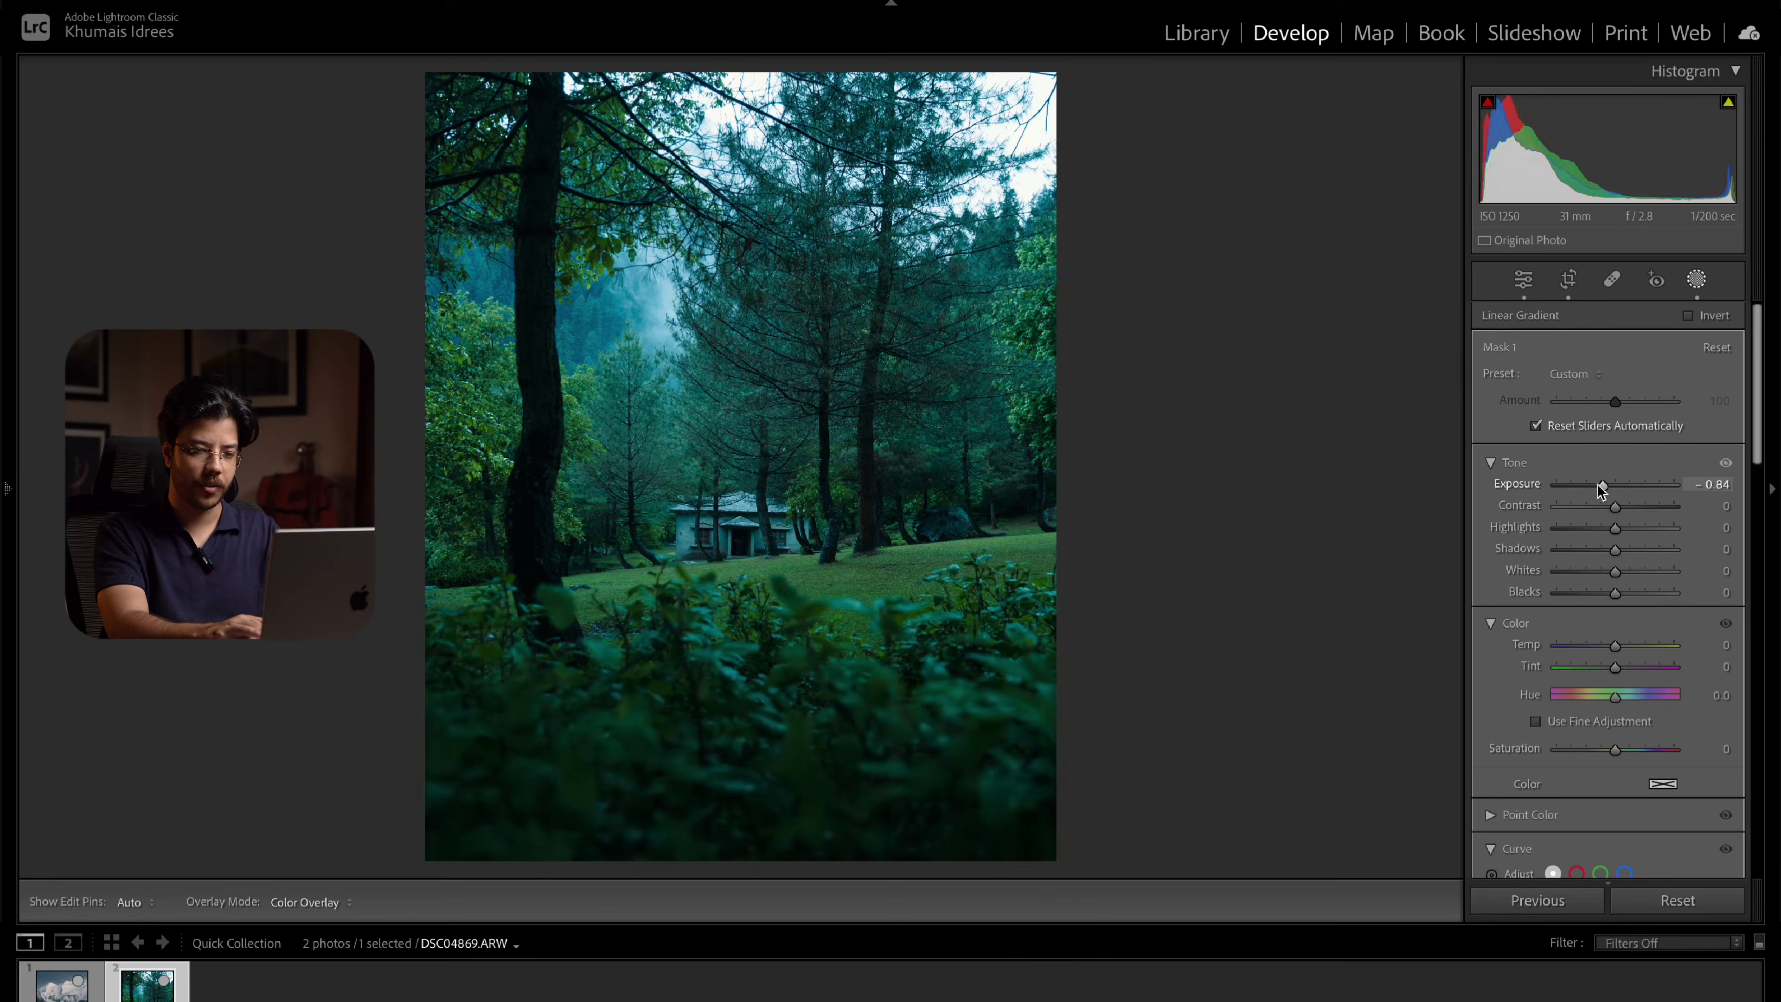
drag(1602, 489, 1598, 486)
click(1698, 280)
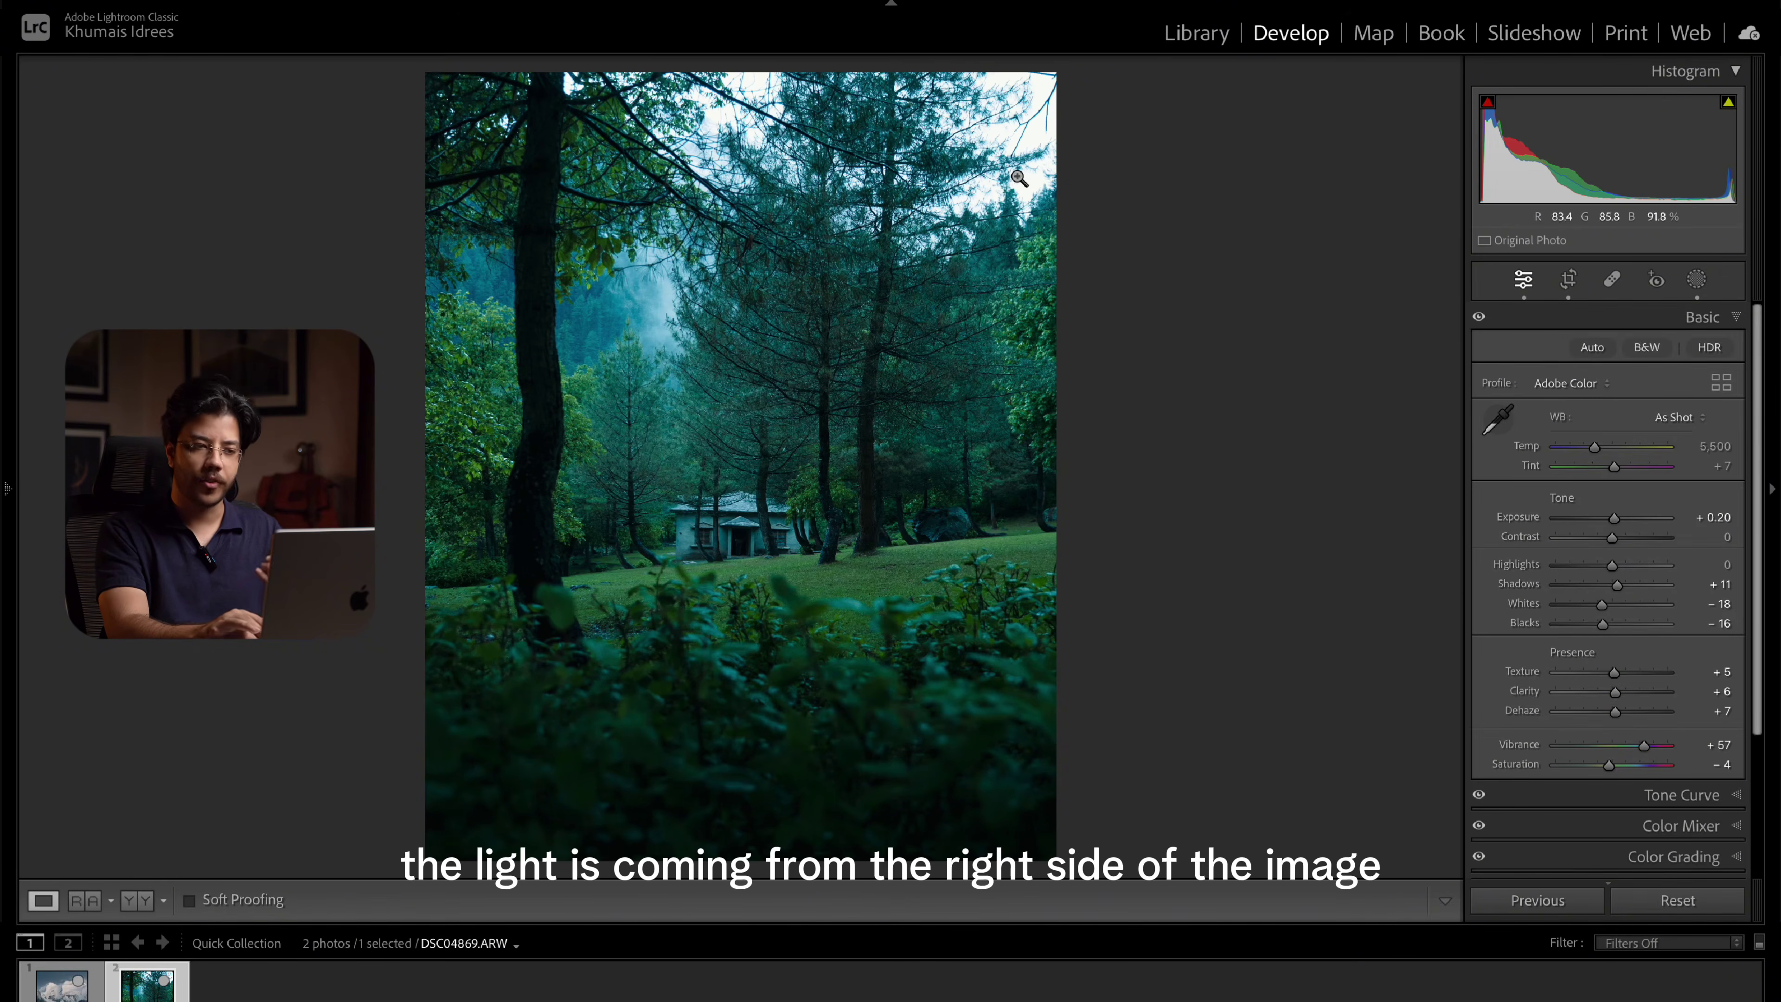
Create a large radial gradient mask centred on the bright sky at the photo's upper right and raise its shadows
click(1697, 281)
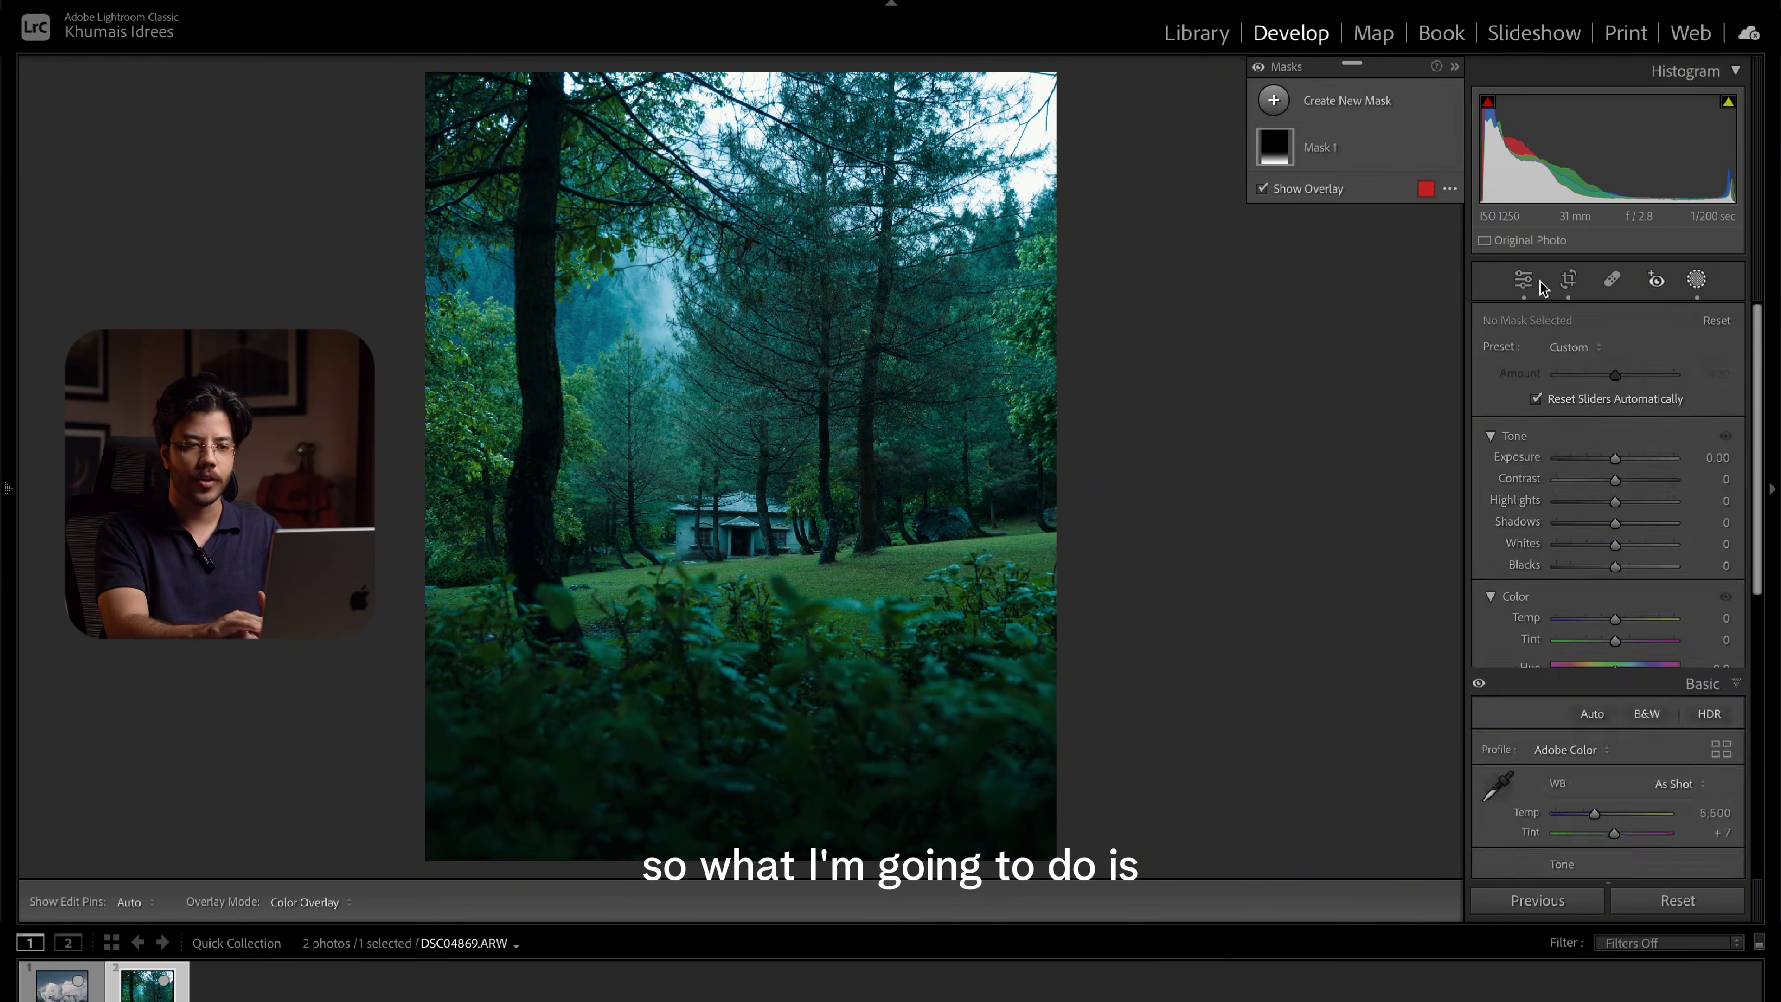
click(1319, 106)
click(1395, 344)
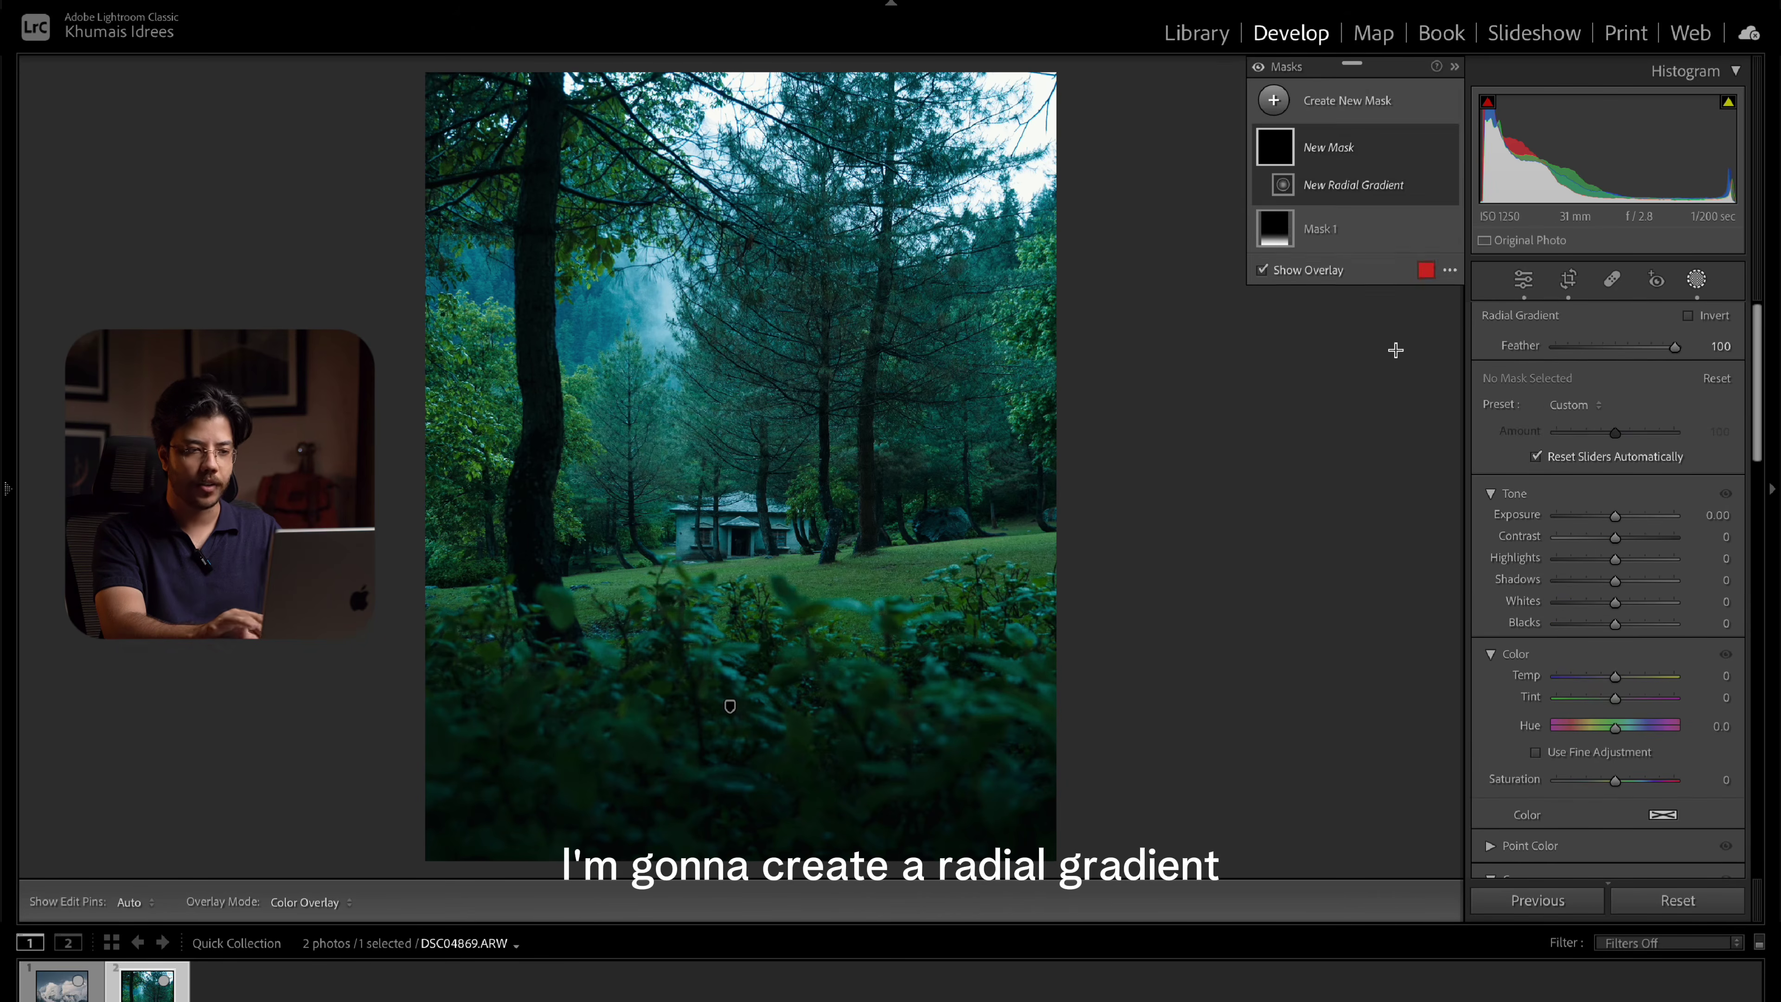
drag(1011, 145, 1316, 549)
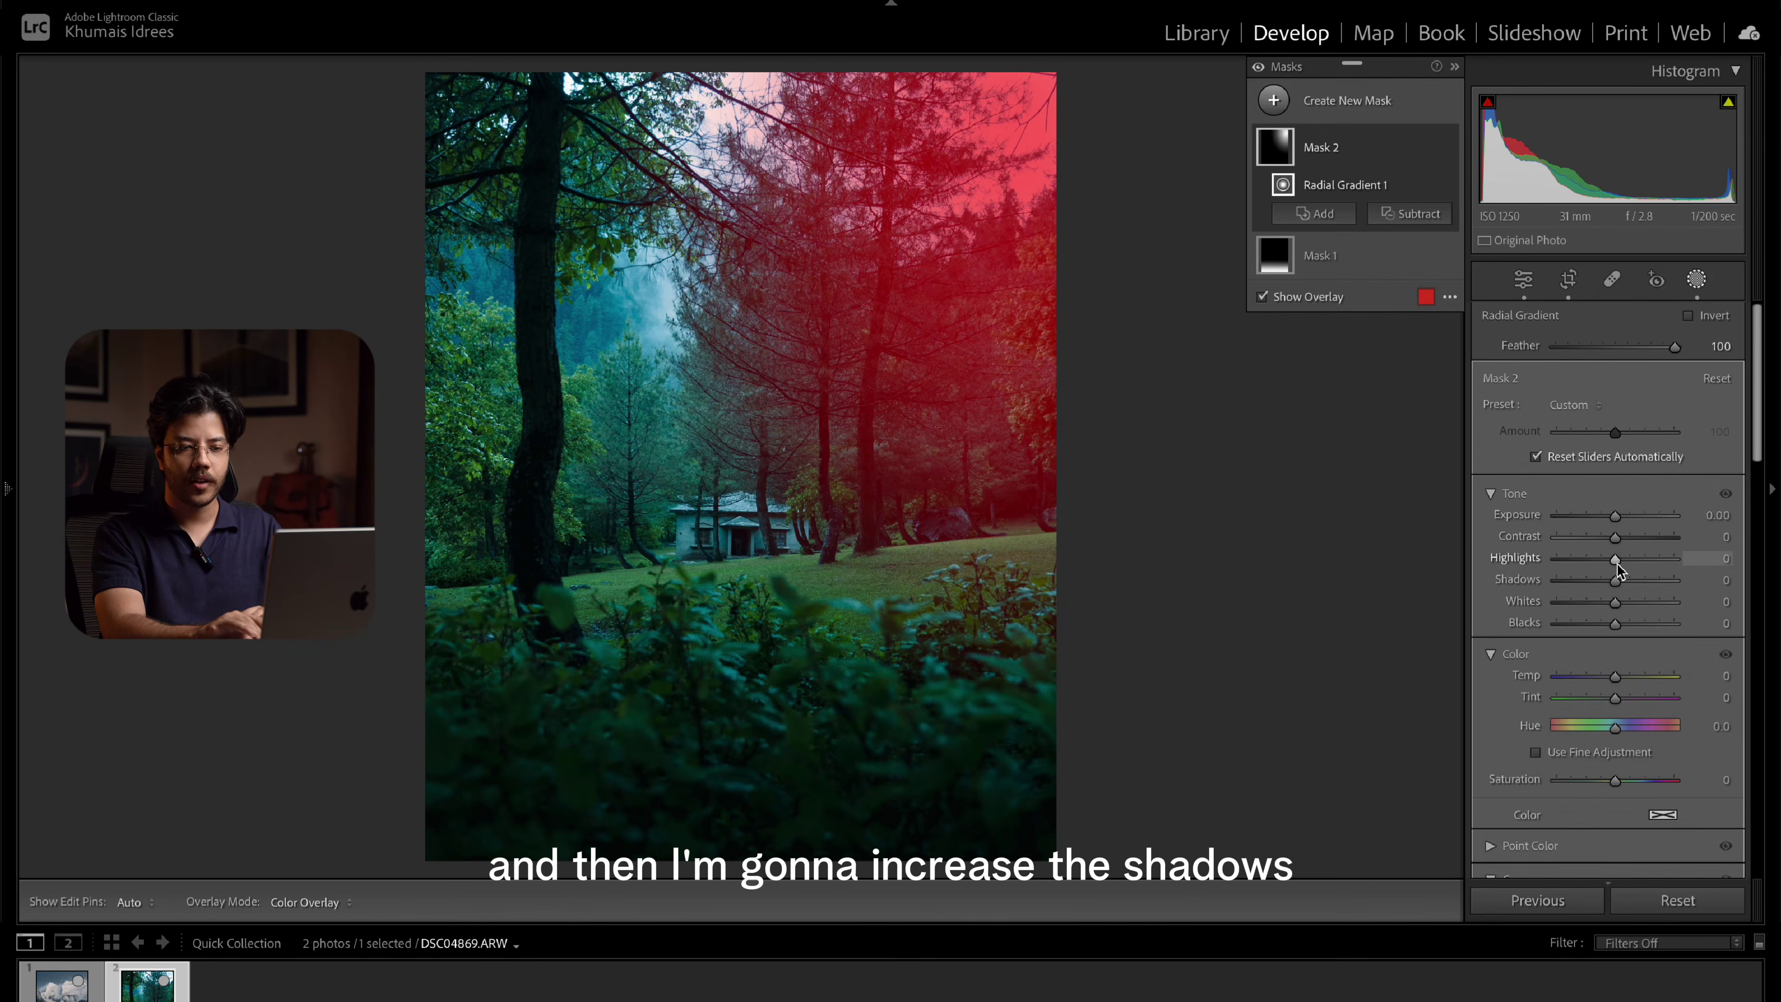
drag(1614, 581, 1622, 560)
Set the upper-right radial mask's dehaze to -41 and widen the gradient slightly toward the misty gap
scroll(1622, 557, down, 10)
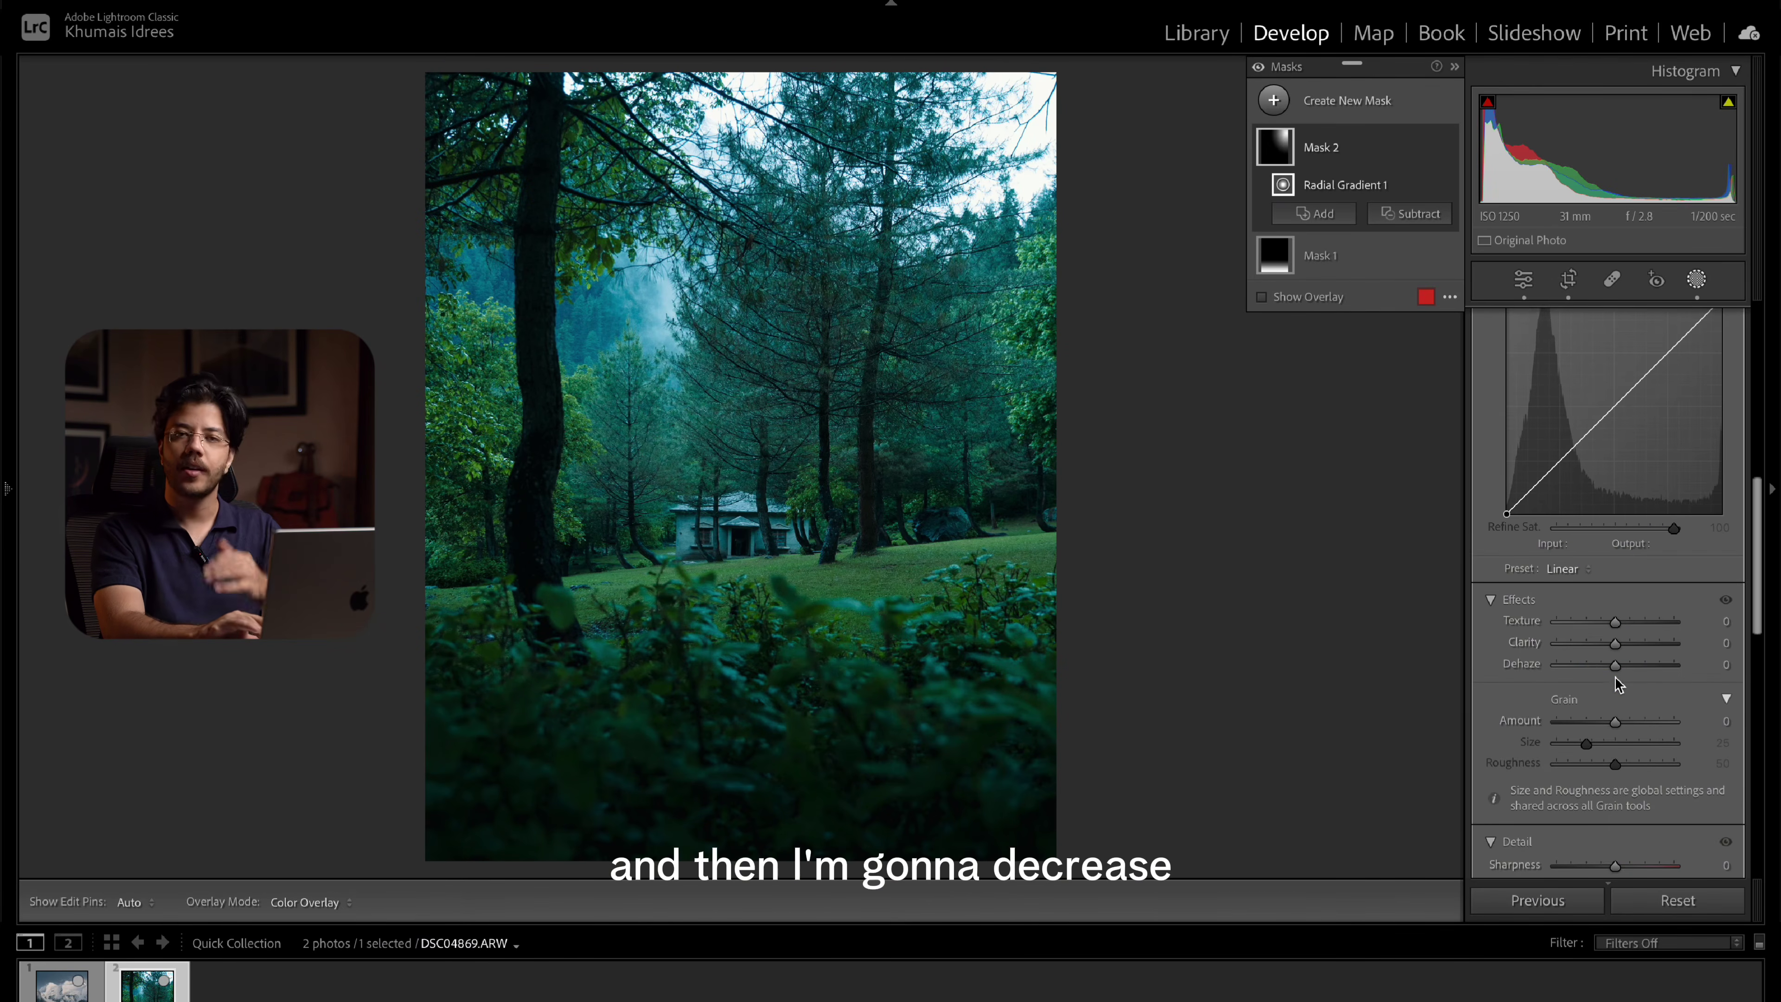
drag(1616, 667, 1594, 670)
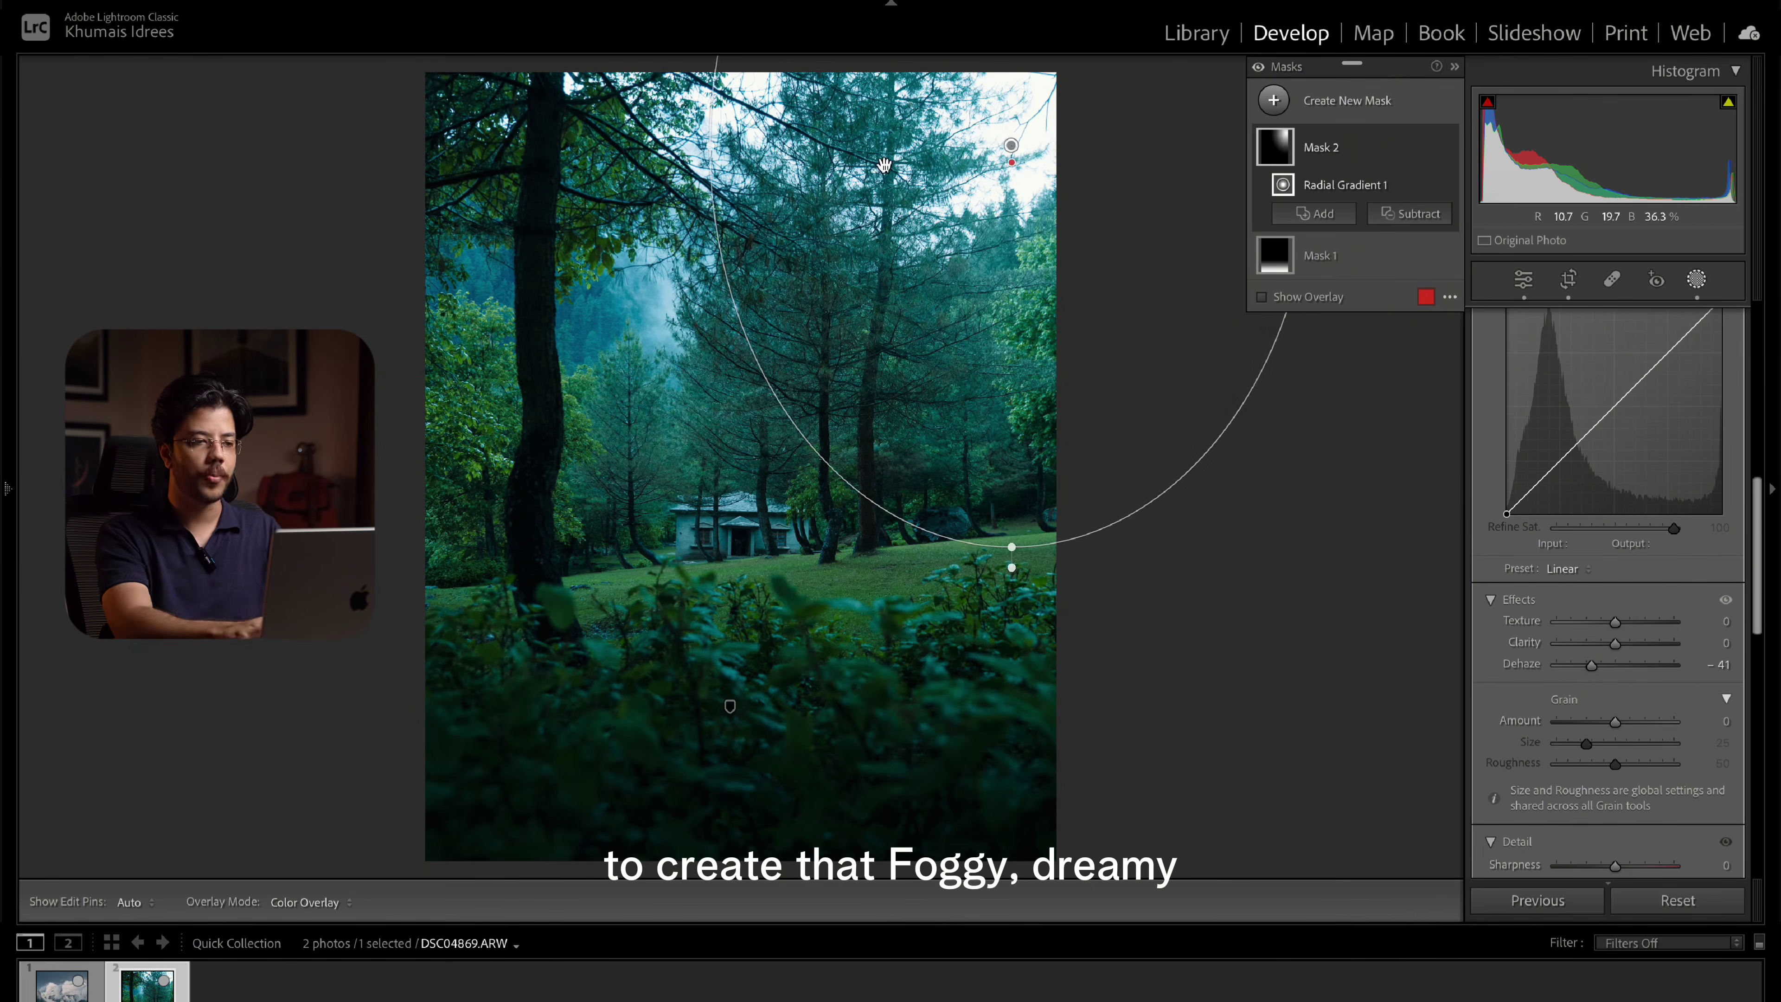
drag(705, 139, 677, 145)
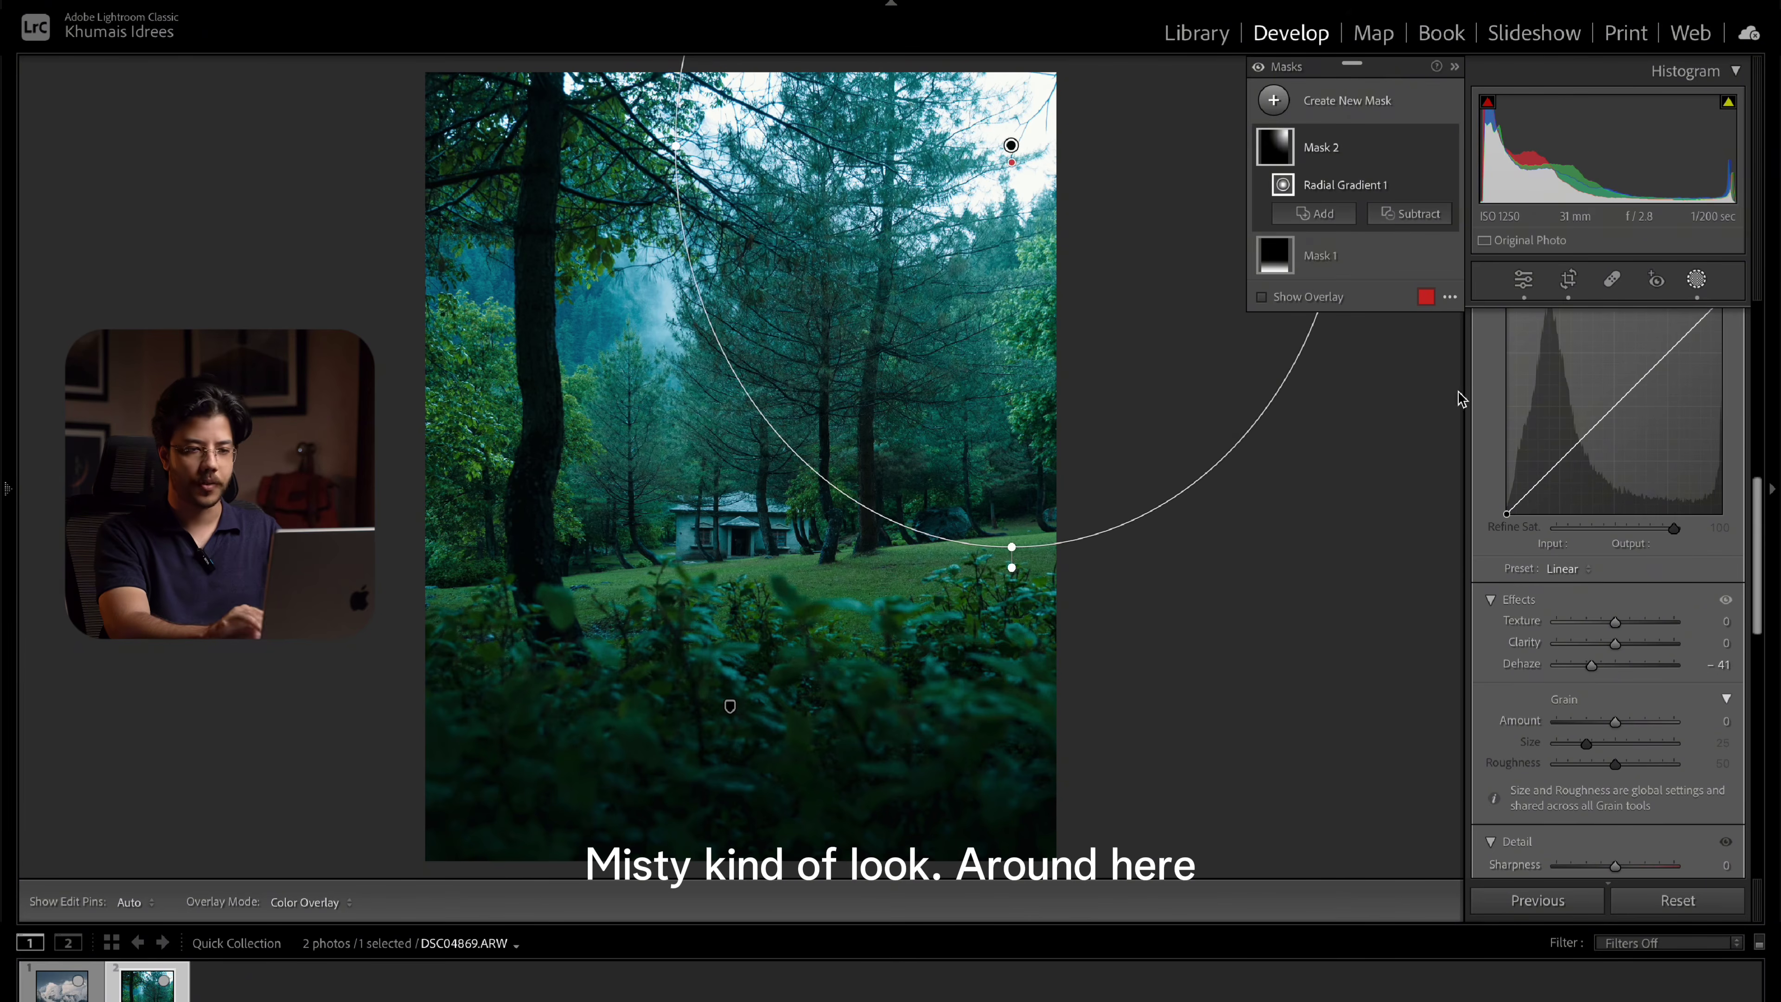
click(1696, 280)
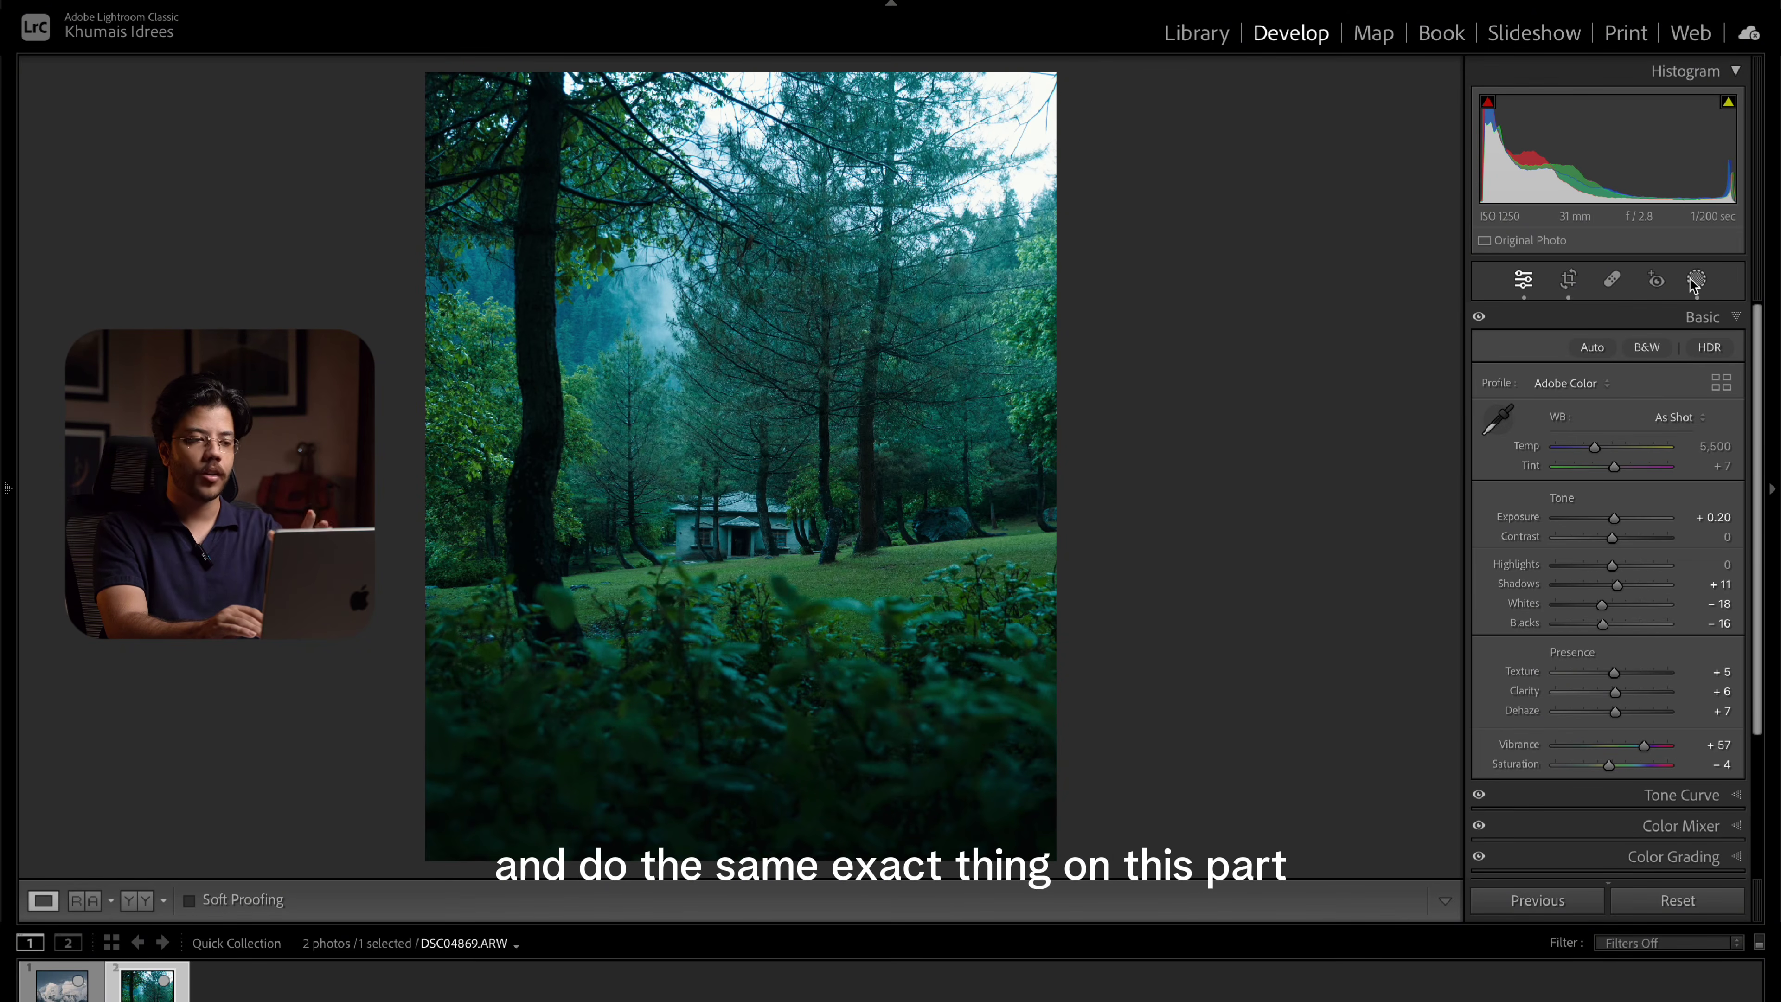
Create a second radial gradient mask over the misty gap beside the large left trunk and set its dehaze to -24
click(1696, 280)
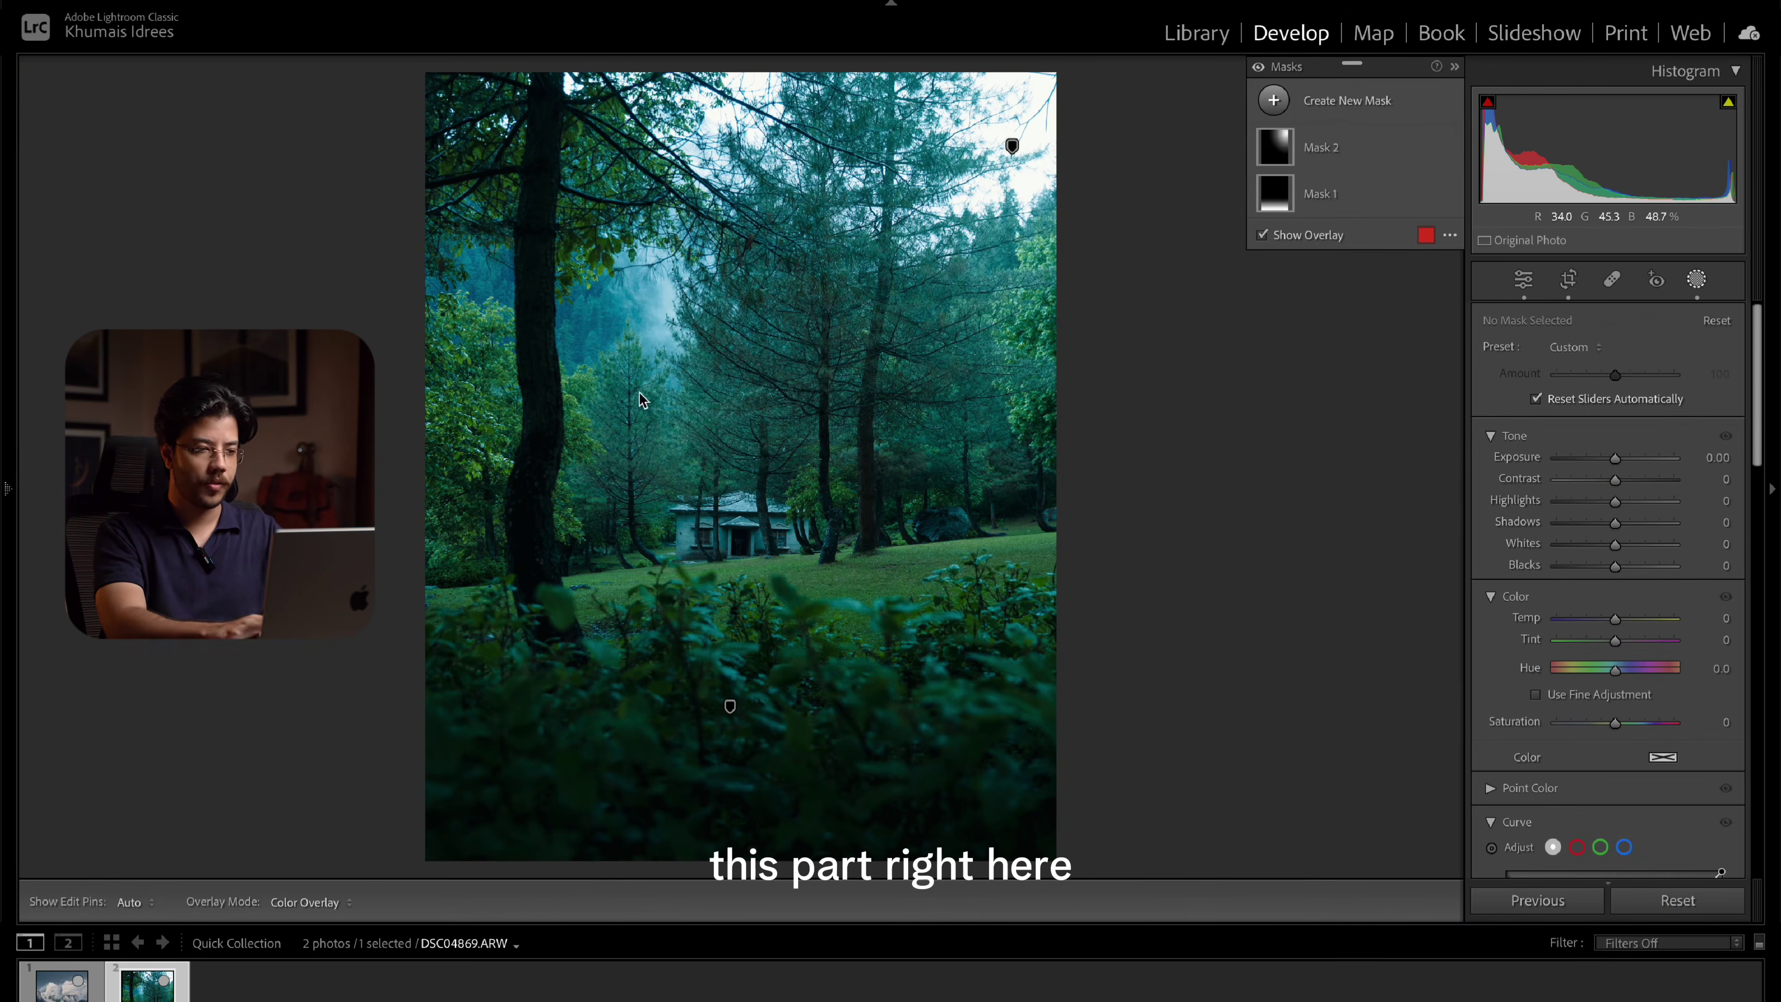
click(1273, 102)
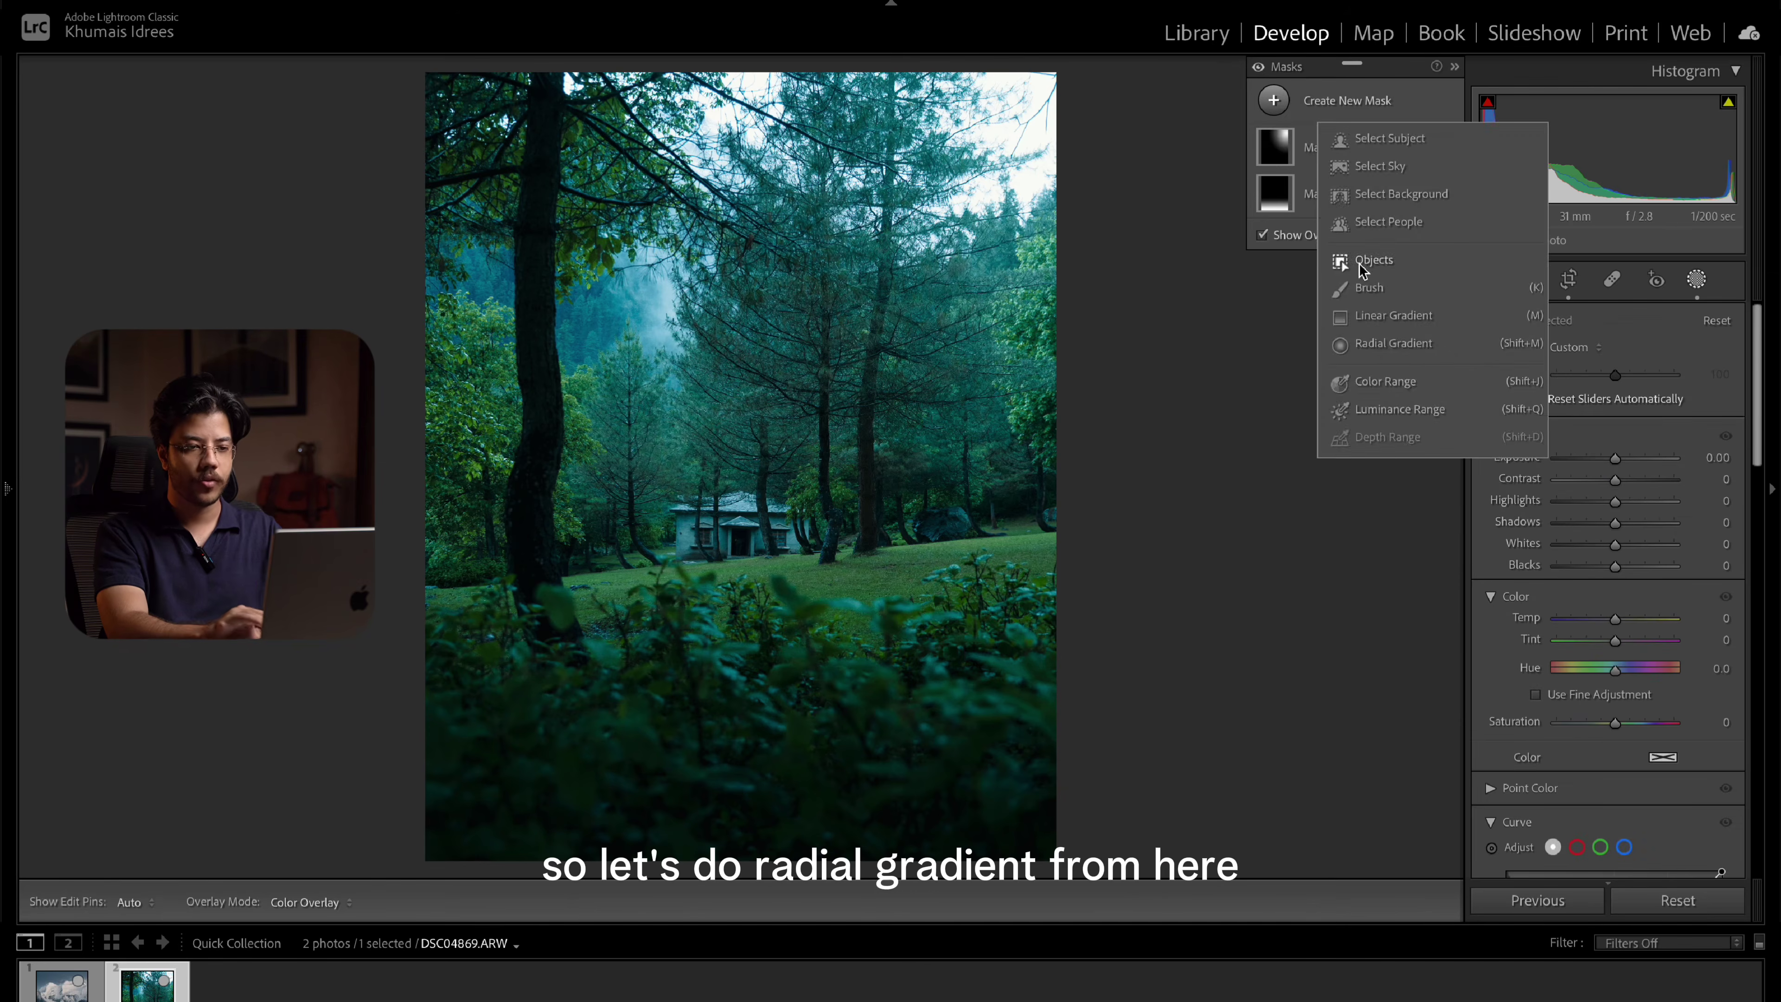
click(1379, 350)
drag(636, 338, 802, 601)
scroll(1578, 660, down, 10)
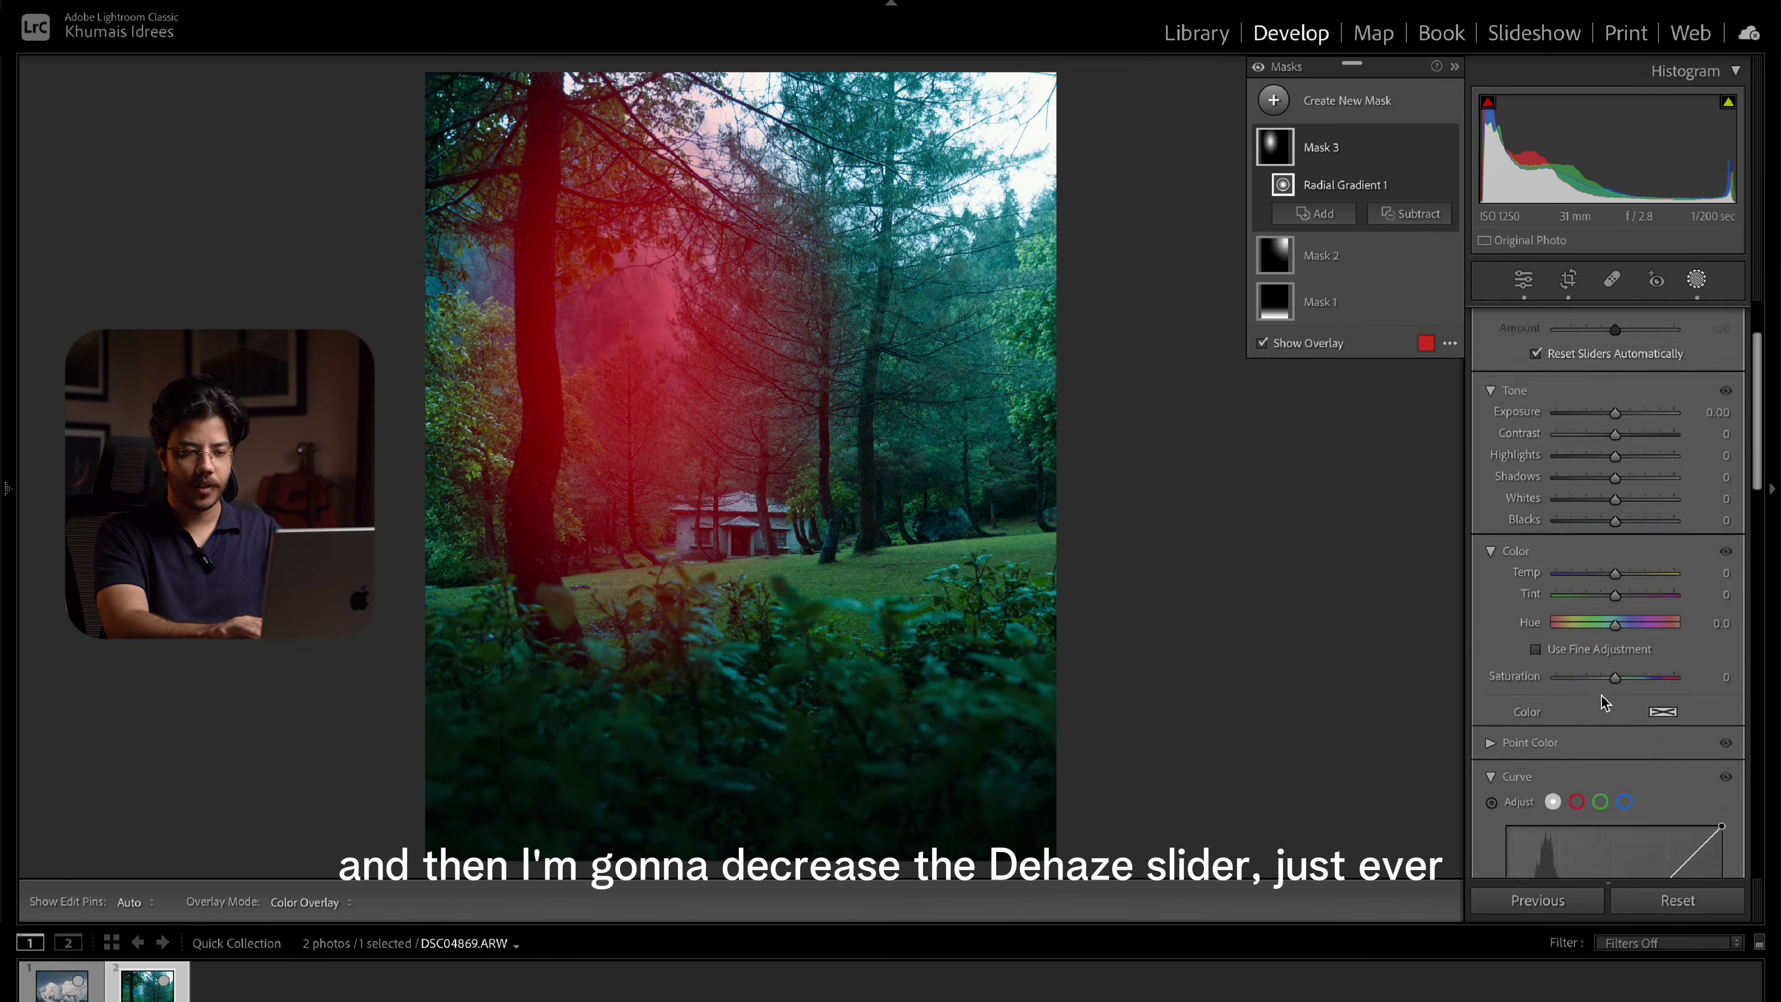
drag(1615, 742, 1602, 746)
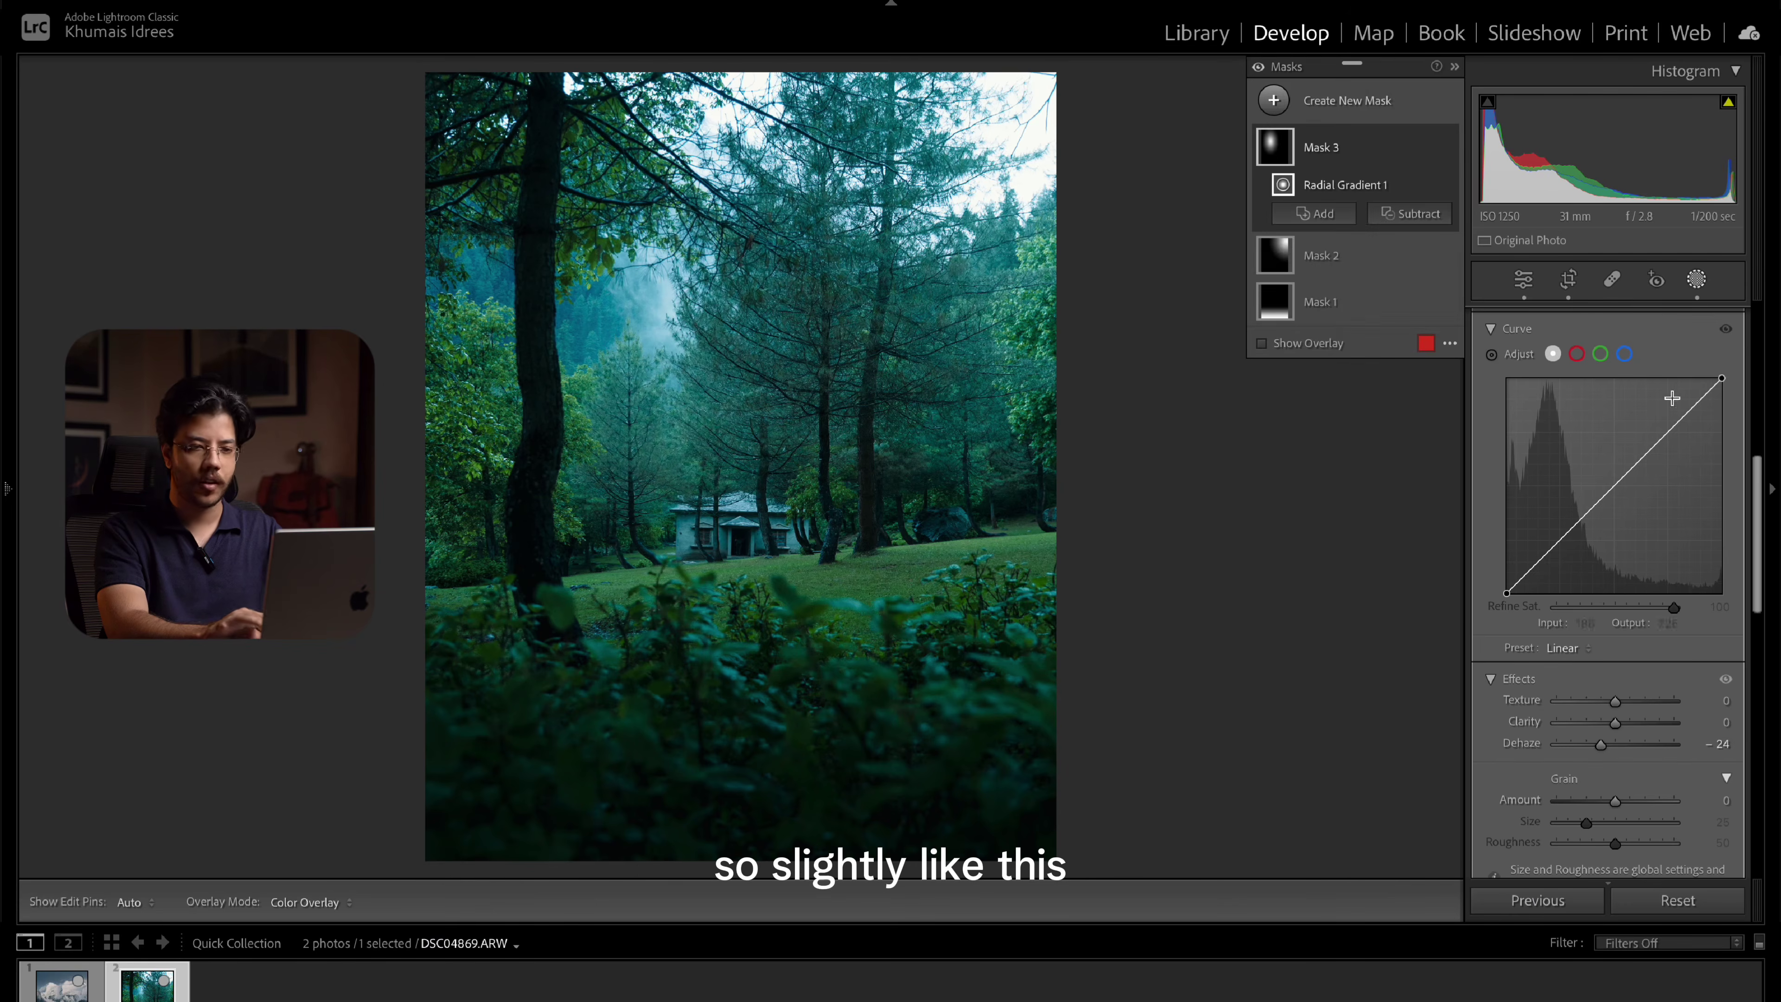
click(1697, 279)
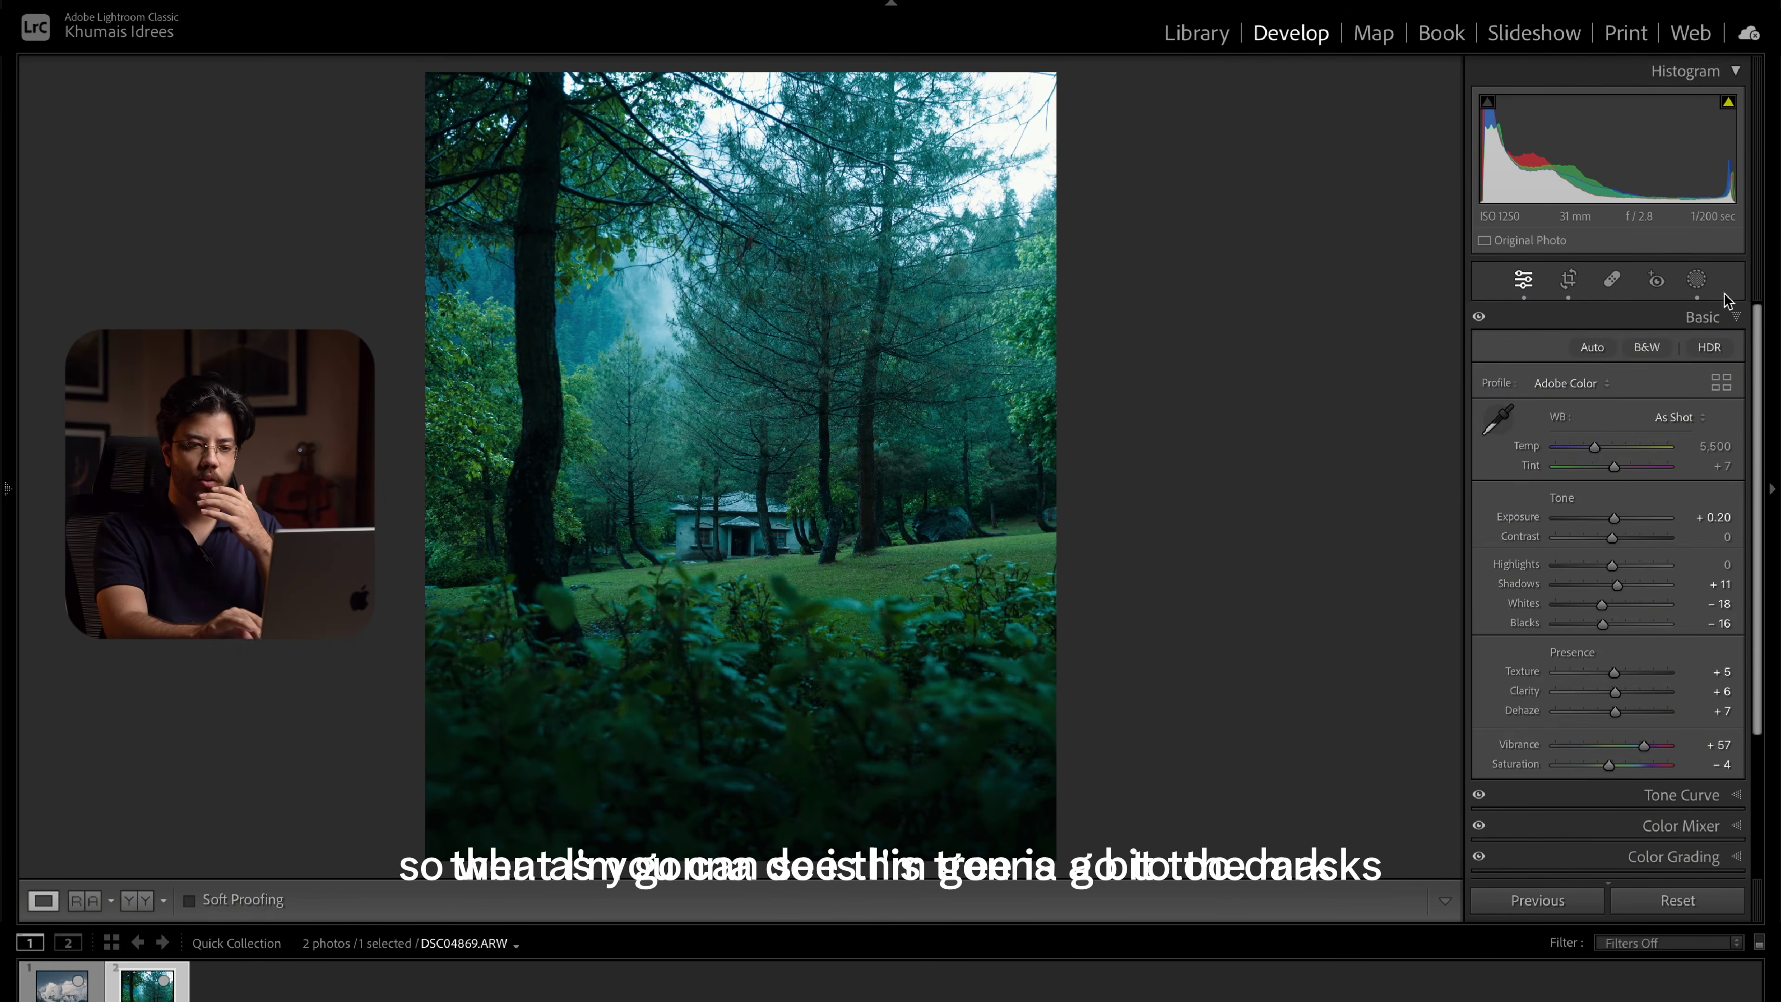
Create an object mask over the whole large tree trunk at the photo's left and set its shadows to 31
click(1696, 279)
click(1273, 102)
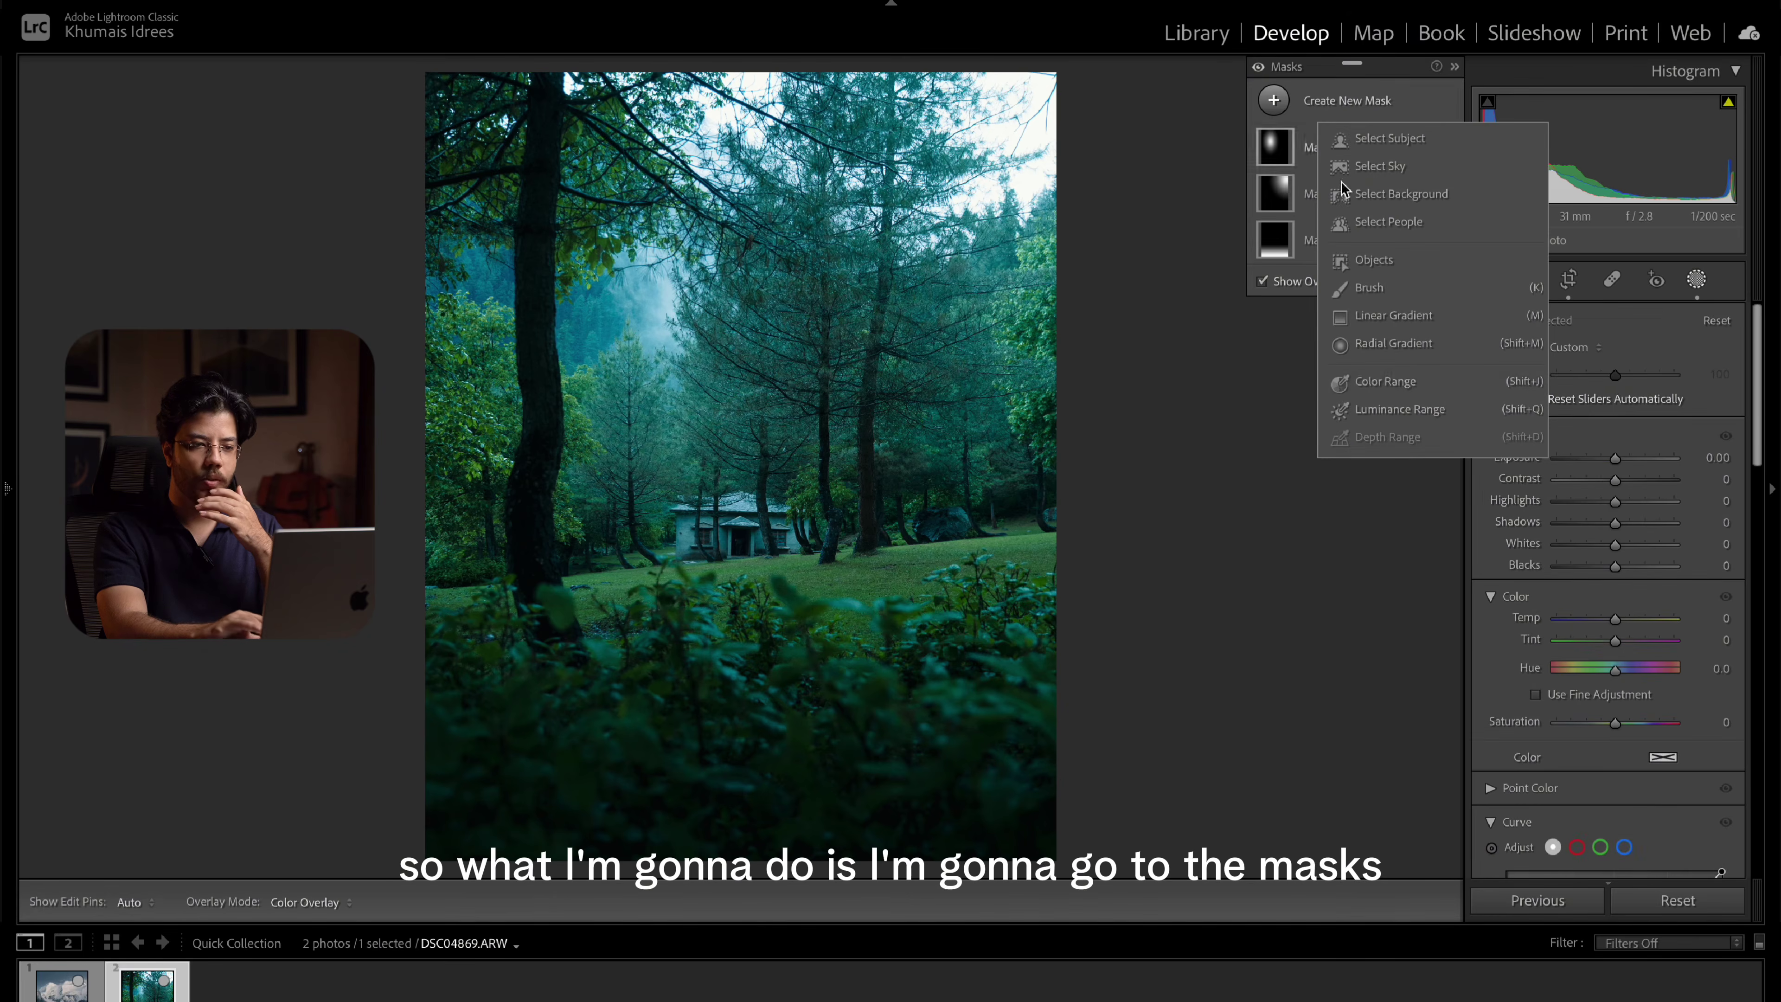
click(1391, 272)
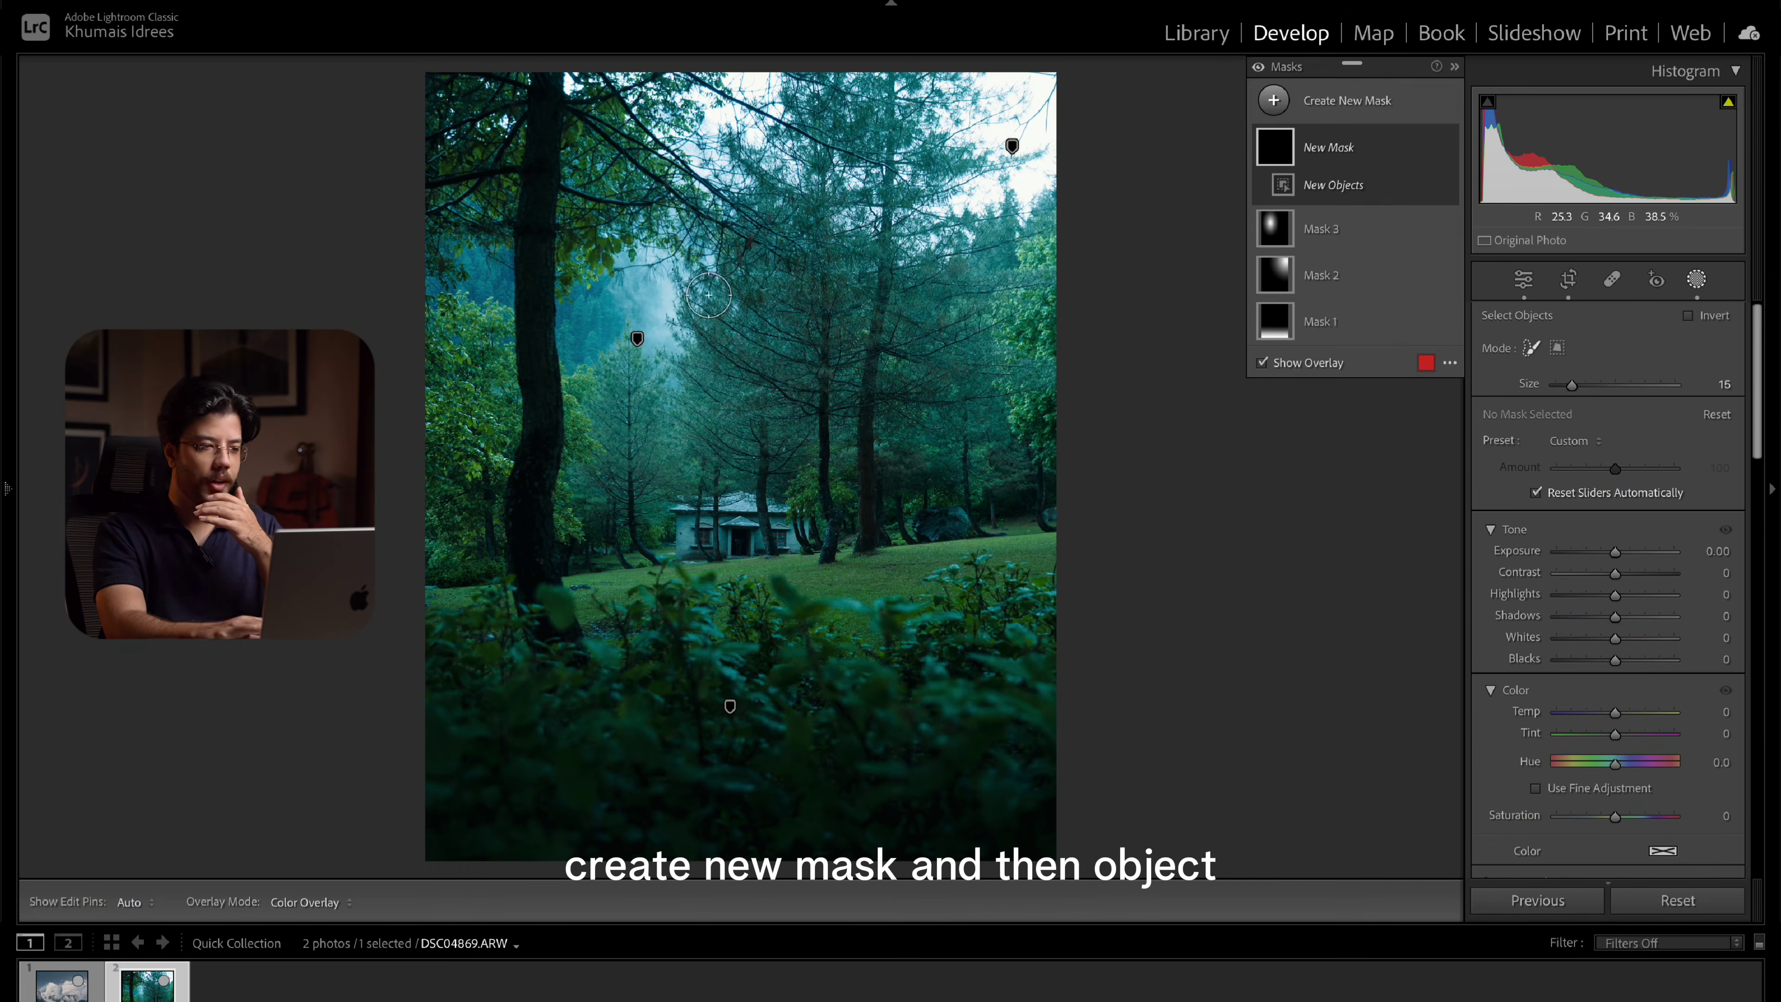
mouse_move(542, 74)
mouse_down()
mouse_move(524, 368)
mouse_move(557, 666)
mouse_up()
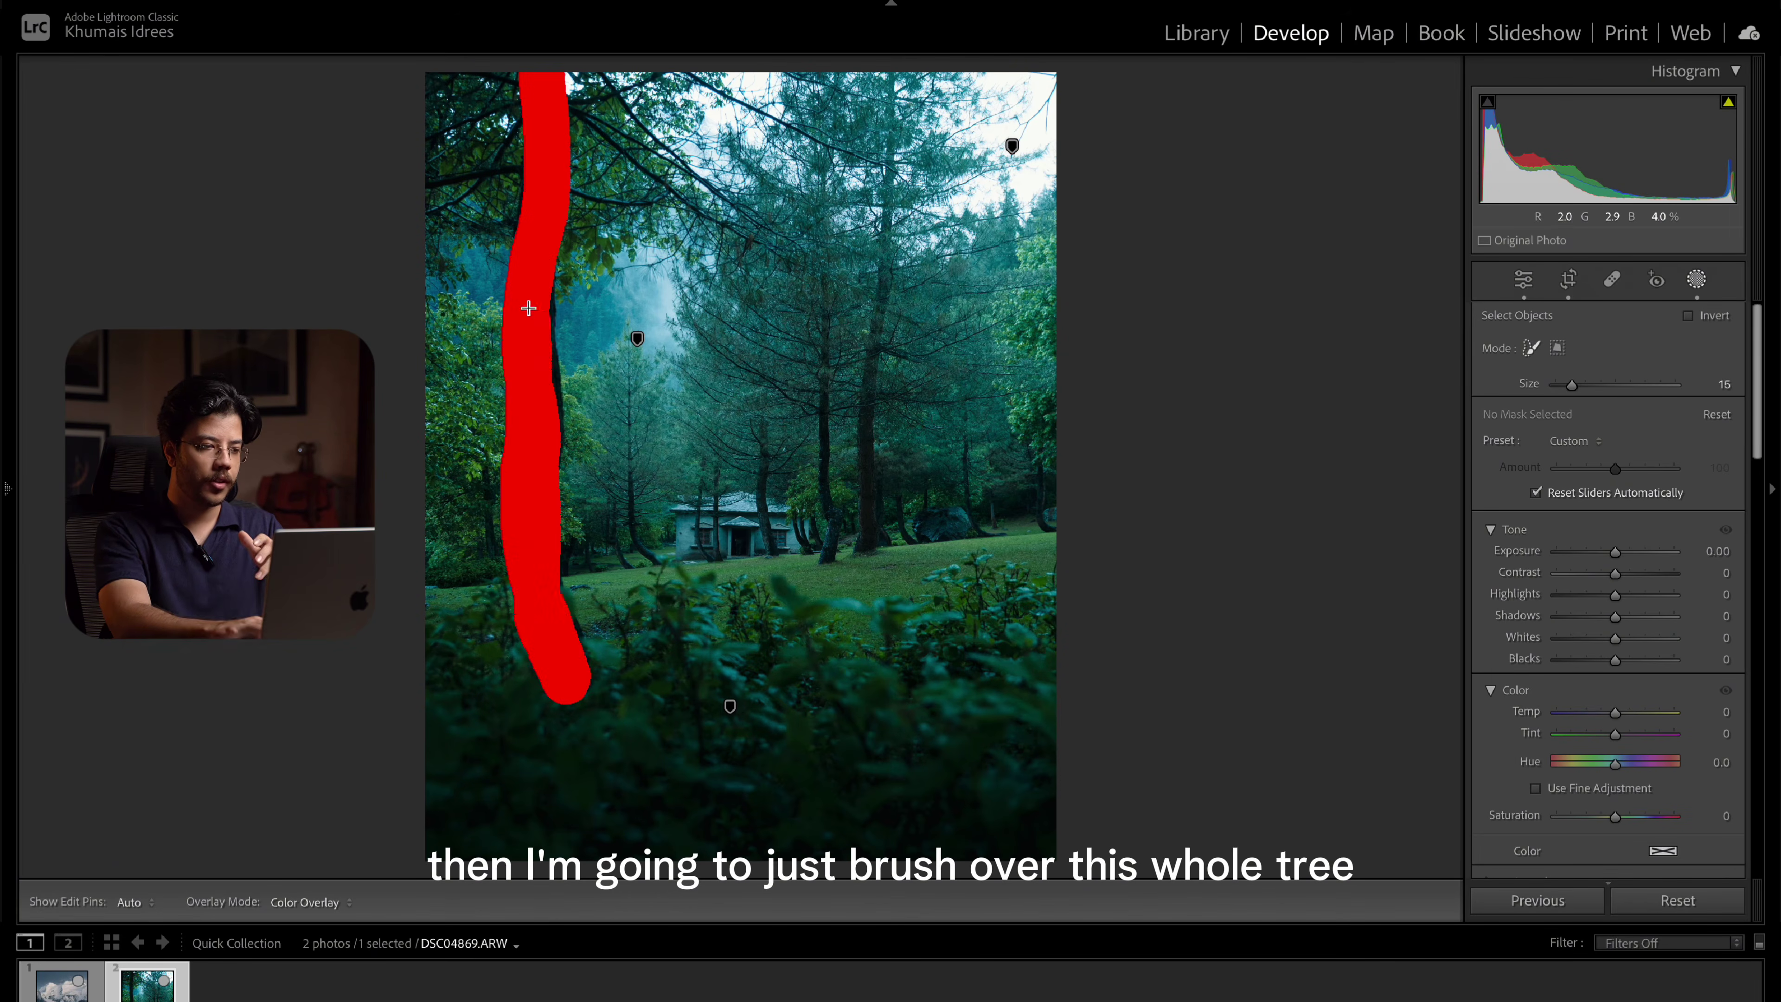
drag(529, 308, 538, 412)
drag(546, 576, 558, 656)
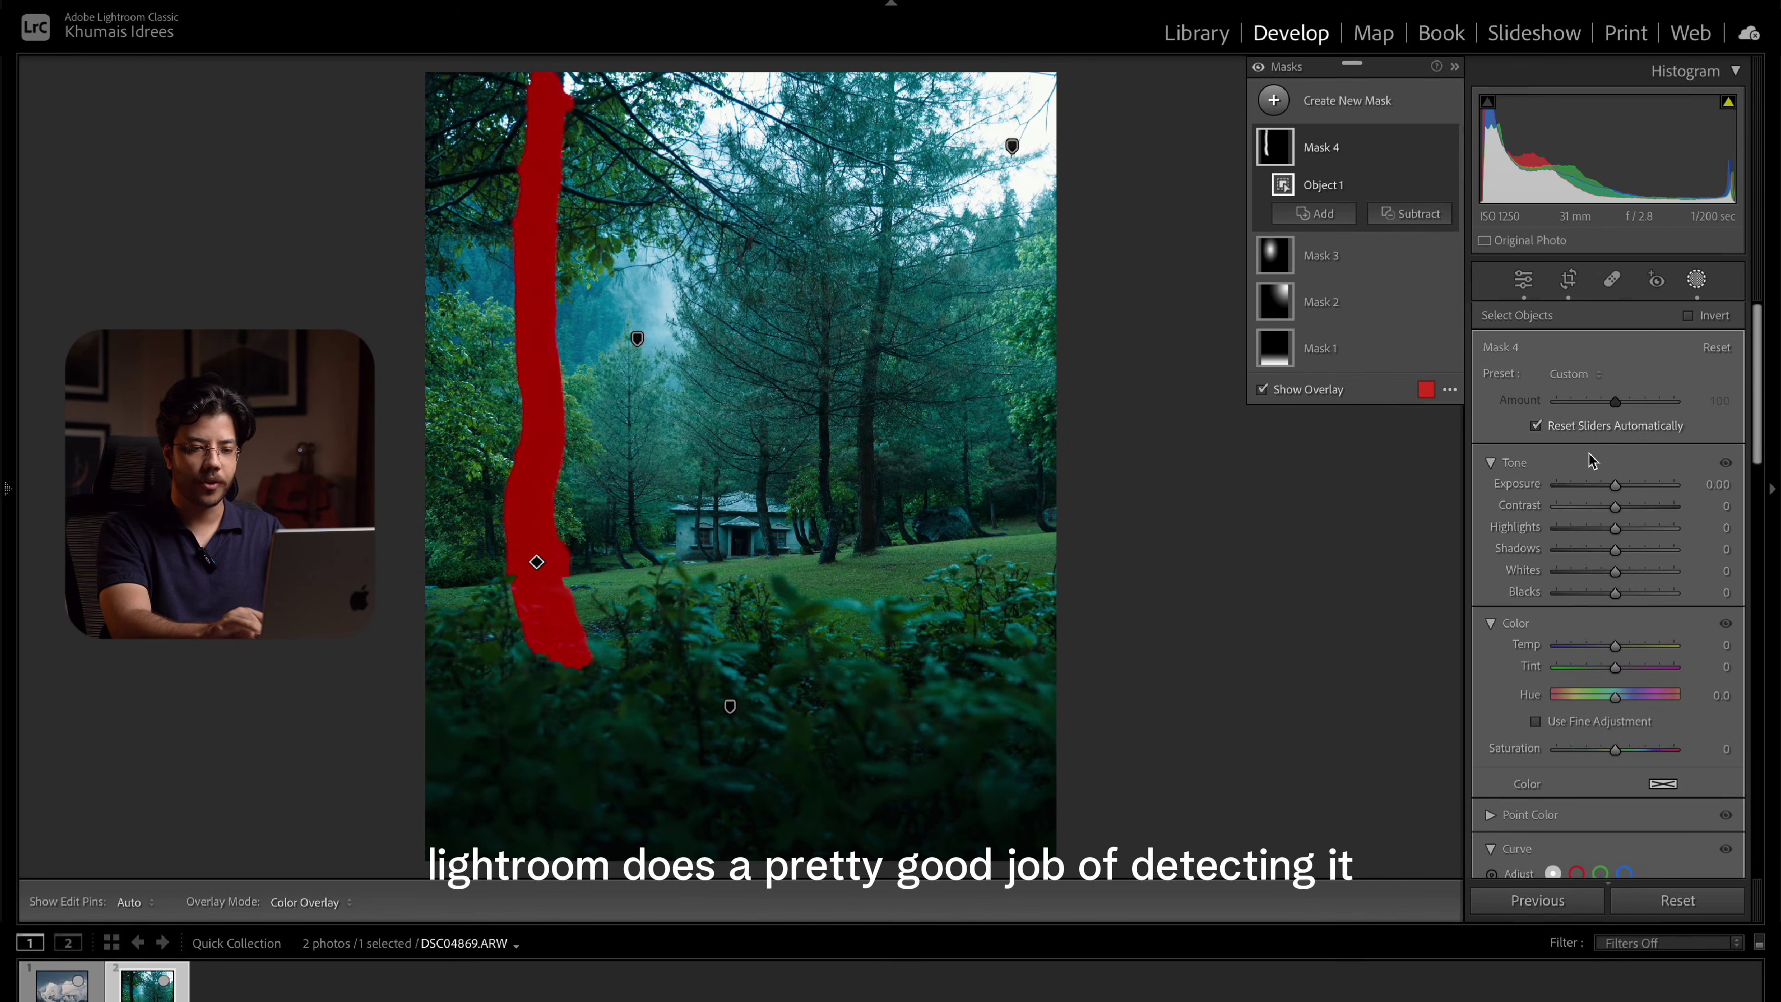
drag(1615, 548, 1639, 548)
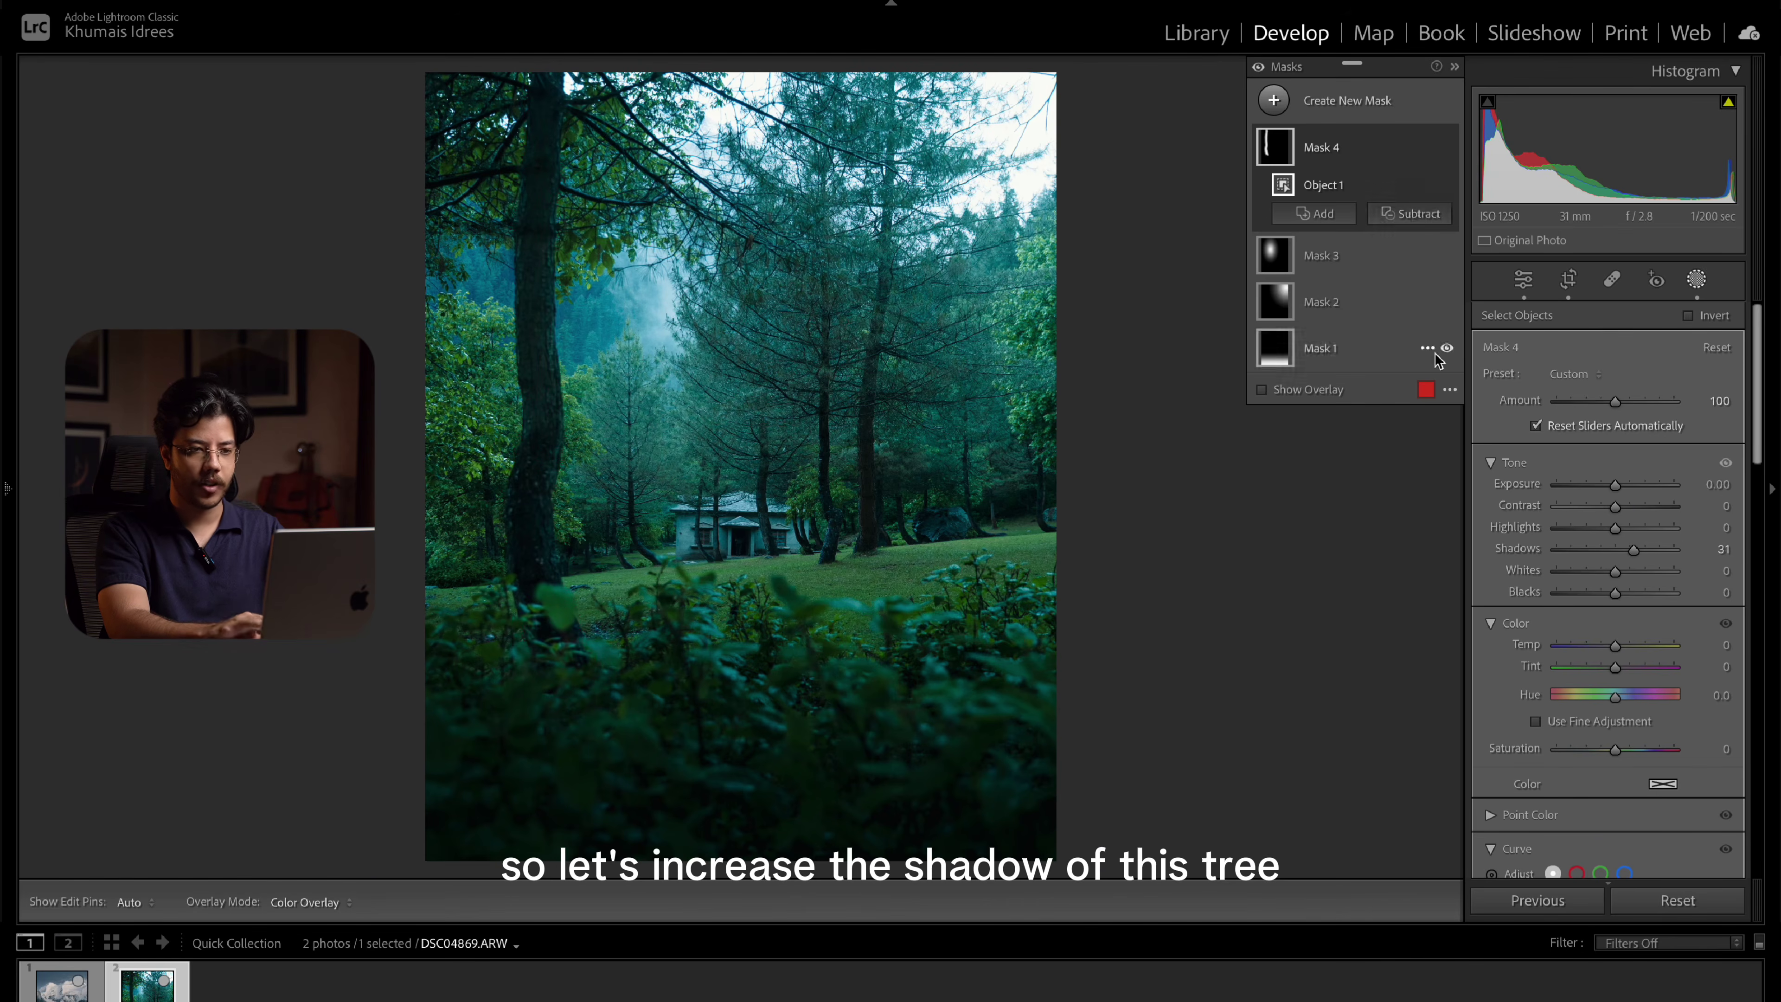
Subtract a slightly tilted linear gradient from the trunk mask, fading it out toward the base of the tree
click(1427, 222)
click(1464, 435)
drag(577, 673, 560, 502)
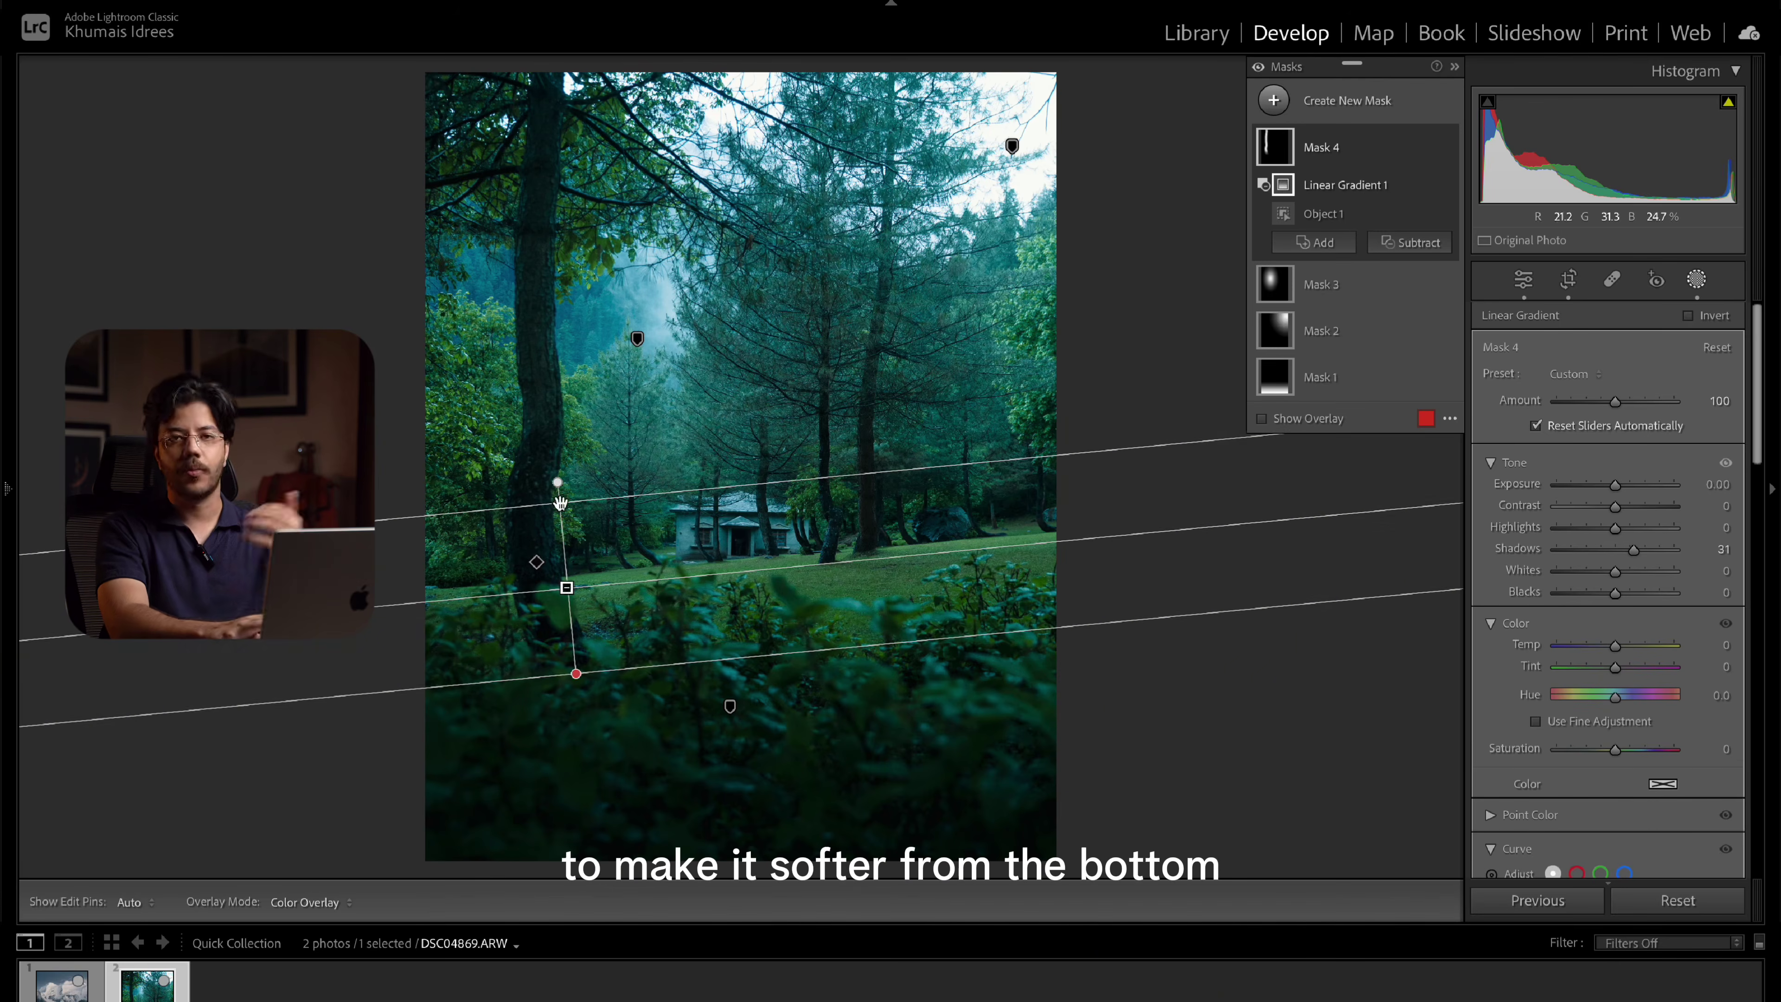
click(1697, 279)
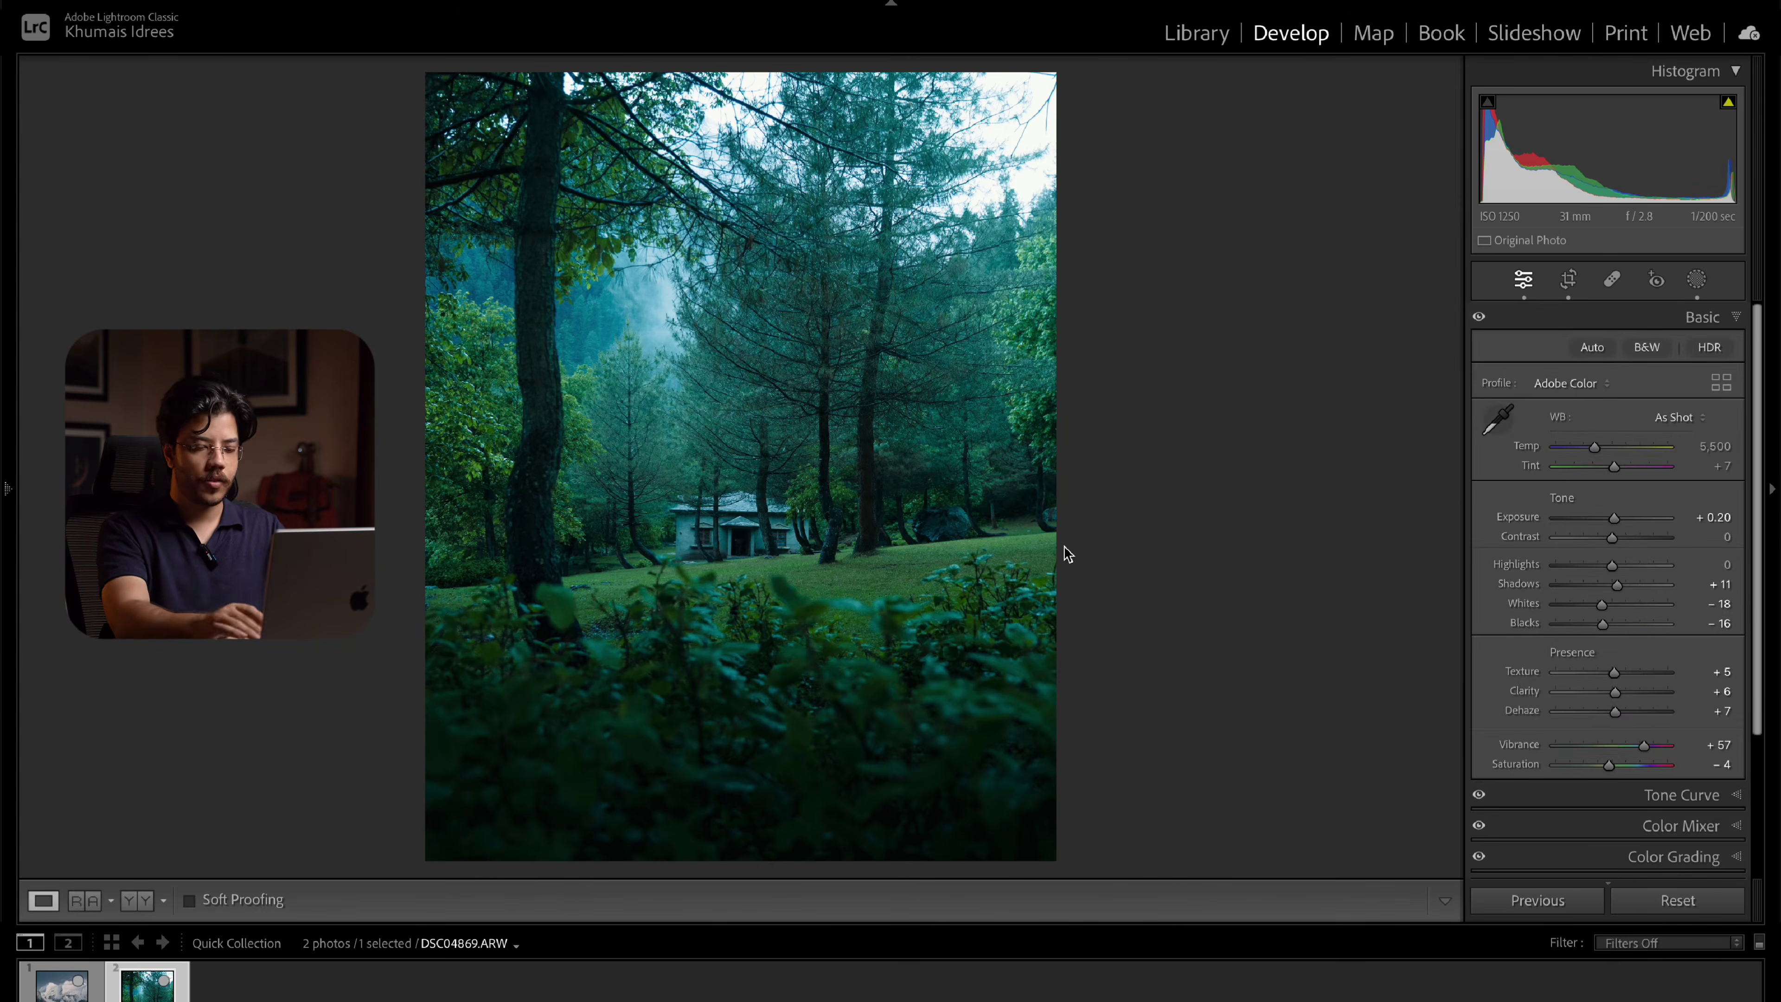
Compare the forest photo's unedited and edited versions
key(backslash)
key(backslash)
key(backslash)
key(backslash)
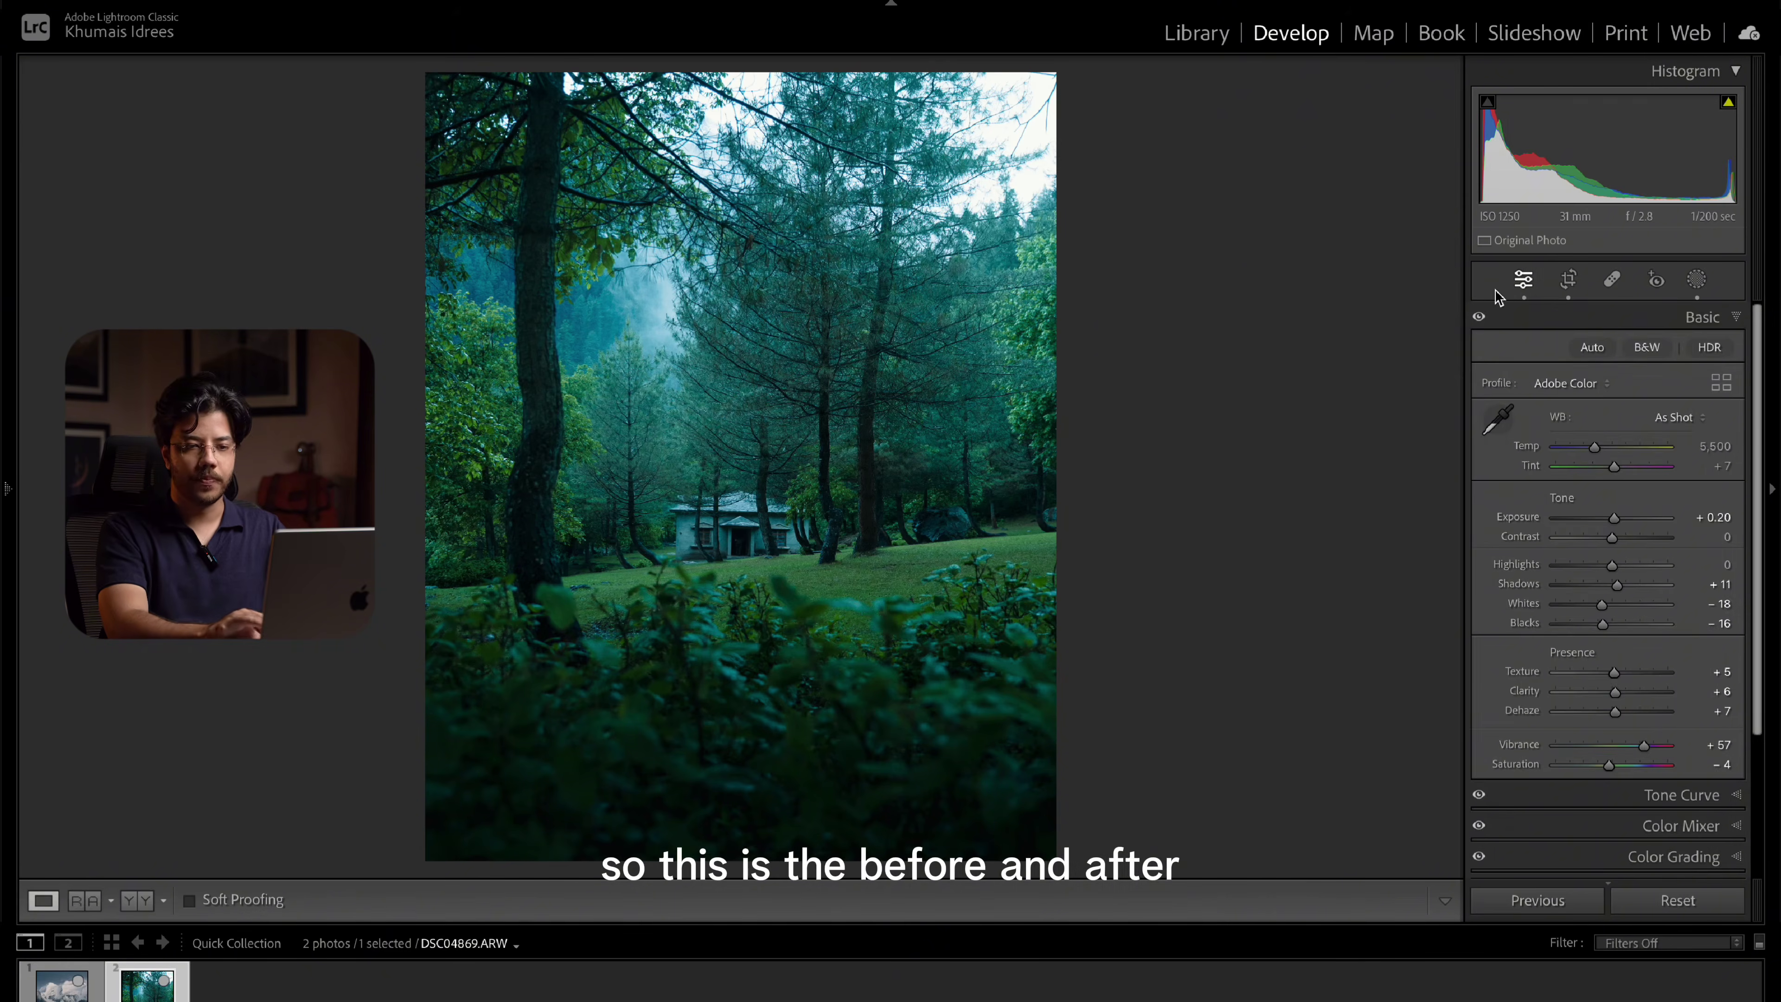
Create an object mask over the small house in the clearing and set its shadows to 15
click(1697, 279)
click(1273, 100)
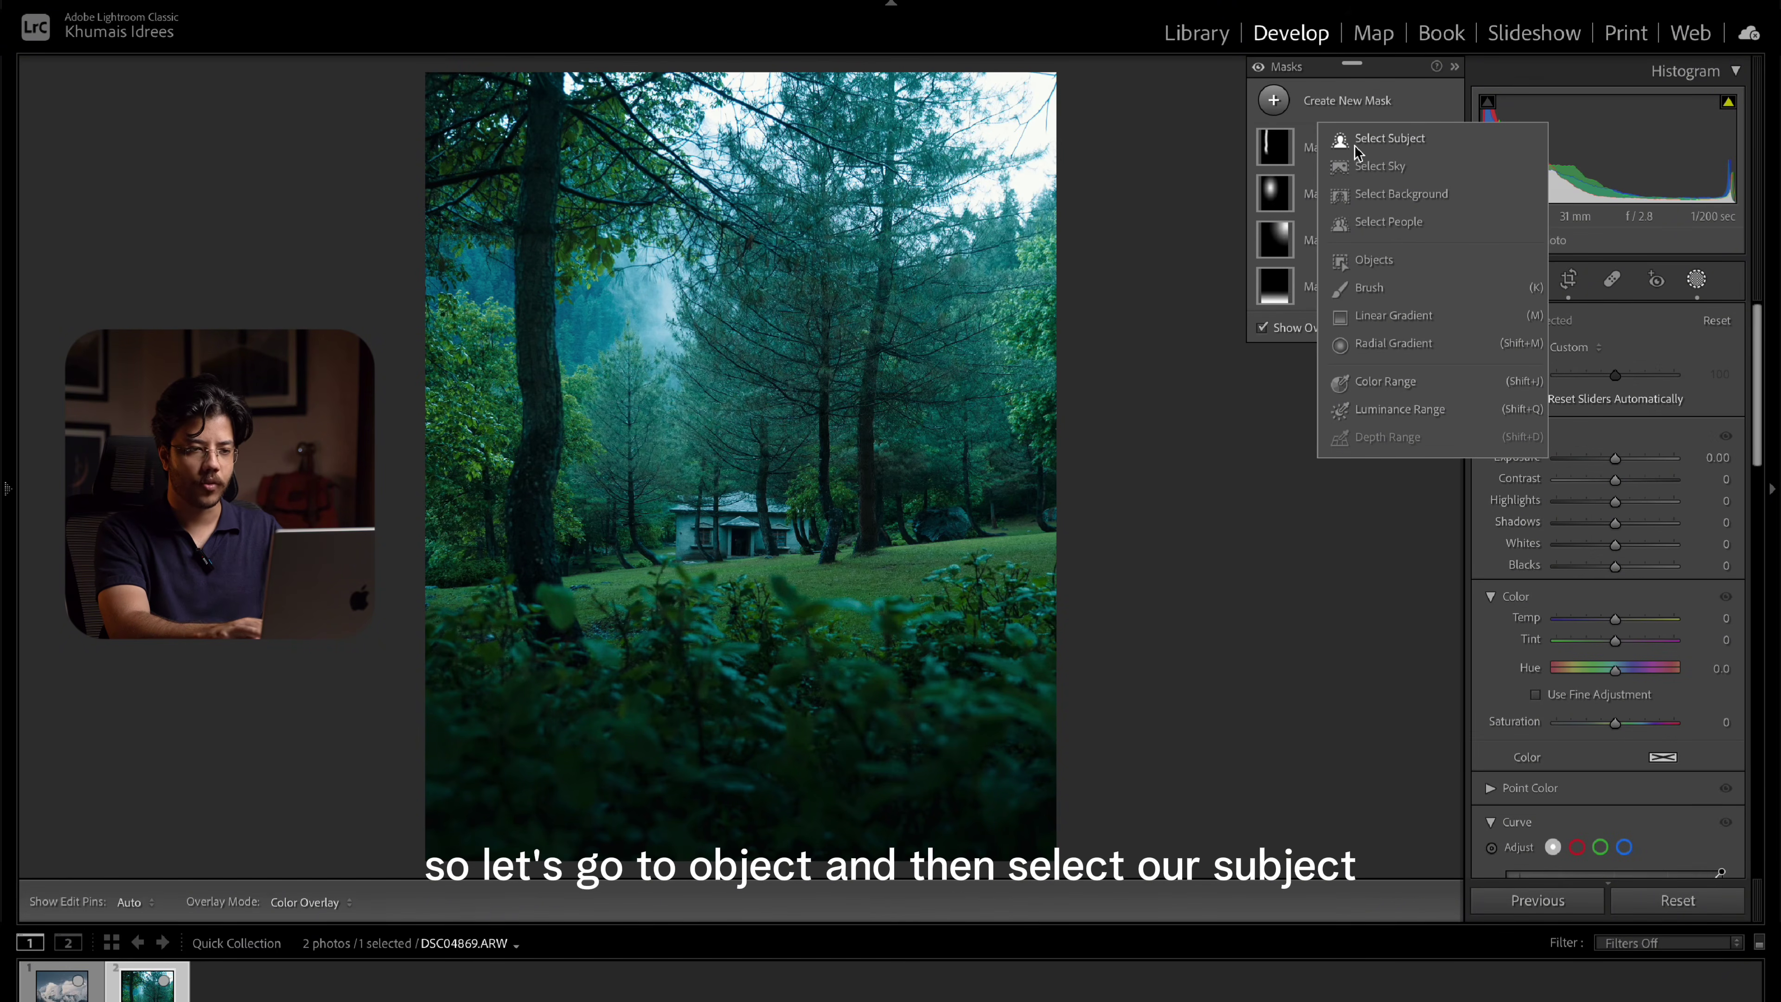
click(1367, 260)
mouse_move(685, 521)
mouse_down()
mouse_move(746, 510)
mouse_move(796, 541)
mouse_move(670, 546)
mouse_up()
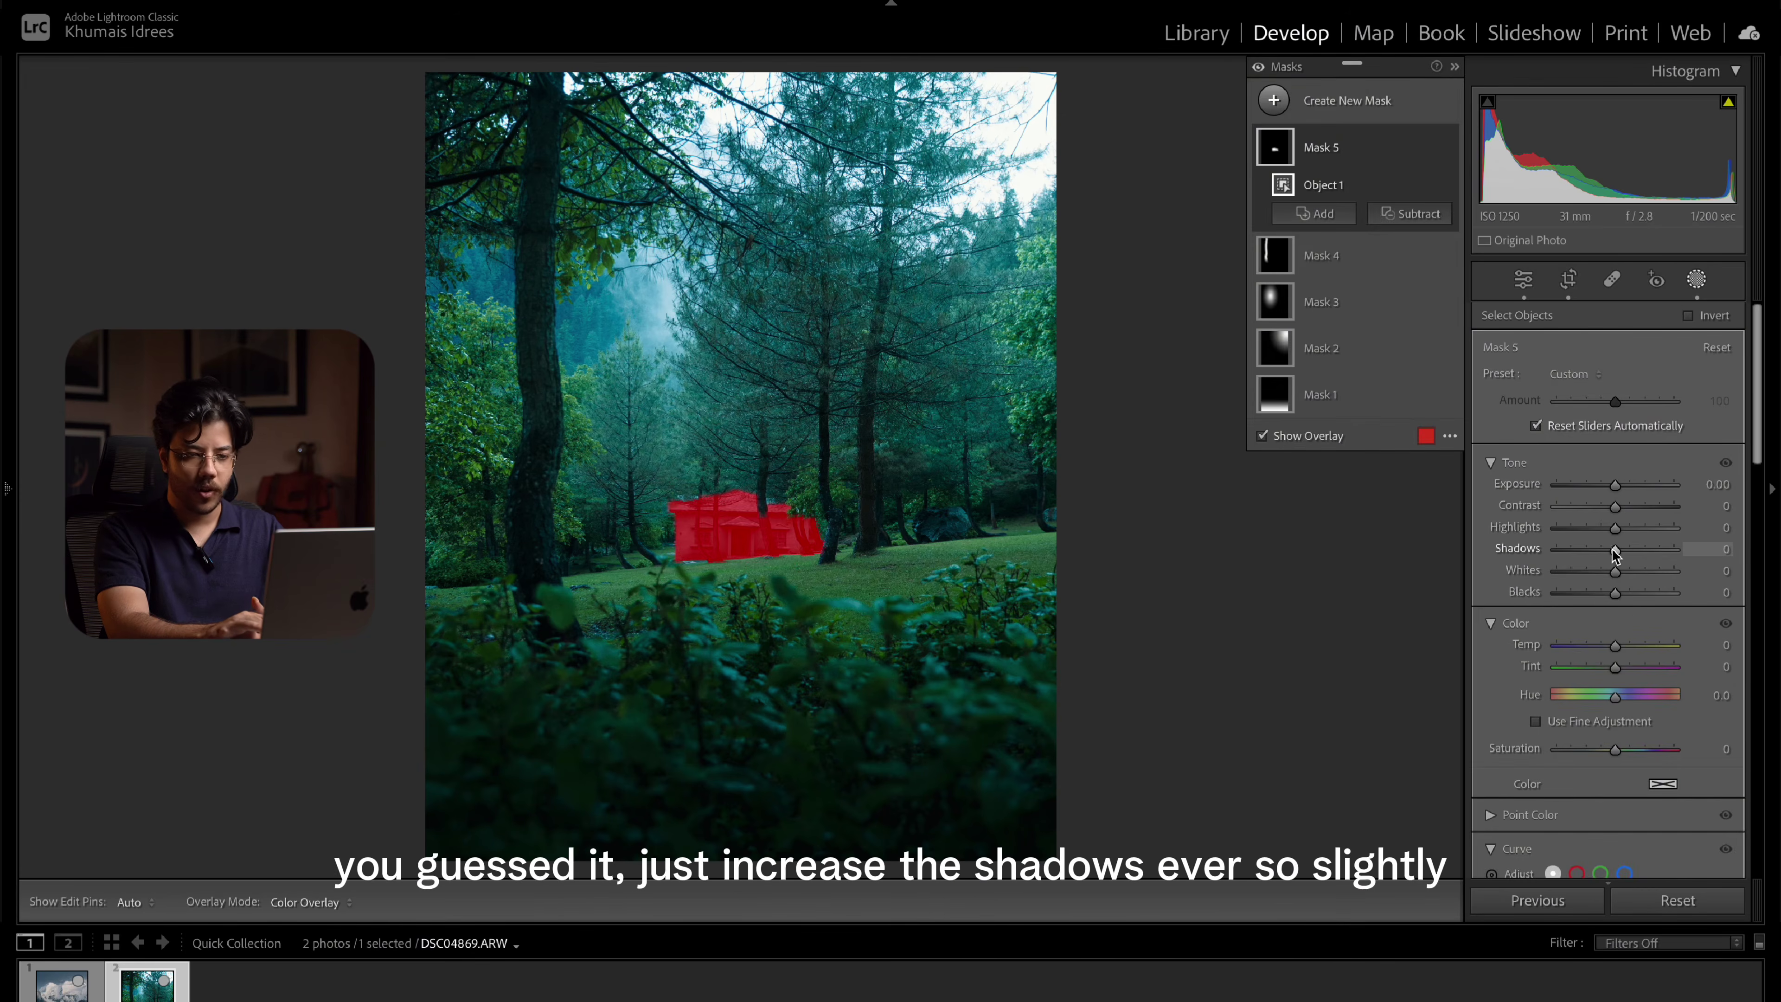
drag(1613, 553, 1617, 555)
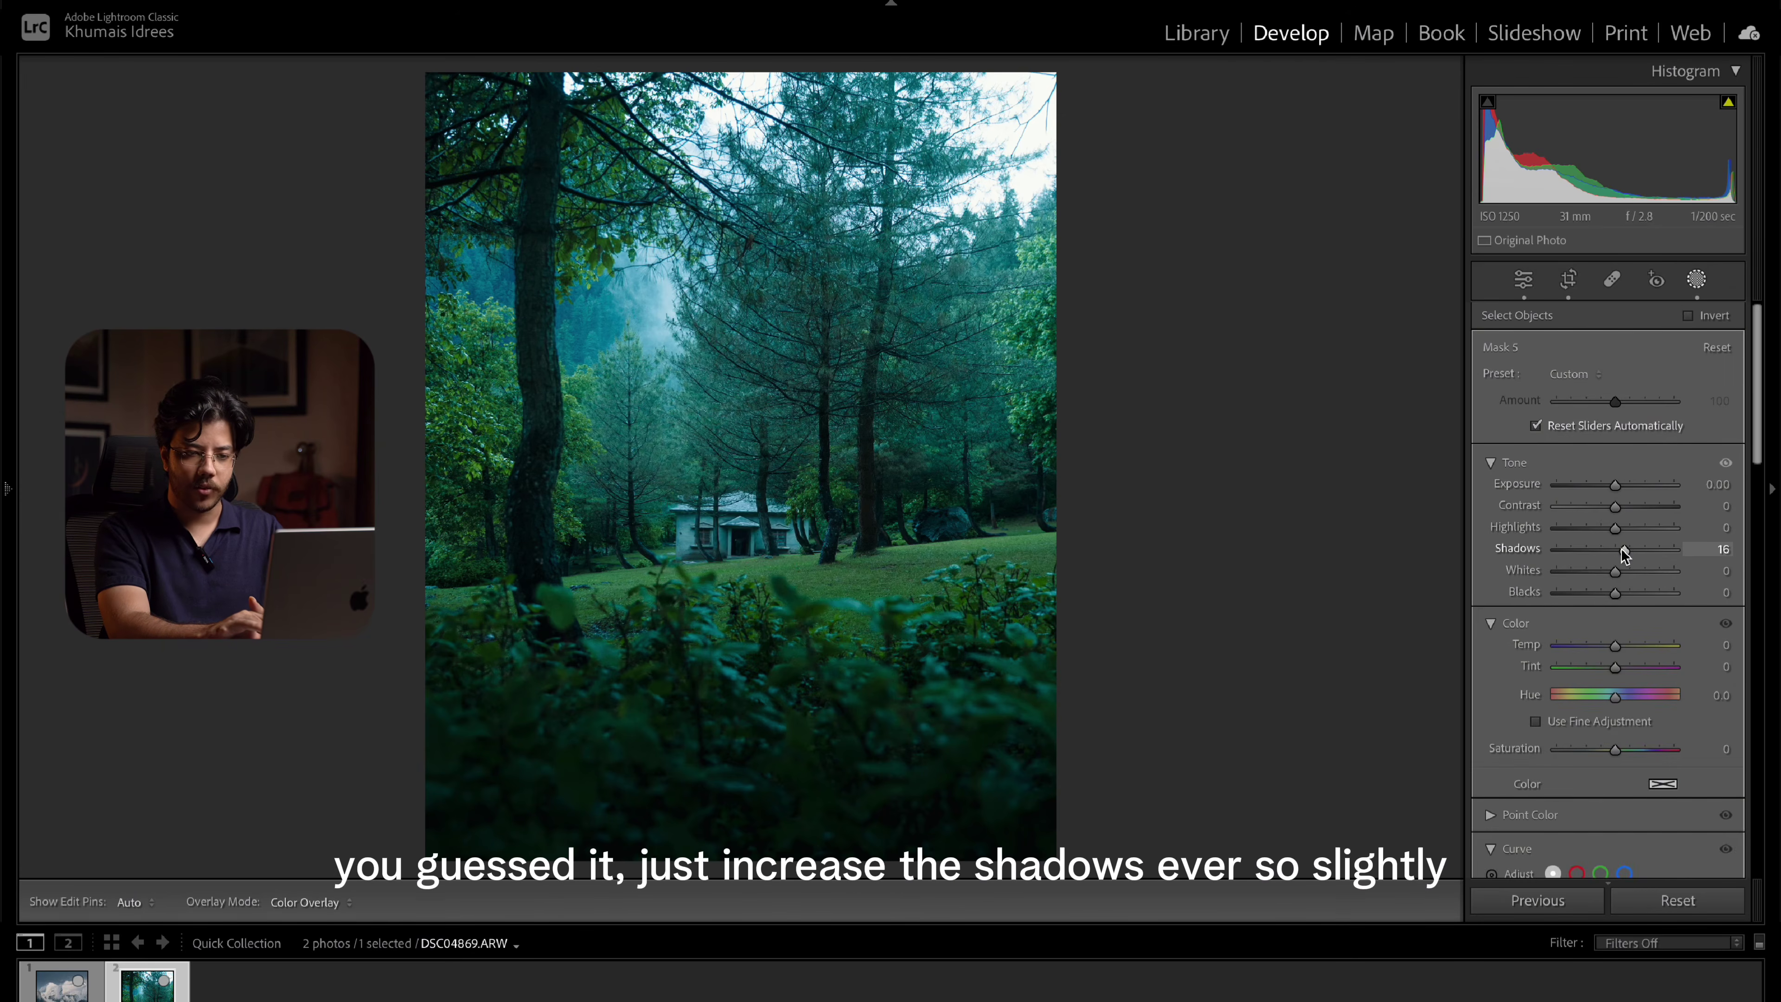
drag(1624, 554, 1626, 555)
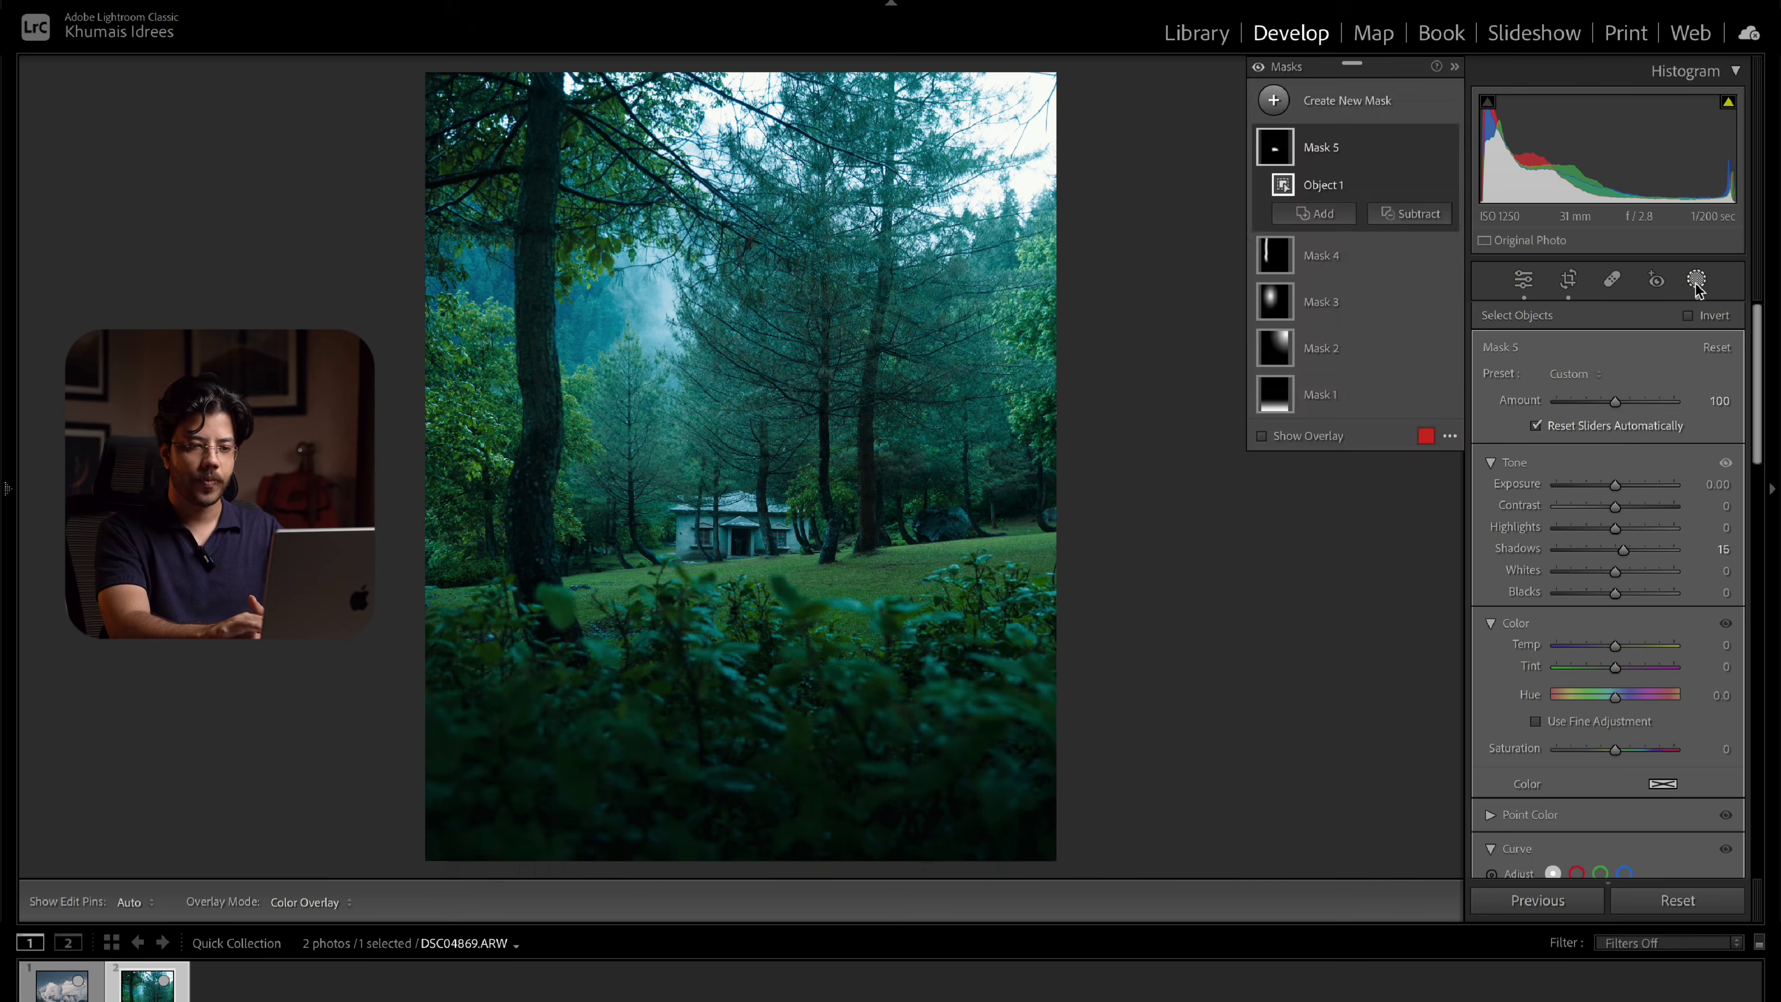